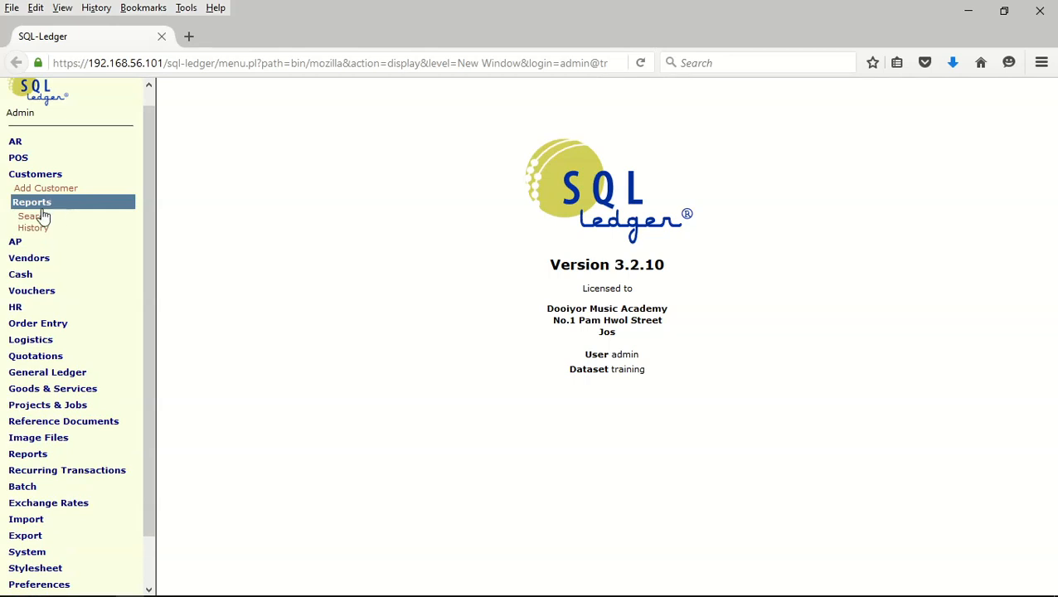
- List all customers with the default report columns, look through the list, and return to the search form
click(33, 217)
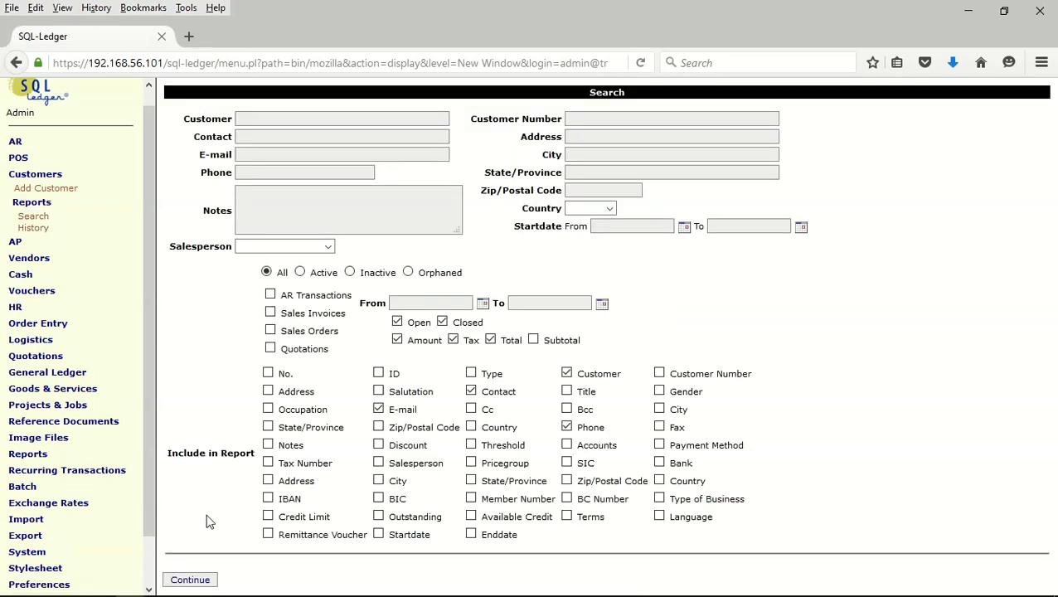
click(202, 578)
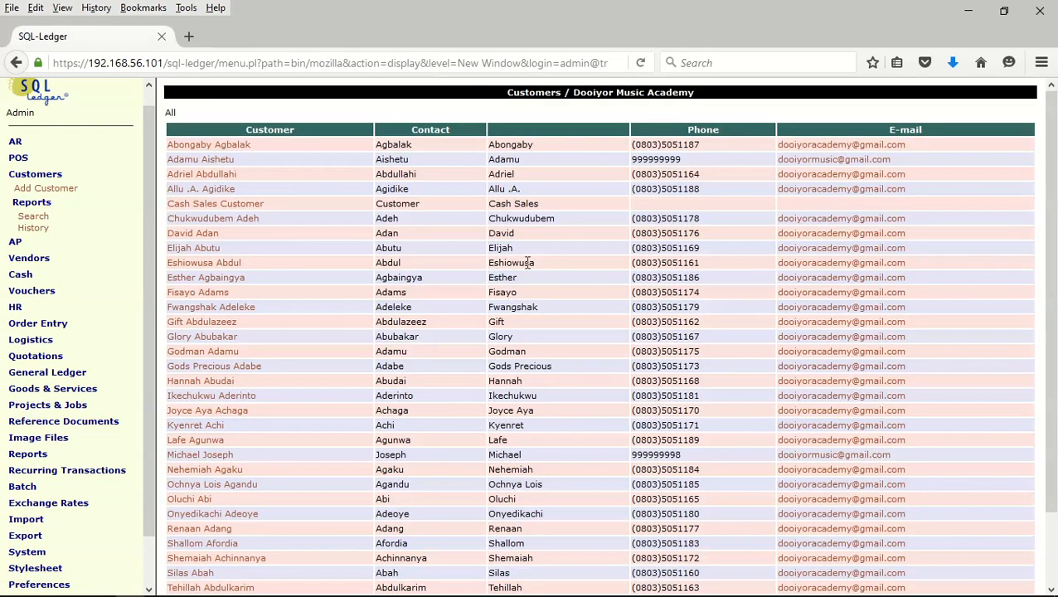
scroll(632, 222, down, 2)
scroll(632, 222, up, 2)
click(14, 64)
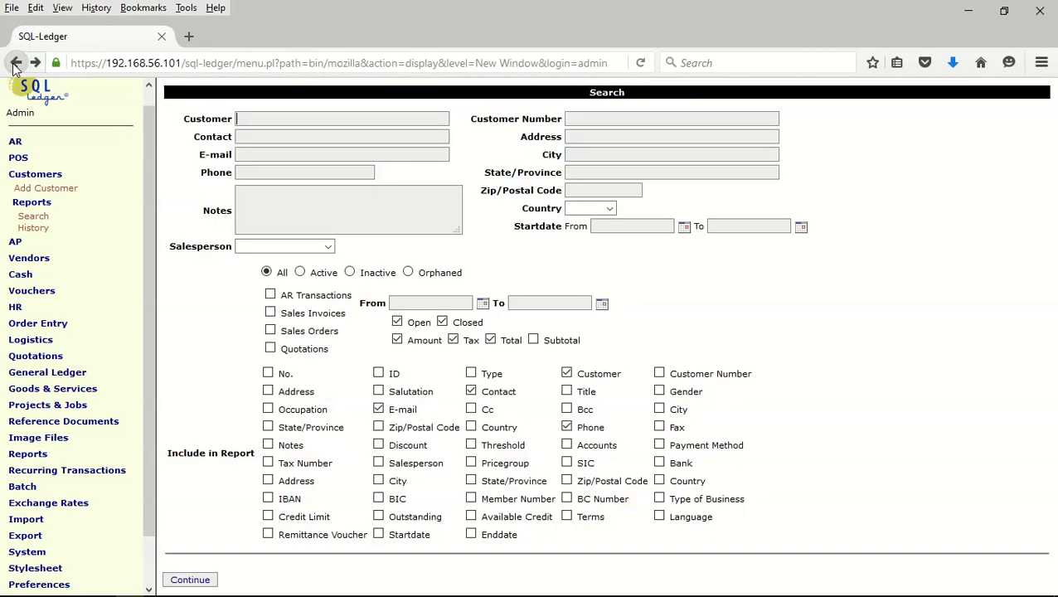
- Run the vendor search without filters to list all vendors
click(29, 260)
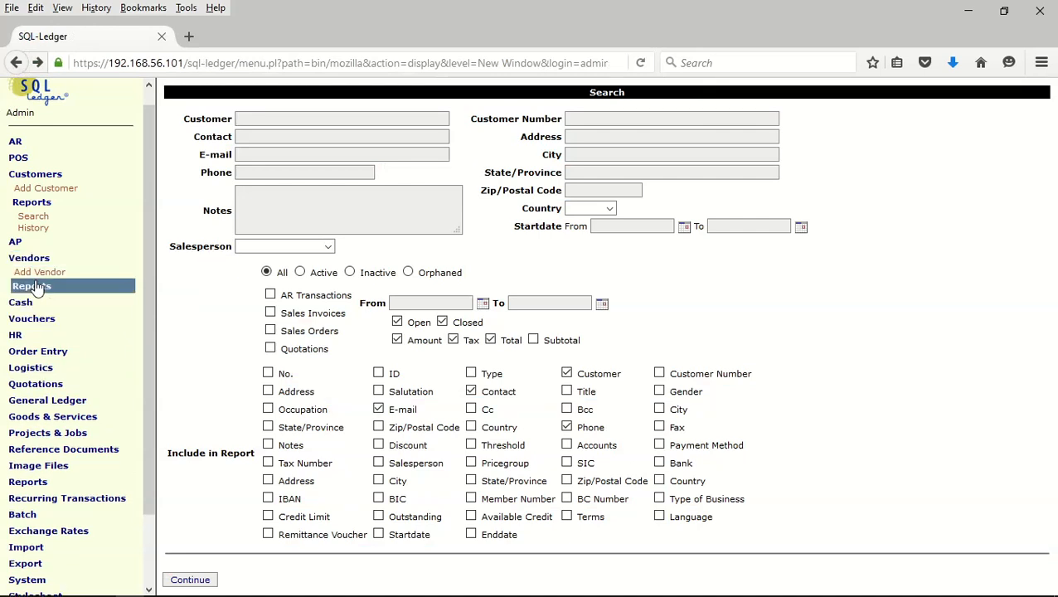
click(33, 286)
click(33, 300)
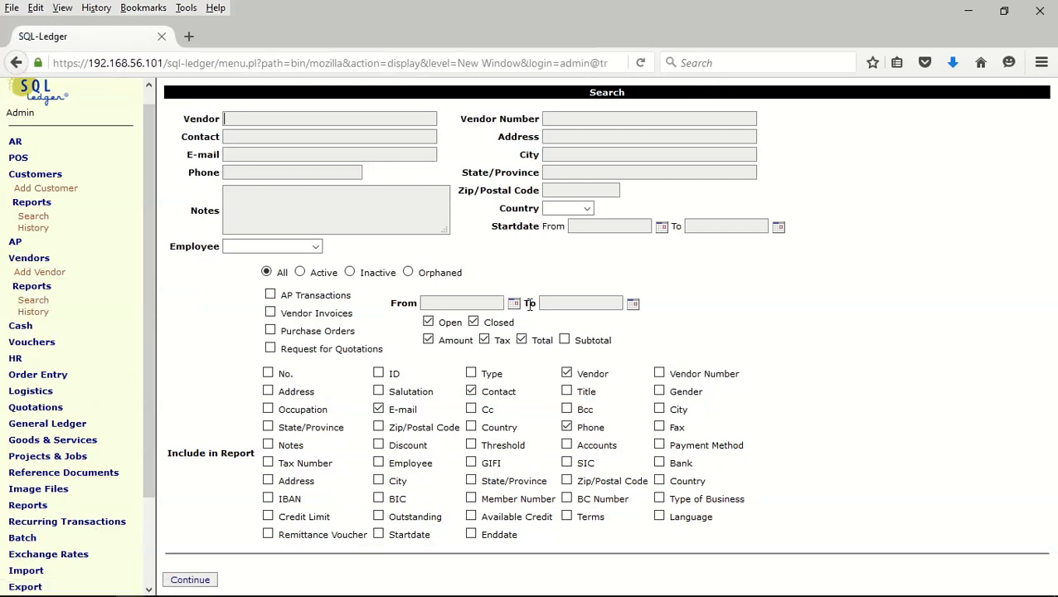
click(199, 579)
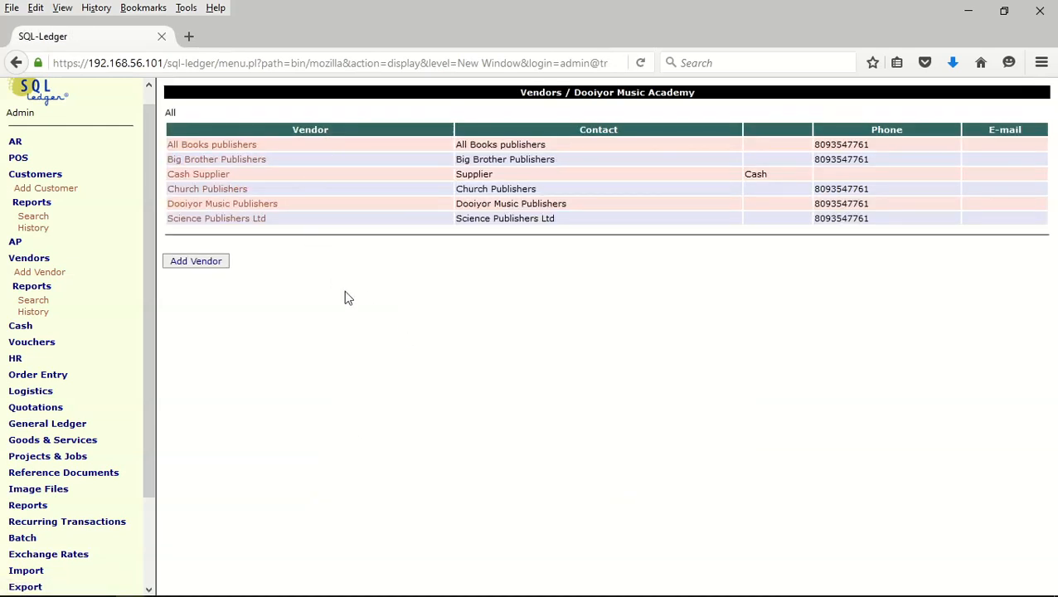
- Switch to the PowerPoint slide show to check the list of suppliers, and return to SQL-Ledger in the browser
mouse_move(173, 595)
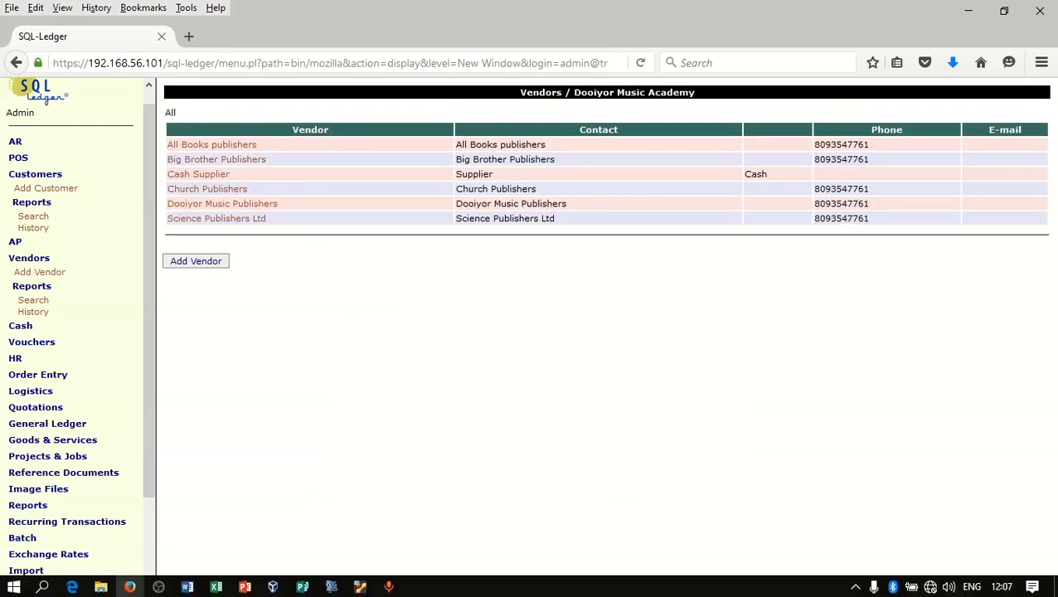
click(246, 586)
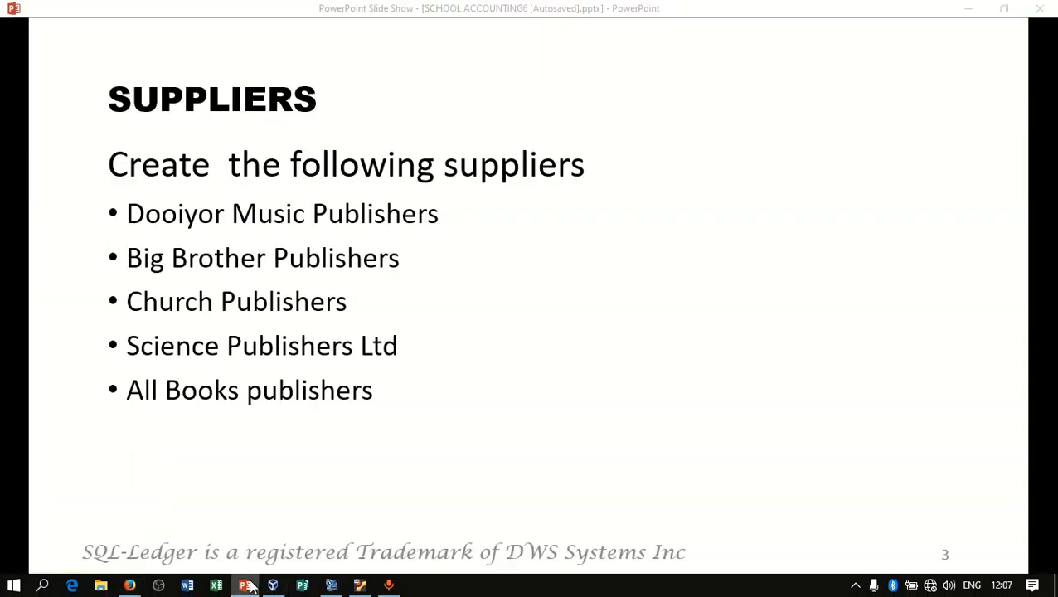
click(246, 586)
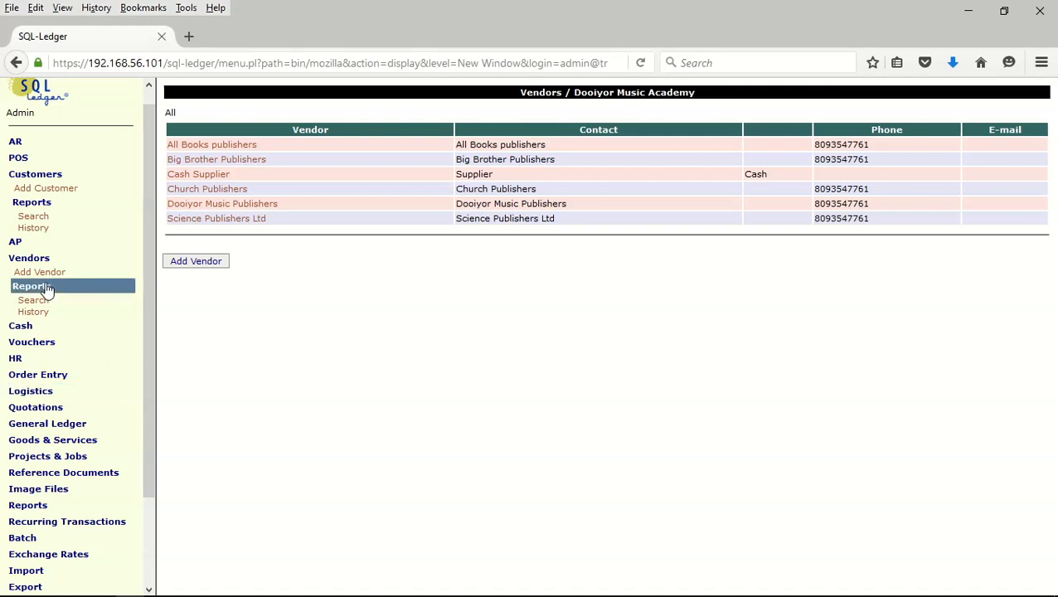
- Run the parts report for goods and services and review the book descriptions, sell prices and last costs
click(34, 261)
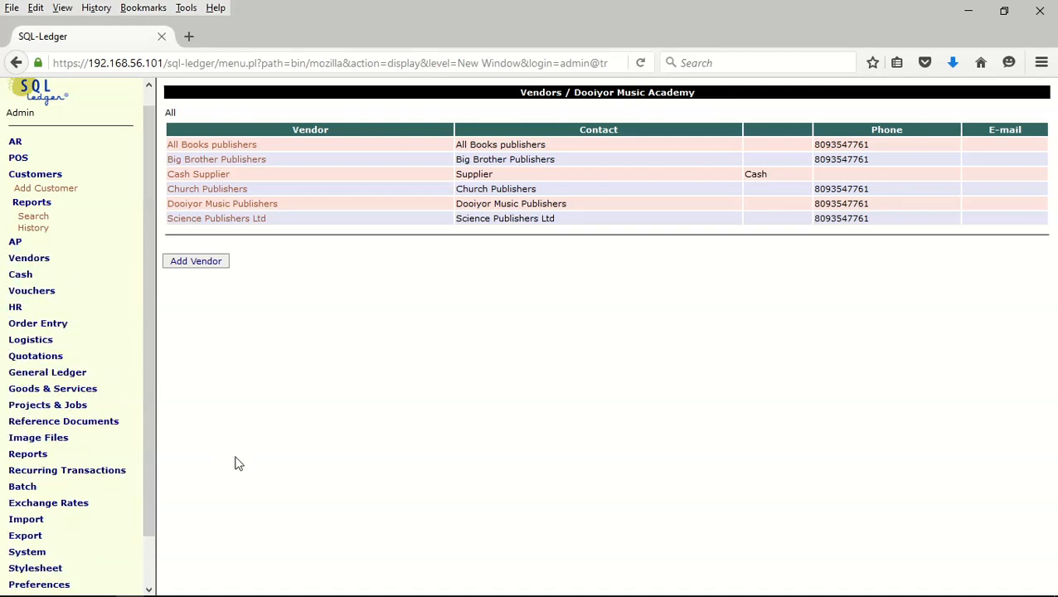
click(70, 396)
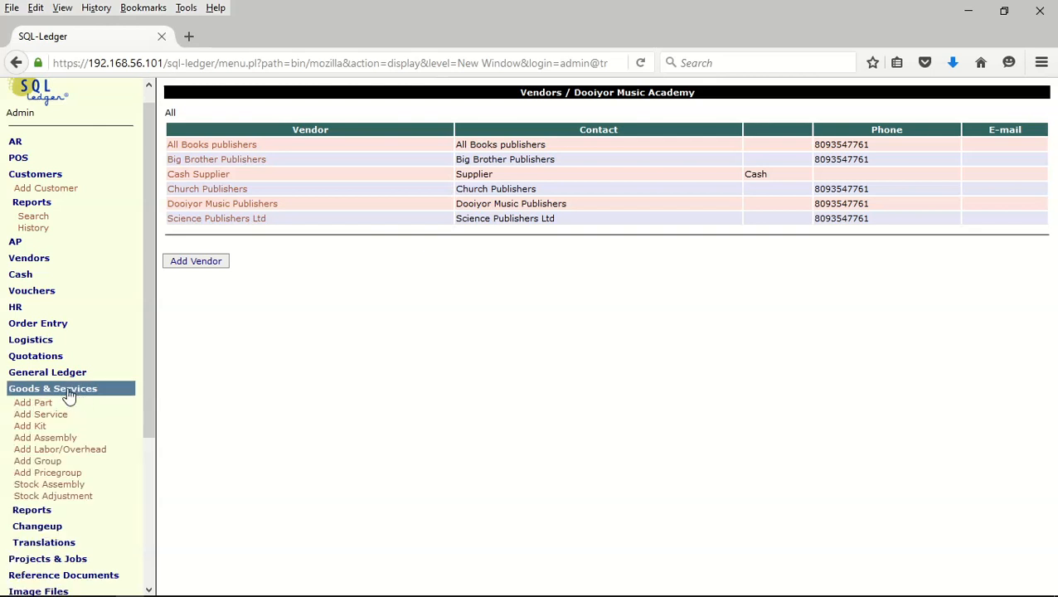
click(47, 514)
click(30, 537)
click(191, 539)
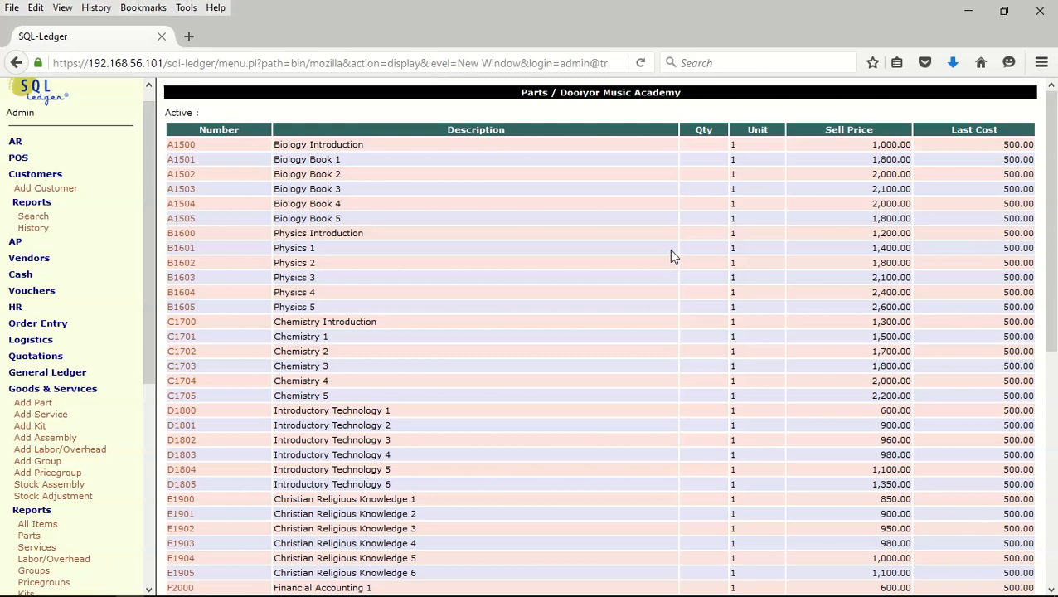
scroll(656, 242, down, 5)
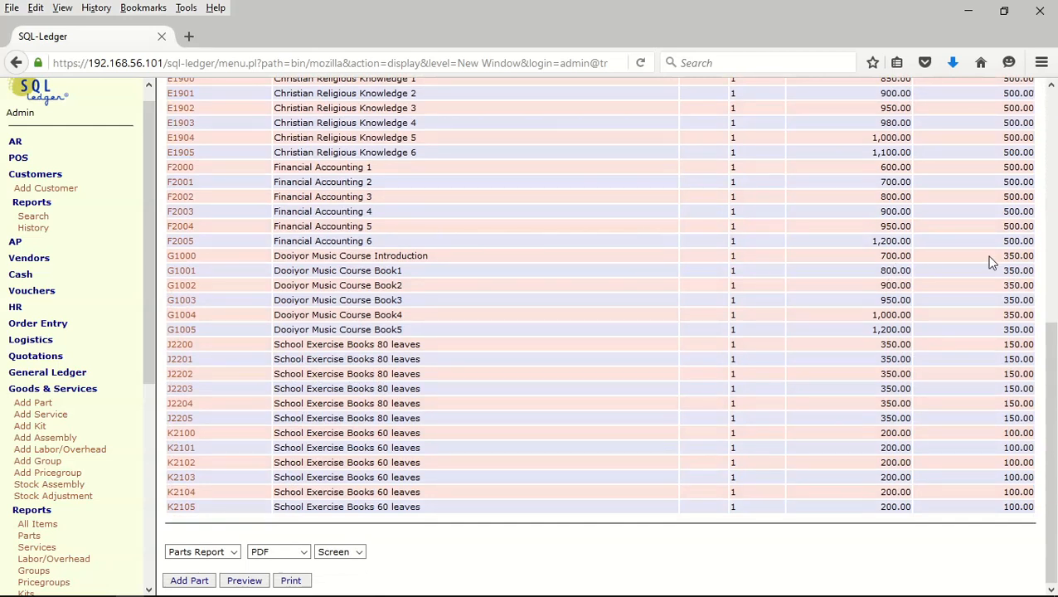
scroll(1010, 242, up, 5)
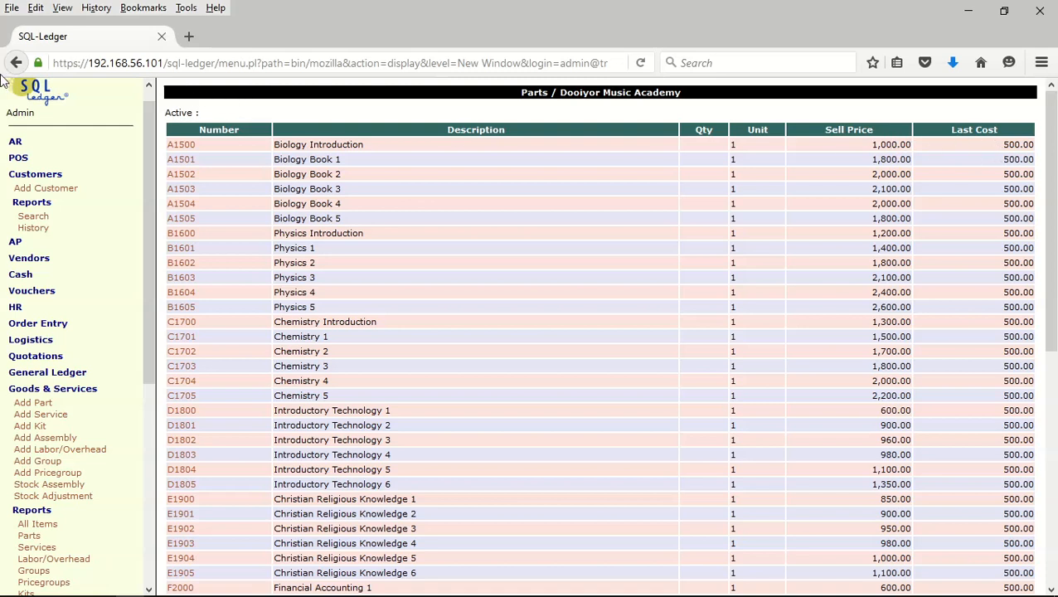
scroll(422, 230, down, 5)
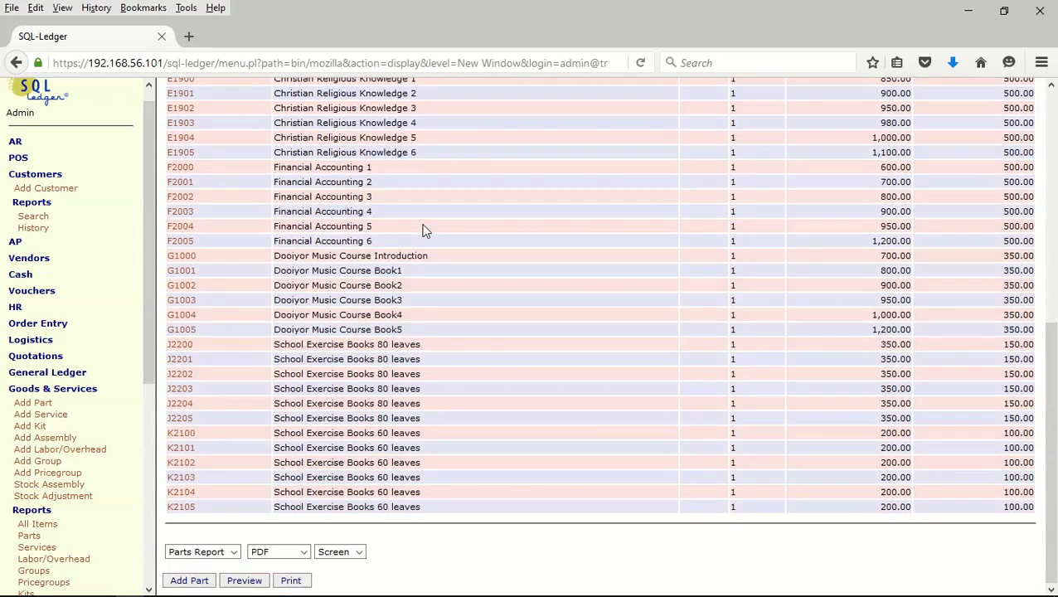
- Start a POS sale invoice for Cash Sales Customer, recorded in 1210--Accounts Receivable-Books
click(18, 160)
click(23, 171)
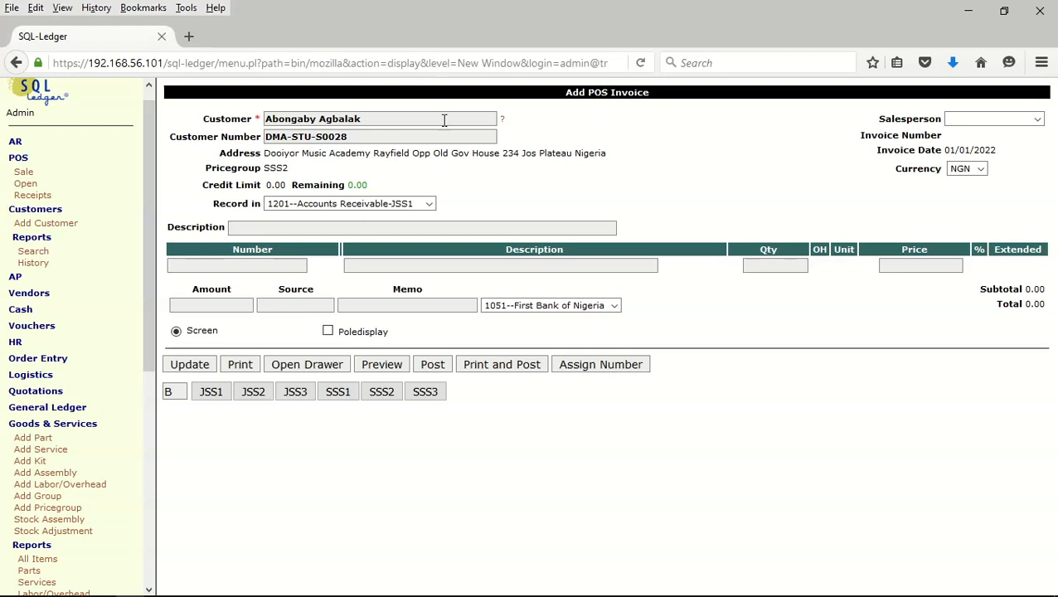
triple_click(406, 115)
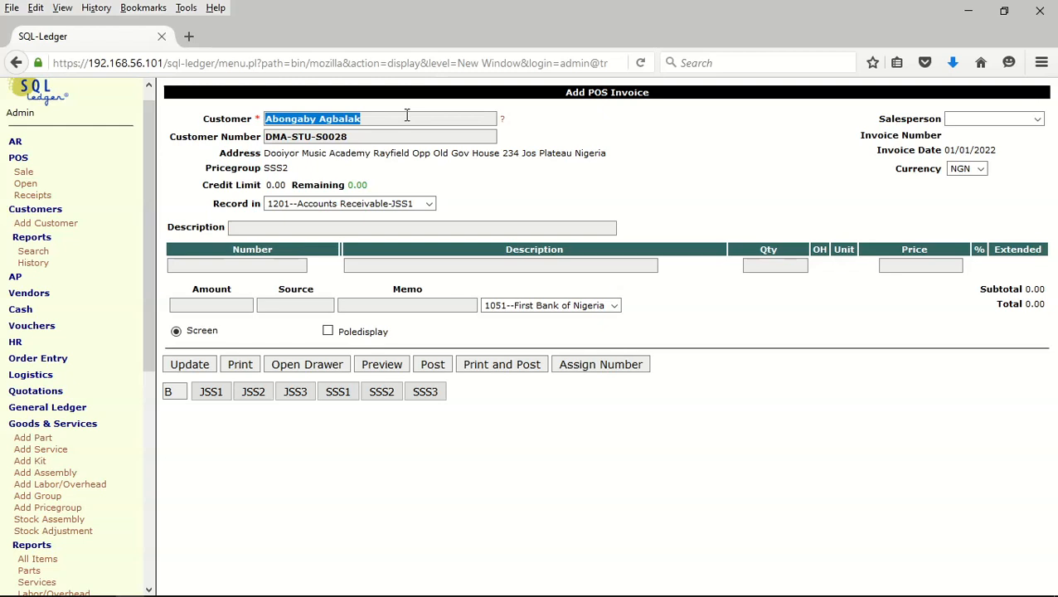
text(ca)
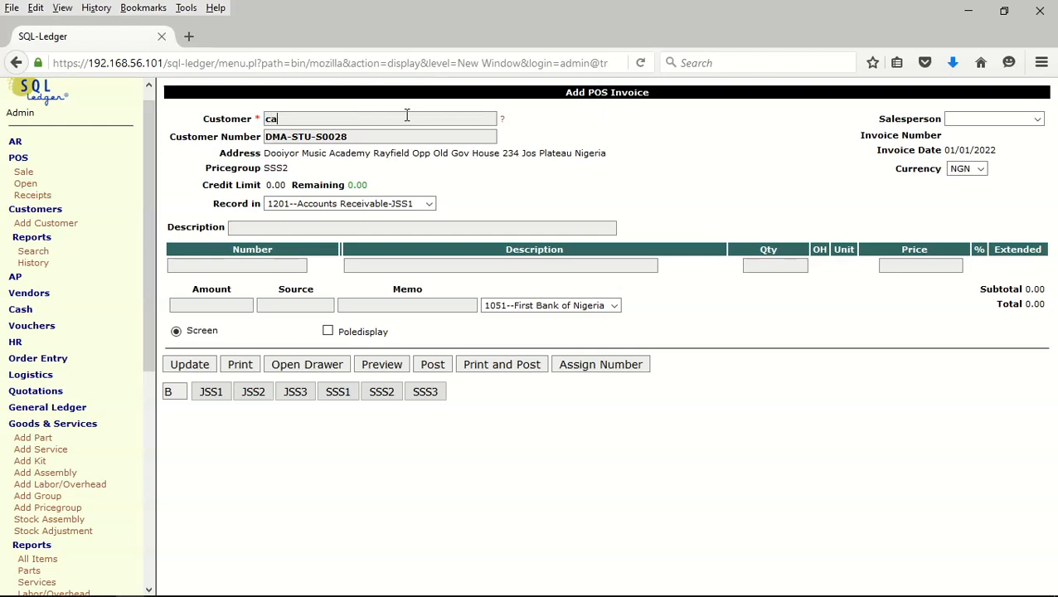
text(sh)
key(Return)
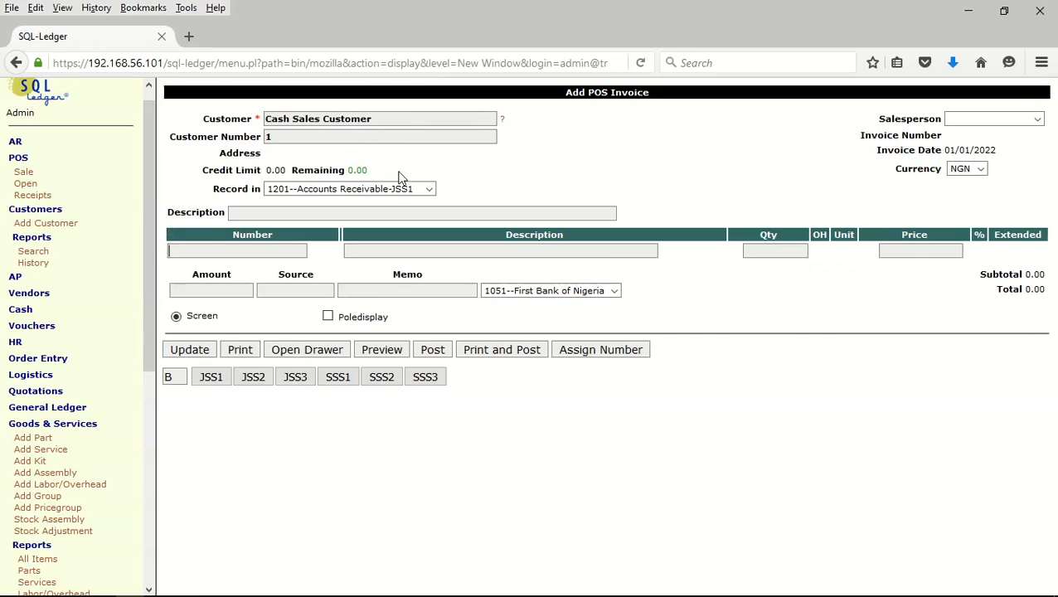
click(432, 191)
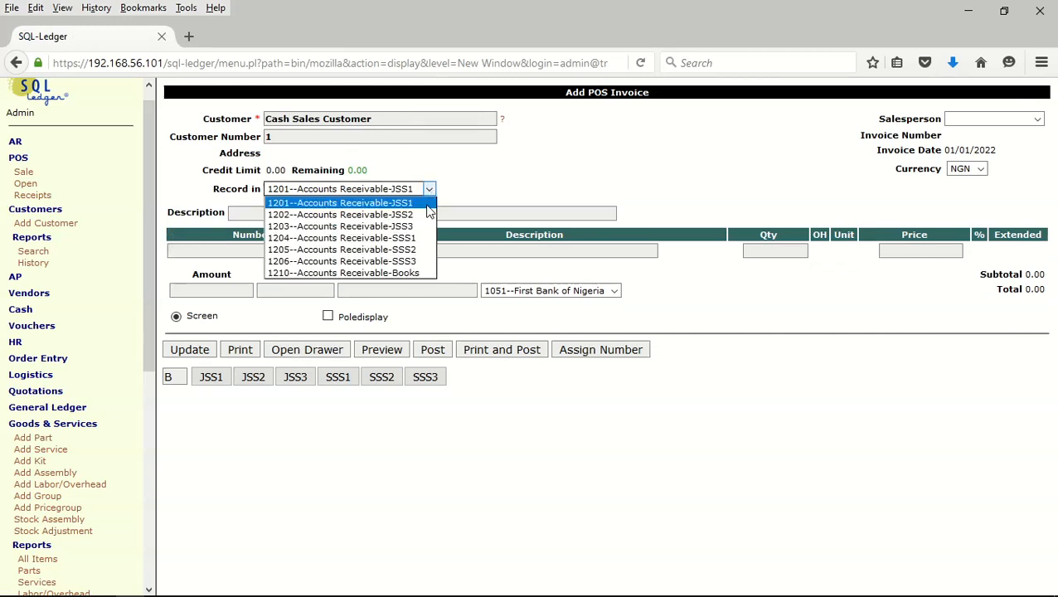
click(405, 271)
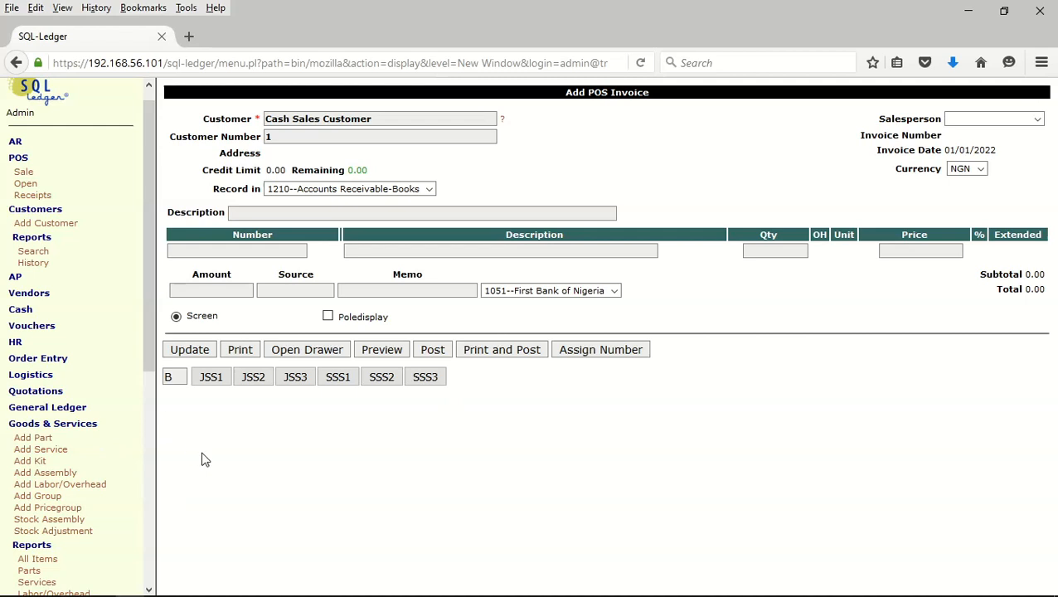
- Switch to the PowerPoint slide show to read the student subjects and book purchase quantities, and return to SQL-Ledger
click(253, 587)
key(Right)
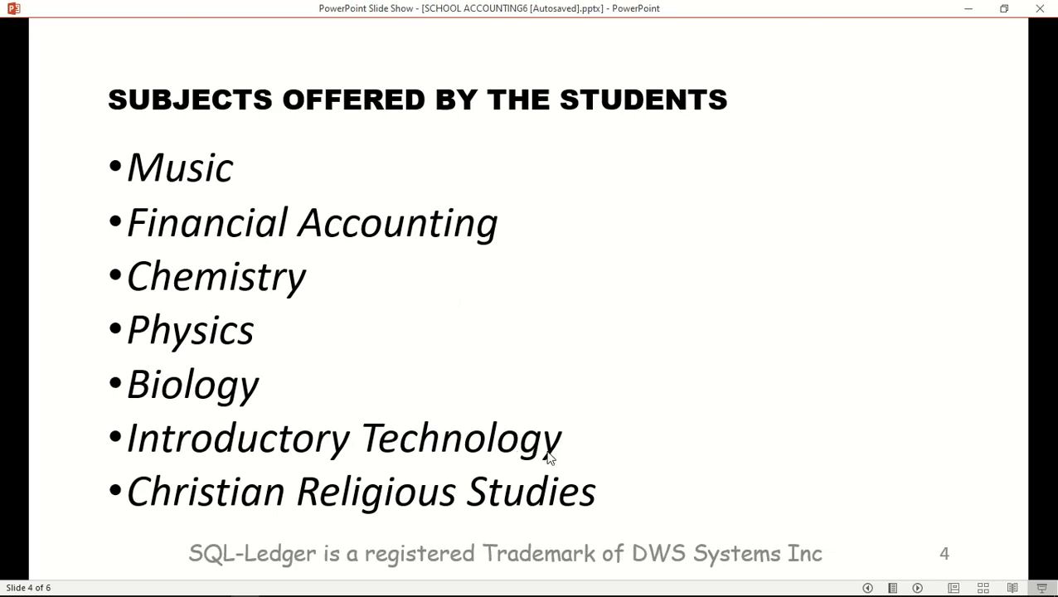
click(311, 520)
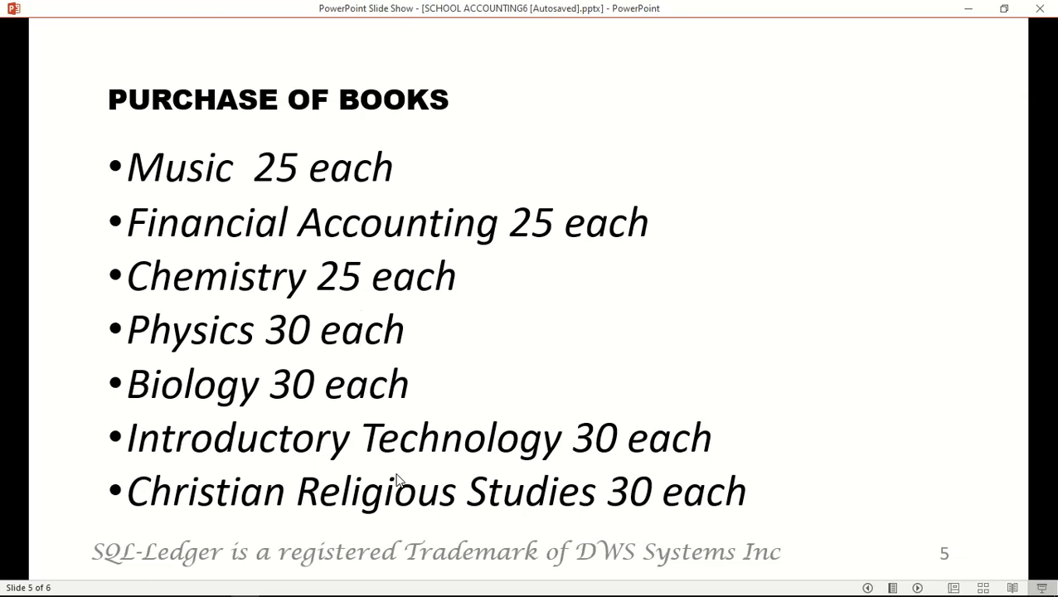
mouse_move(237, 590)
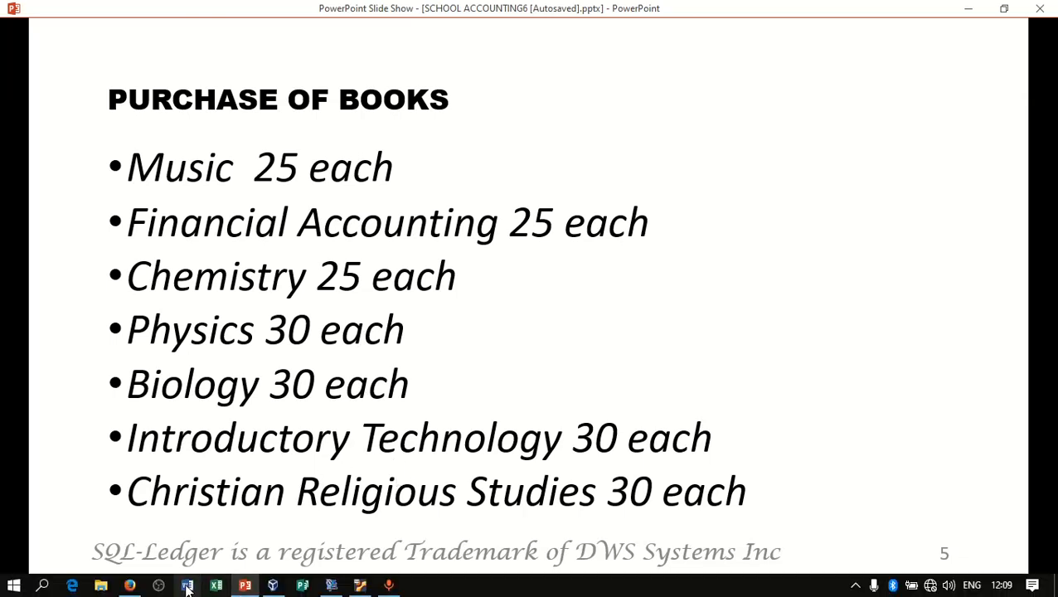
click(130, 585)
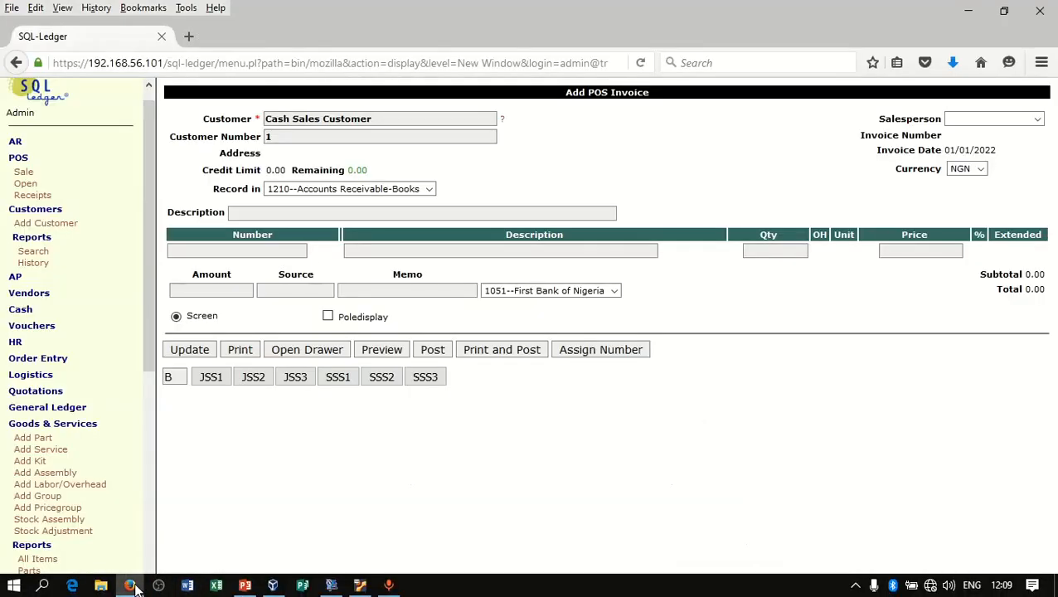
- Start a new accounts payable vendor invoice with Dooiyor Music Publishers as the vendor
click(54, 428)
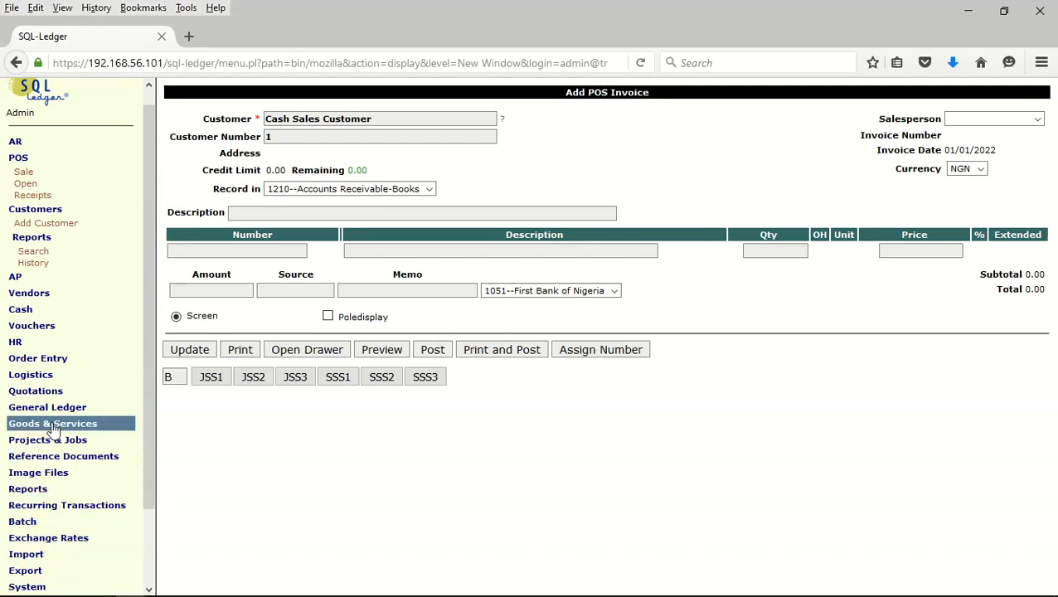
click(38, 239)
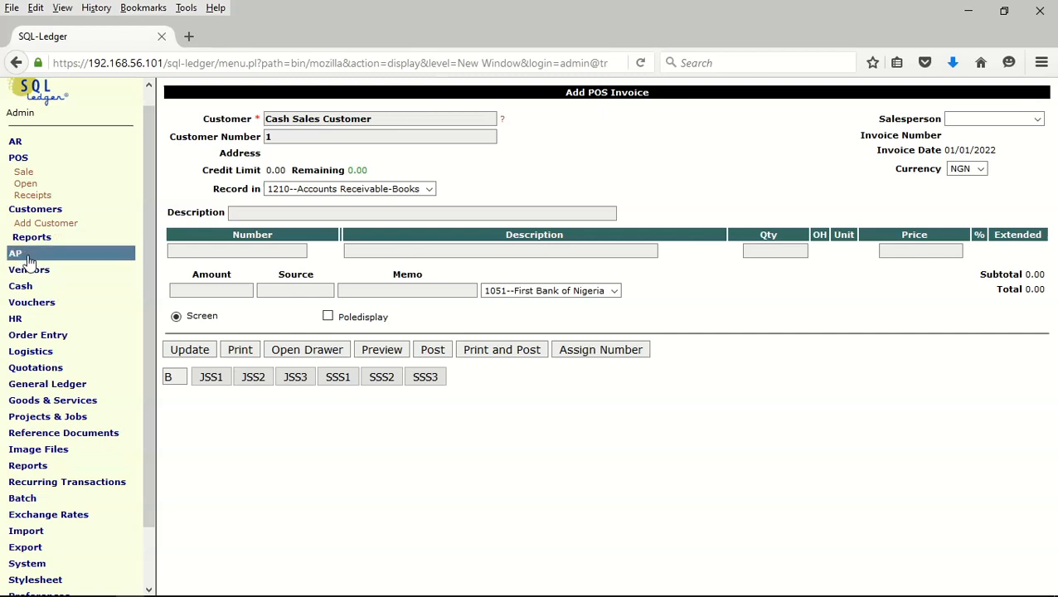
click(27, 255)
click(58, 280)
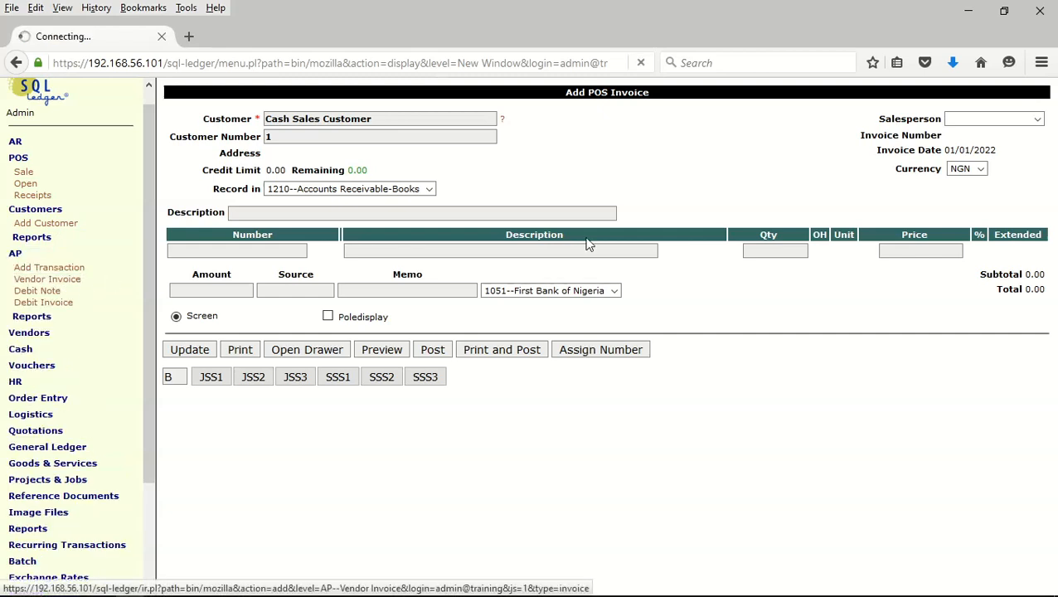
triple_click(473, 120)
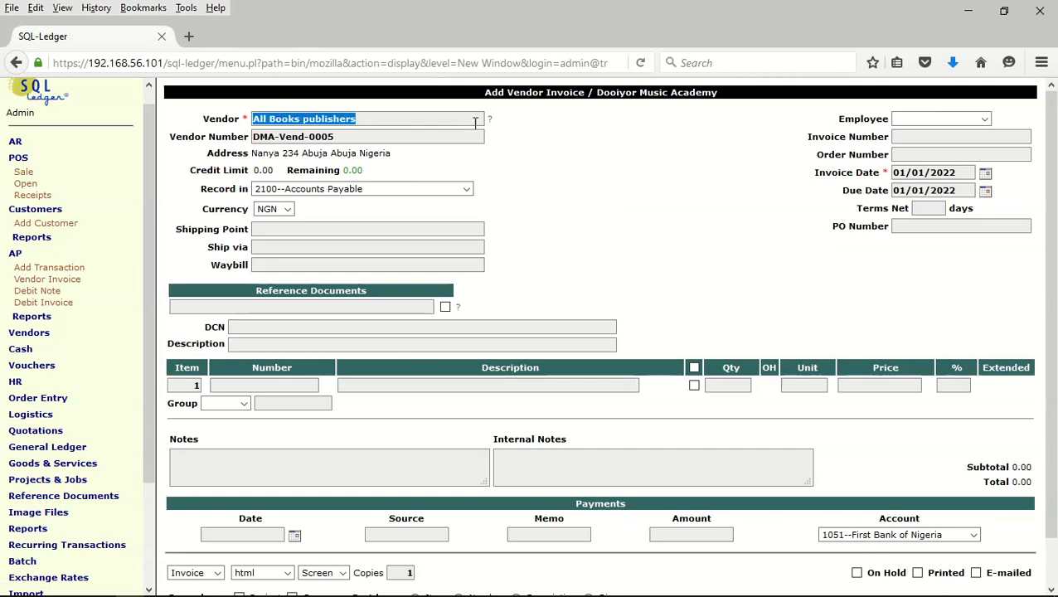
text(mu)
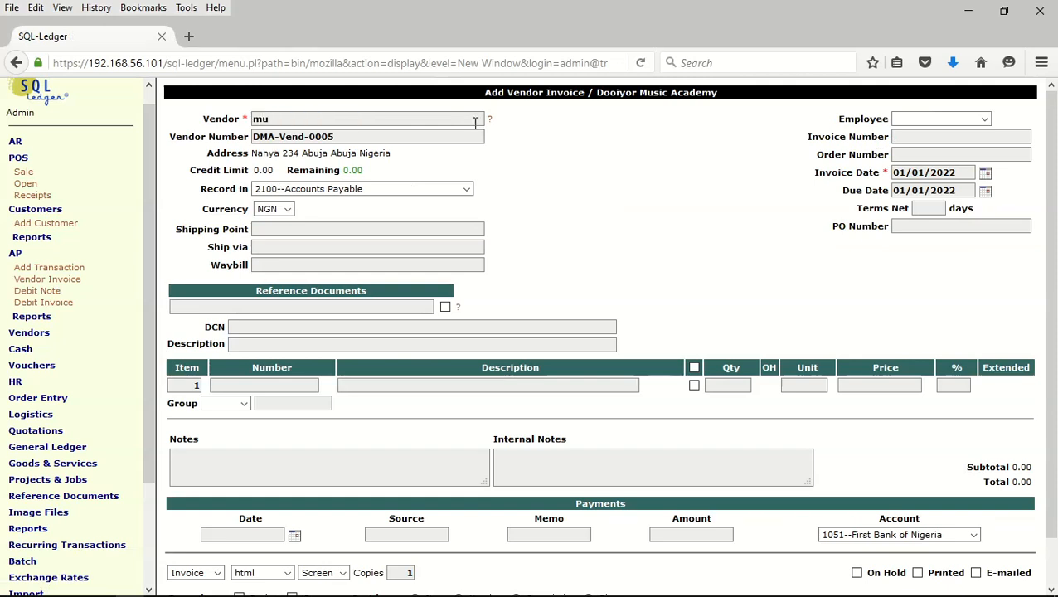
key(BackSpace)
key(BackSpace)
text(Dooiyor)
key(Tab)
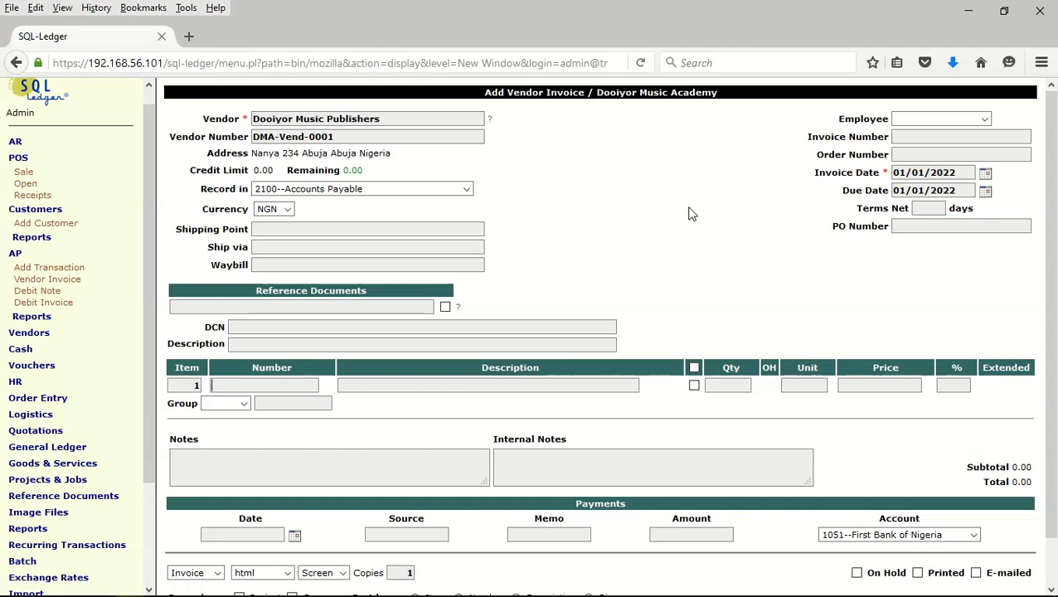
- Describe the vendor invoice as "Purchase of music books" and look up all items for line 1 with the % wildcard
scroll(668, 220, down, 1)
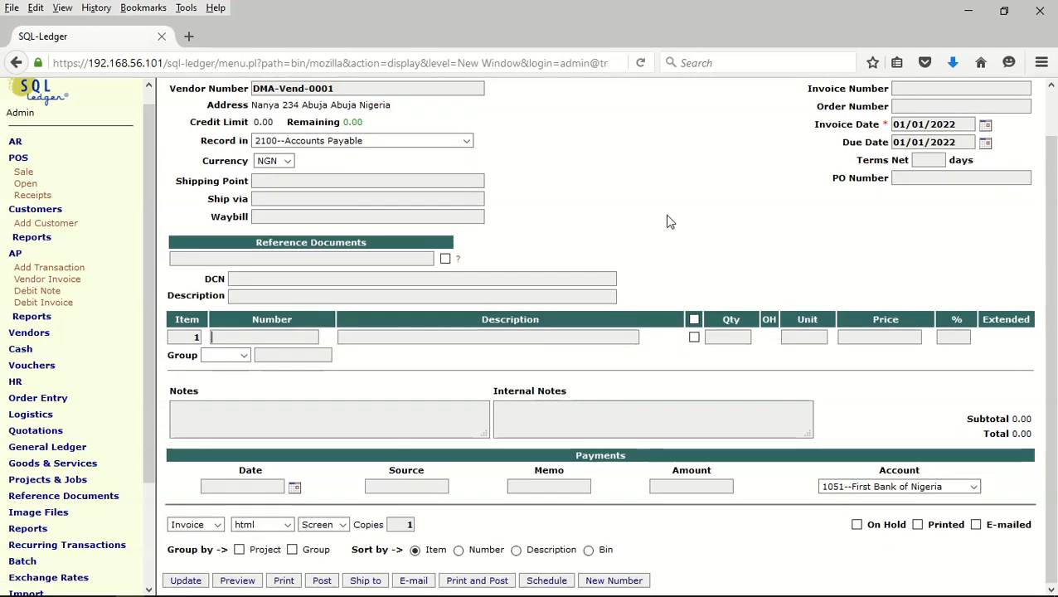
click(266, 295)
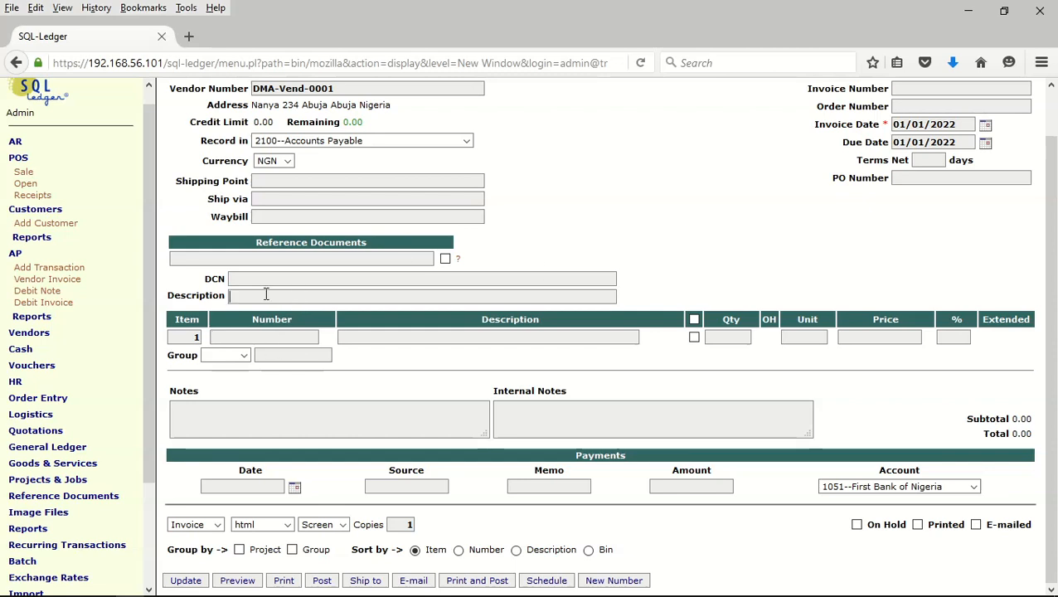
text(Purchase of)
text(music books)
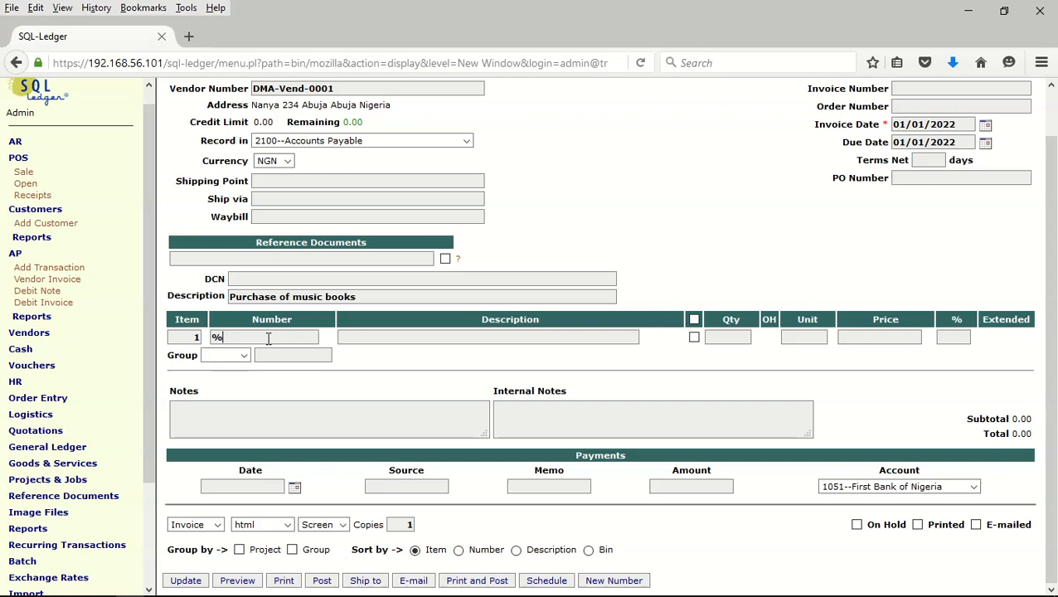
key(Return)
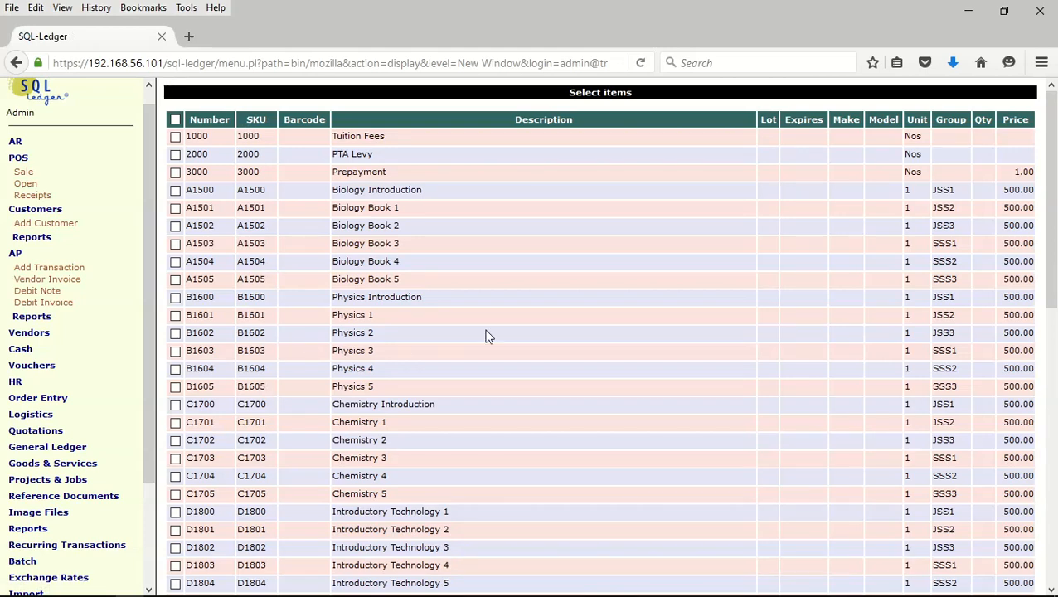
- Select the six Dooiyor Music Course items, G1000 to G1005, and add them to the vendor invoice
scroll(817, 257, down, 5)
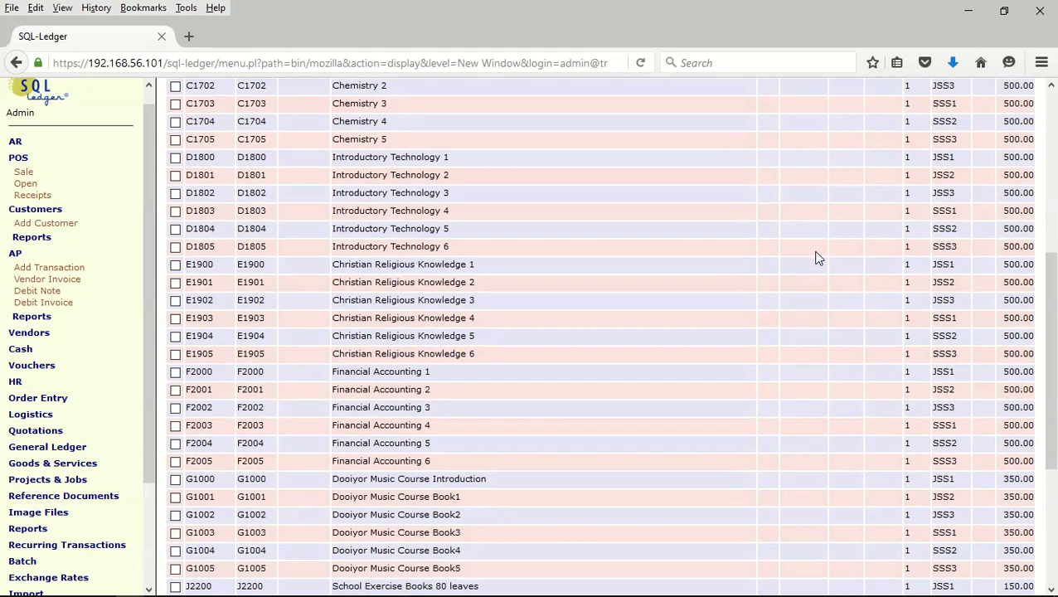
scroll(817, 259, down, 4)
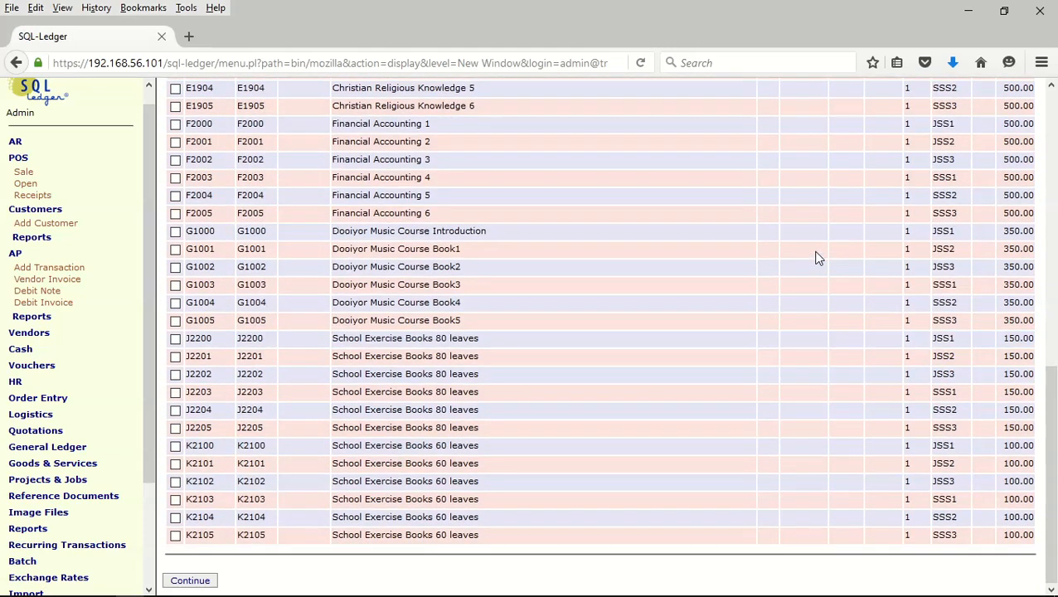
click(175, 233)
click(175, 249)
click(175, 267)
click(175, 285)
click(175, 302)
click(175, 321)
click(189, 581)
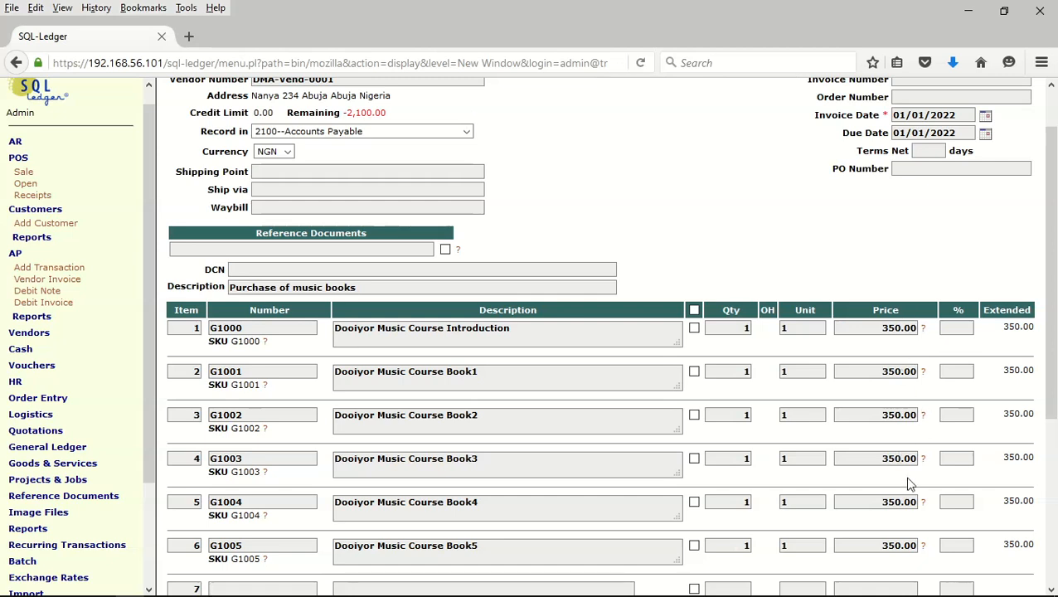
- Set the quantity to 25 on all six music course lines of the invoice
double_click(737, 328)
text(25)
double_click(731, 327)
key(ctrl+c)
double_click(745, 372)
key(ctrl+v)
double_click(747, 413)
key(ctrl+v)
double_click(744, 458)
key(ctrl+v)
double_click(736, 497)
key(ctrl+v)
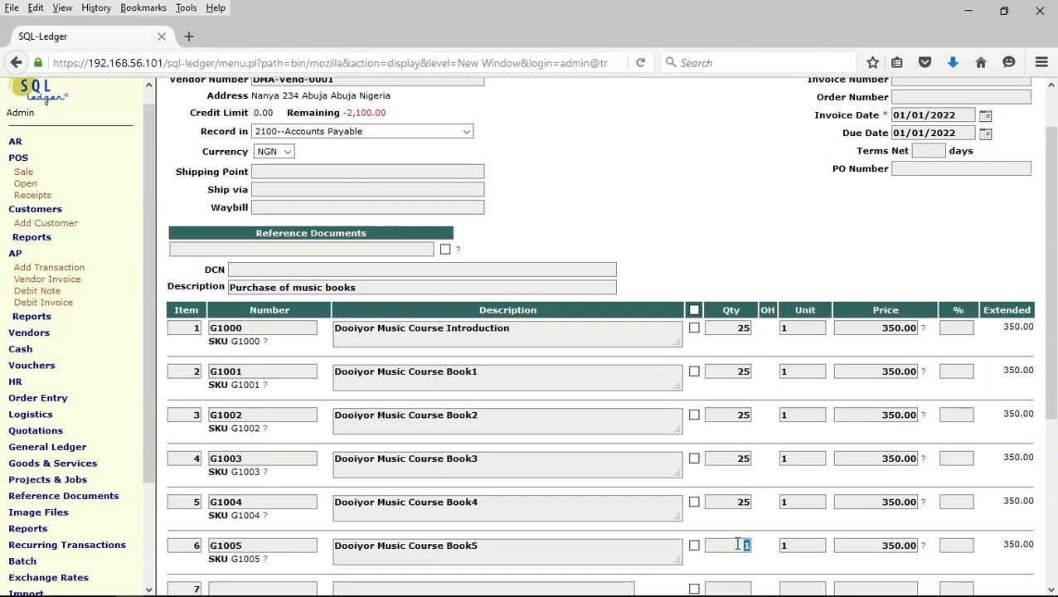
key(ctrl+v)
- Set the invoice date of the music books invoice to 01/11/2021 from the calendar
scroll(823, 456, down, 3)
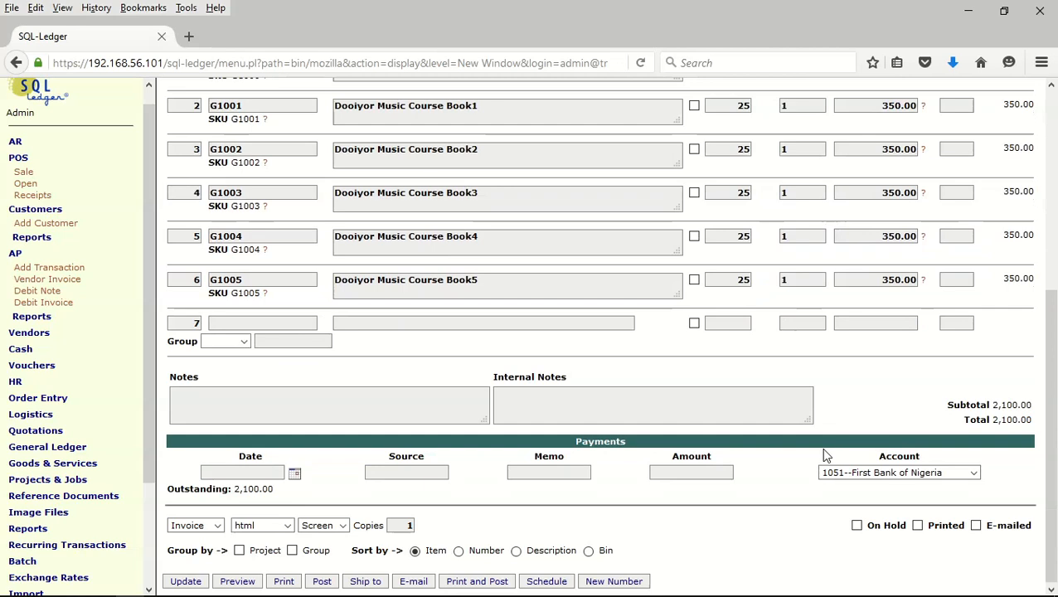
scroll(822, 380, up, 4)
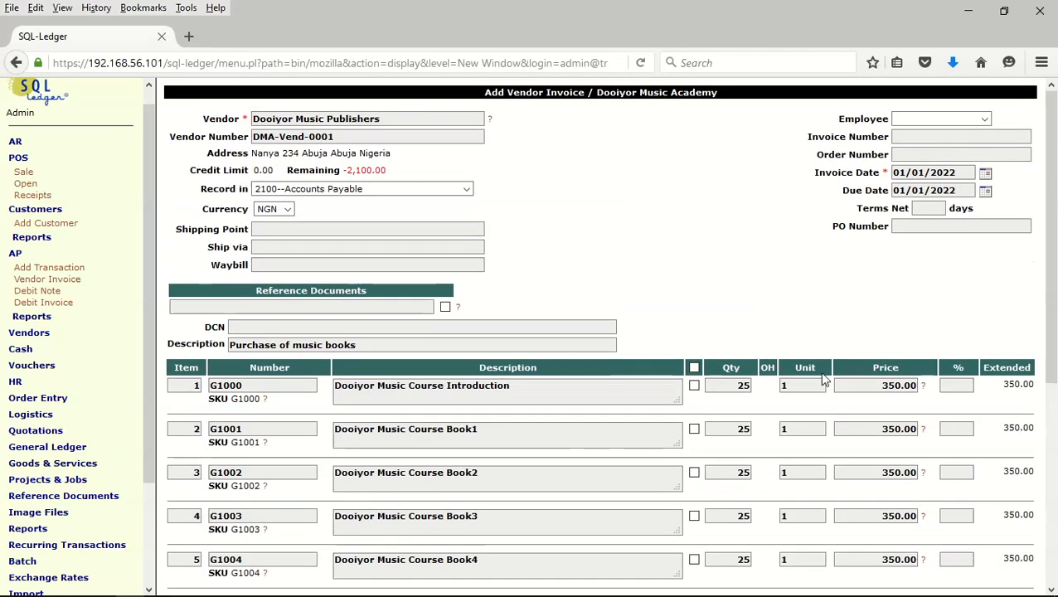
click(986, 175)
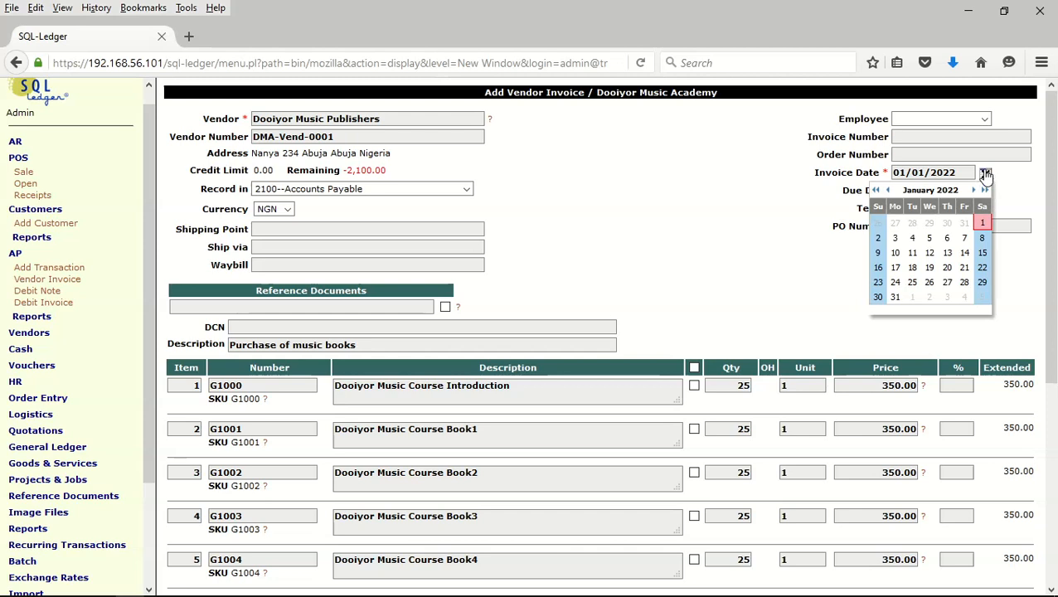
click(890, 191)
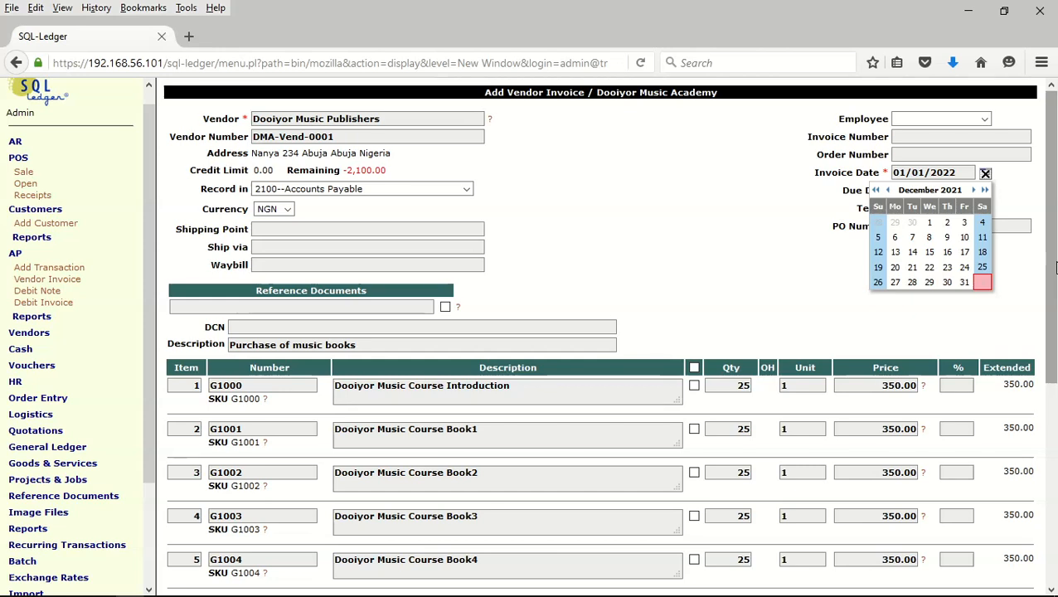
click(888, 190)
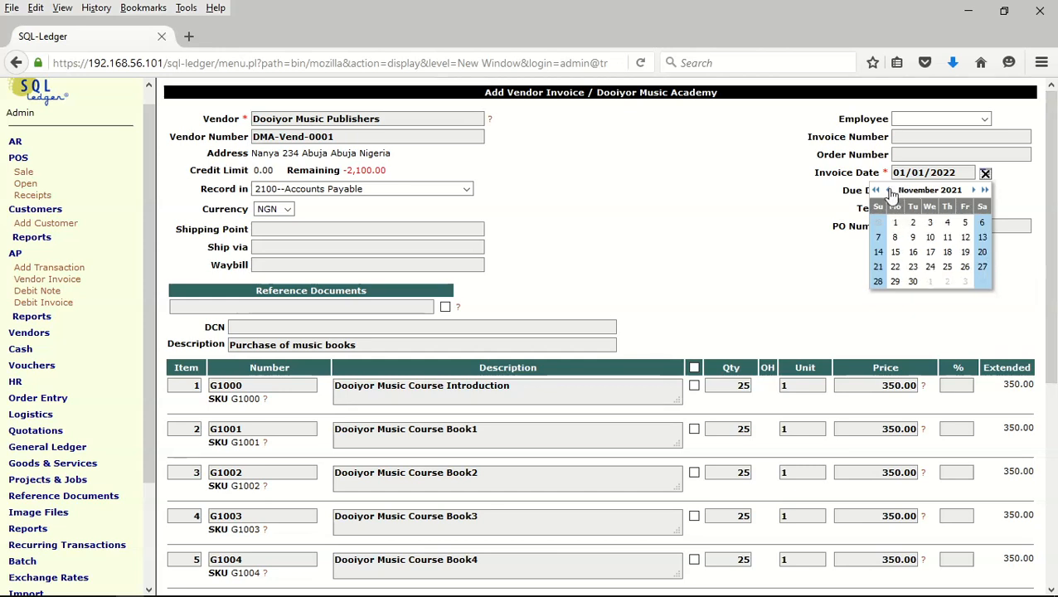
click(896, 224)
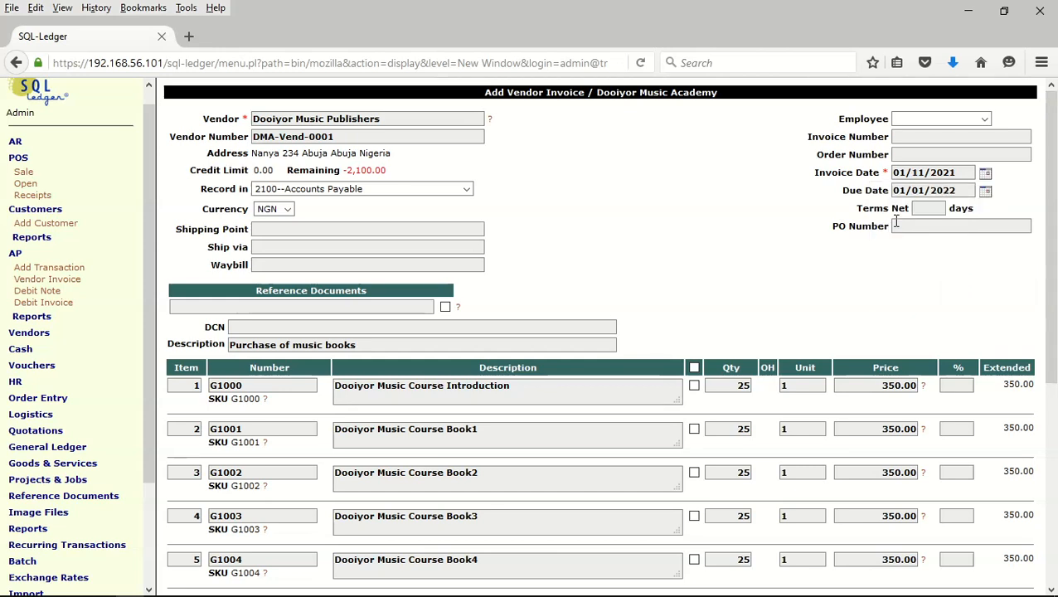
- Update the music books invoice to recalculate its amounts, review it, and post it
scroll(467, 331, down, 1)
scroll(468, 332, down, 5)
click(185, 581)
scroll(688, 296, up, 2)
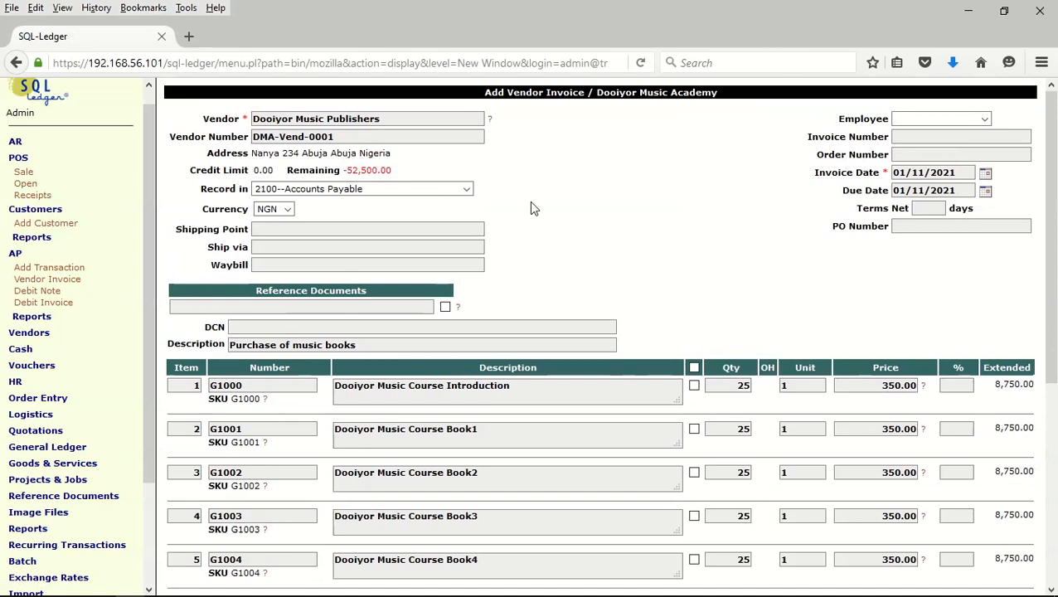
scroll(651, 235, down, 6)
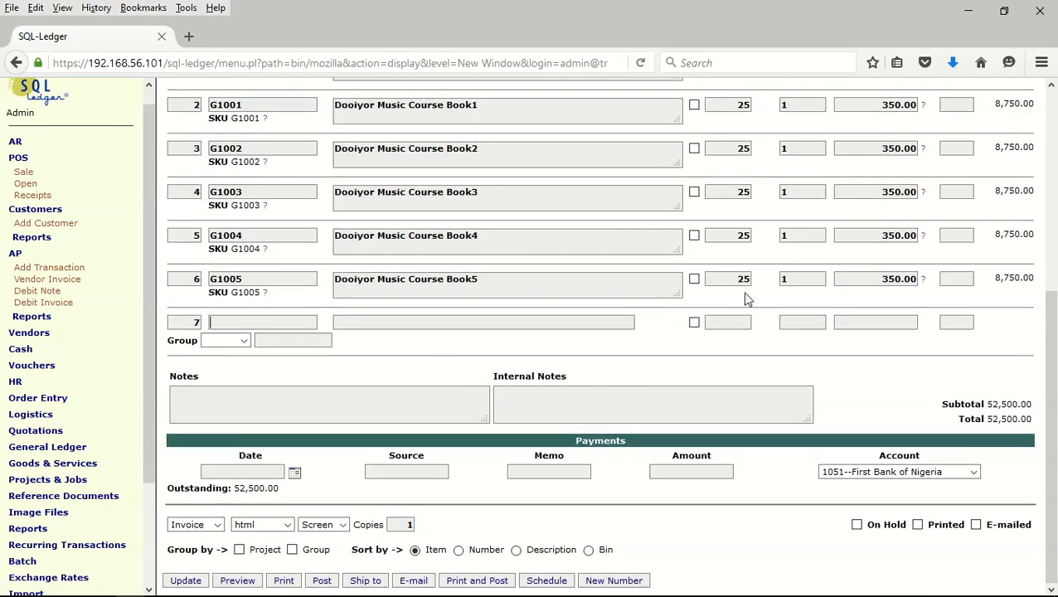
click(322, 580)
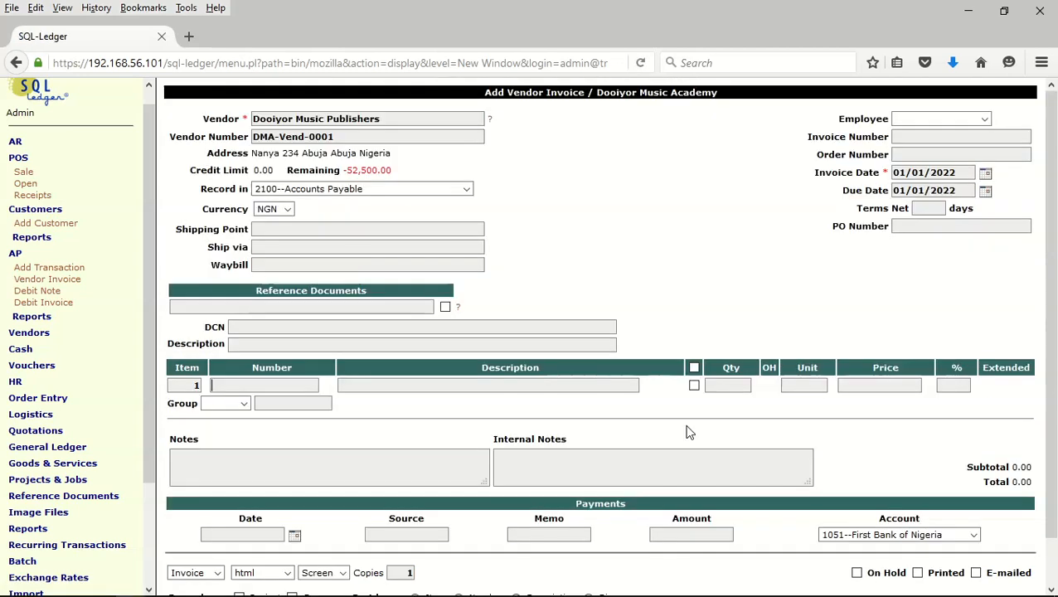
- Look up all vendors with the % wildcard and choose Church Publishers for the new vendor invoice
triple_click(401, 118)
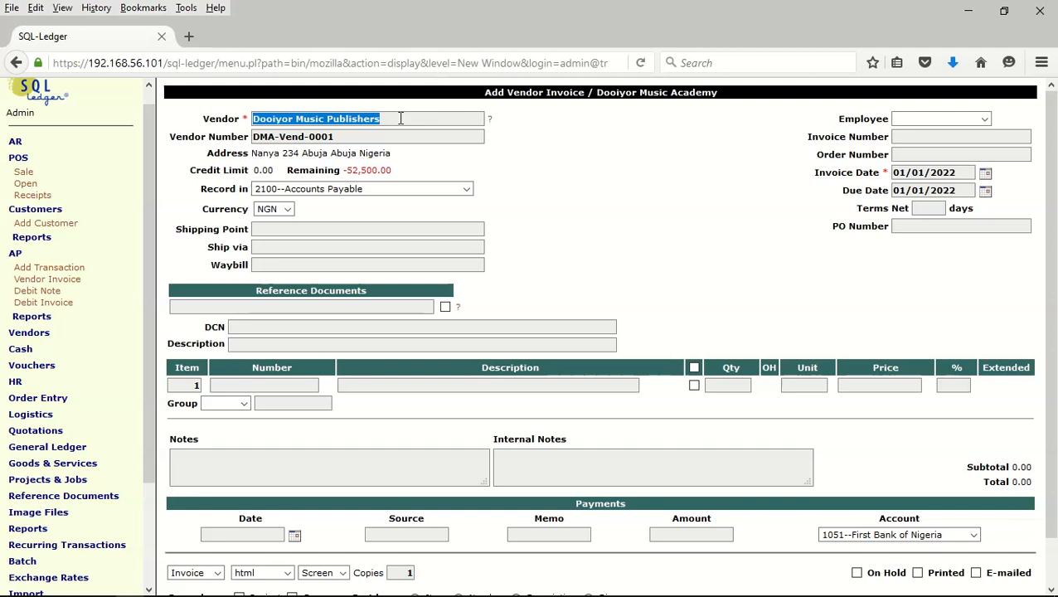
text(%)
key(Return)
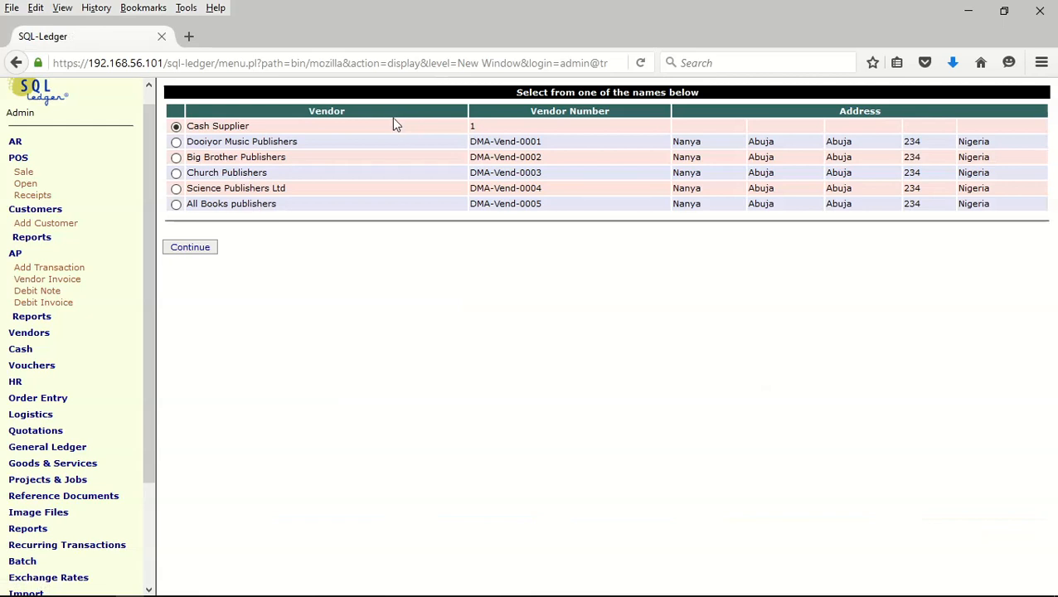
click(176, 173)
click(183, 249)
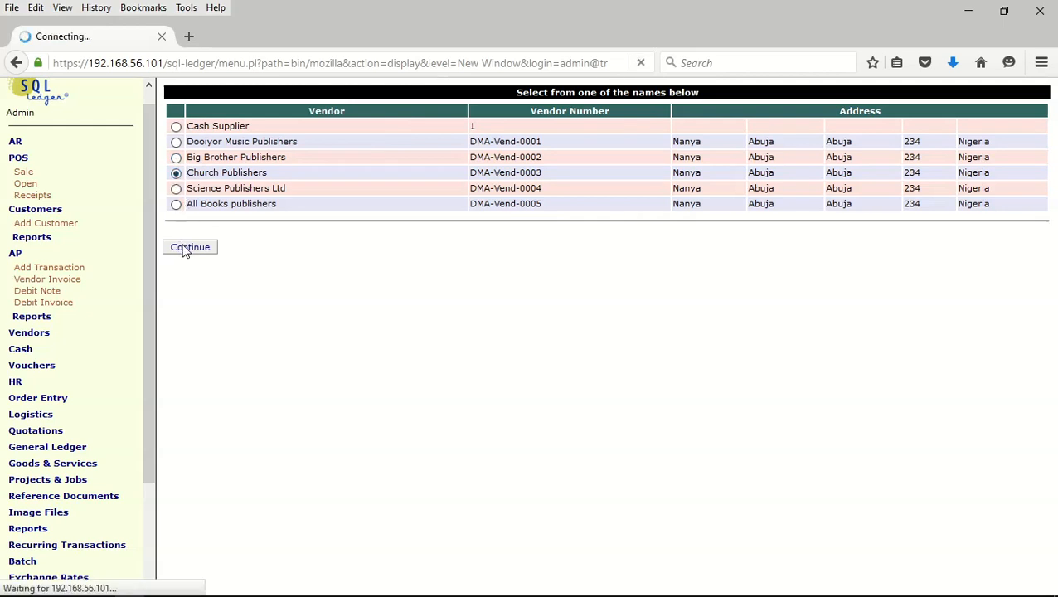
- Describe the Church Publishers invoice as "Purchase of CRK books", adapting the earlier music books description
scroll(452, 162, down, 1)
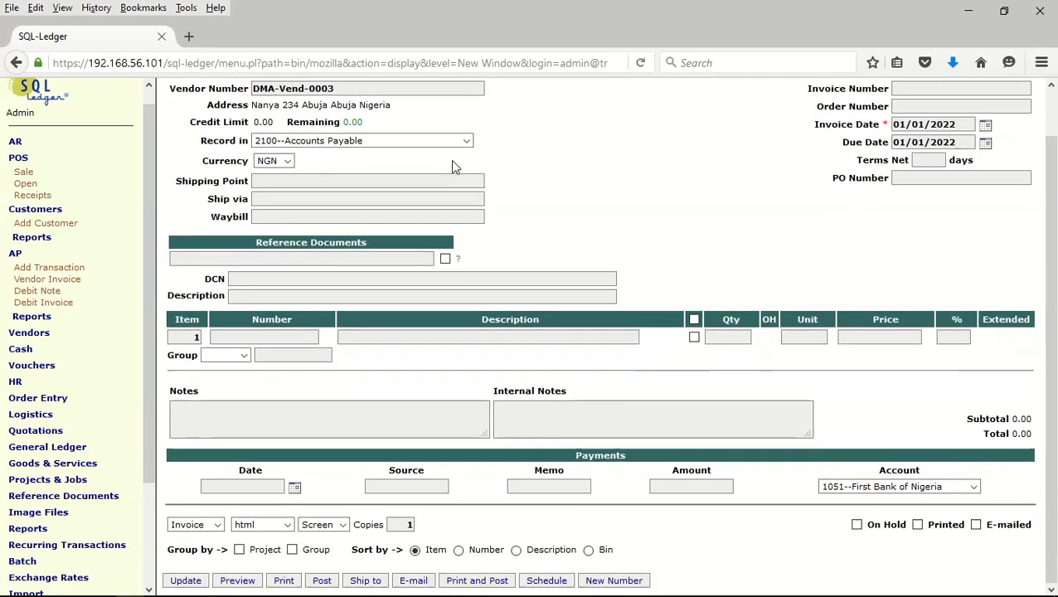
click(466, 143)
click(466, 143)
click(273, 295)
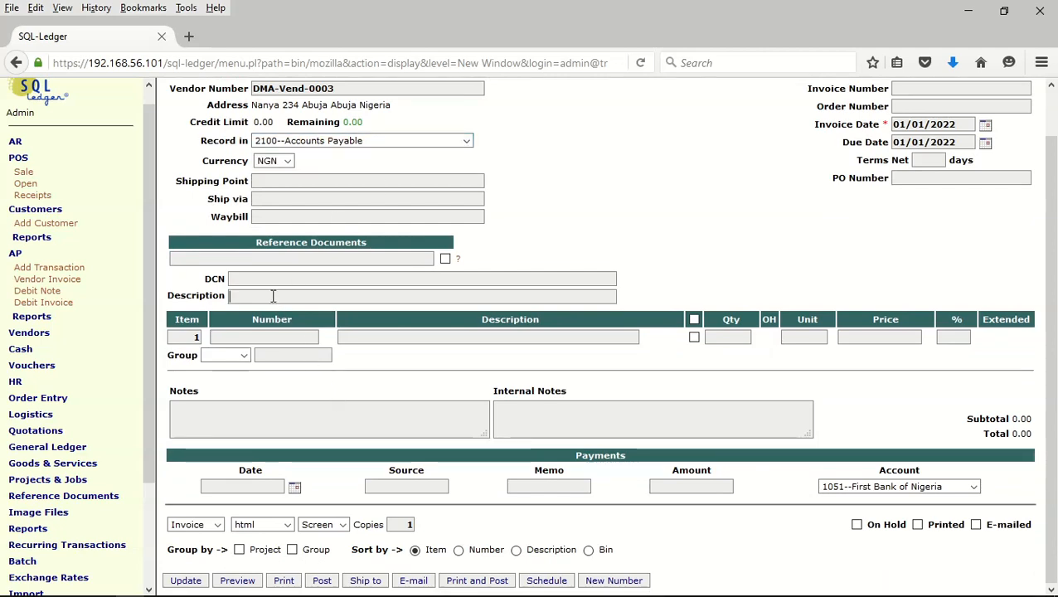
click(267, 311)
double_click(306, 297)
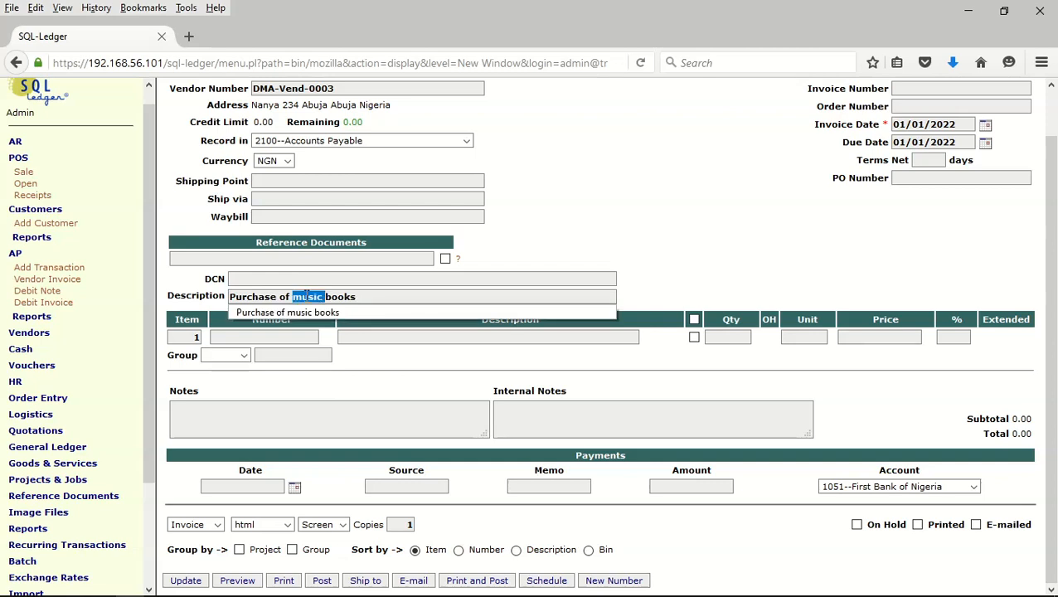
text(CR)
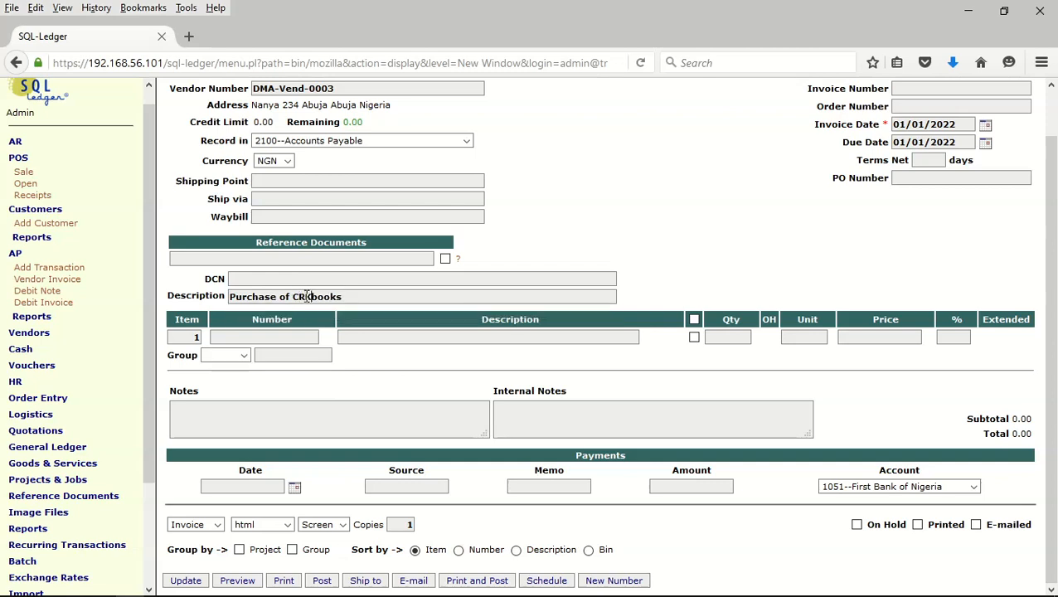
text( K)
- Look up all items with the % wildcard and add the six Christian Religious Knowledge books, E1900 to E1905, to the invoice
click(279, 336)
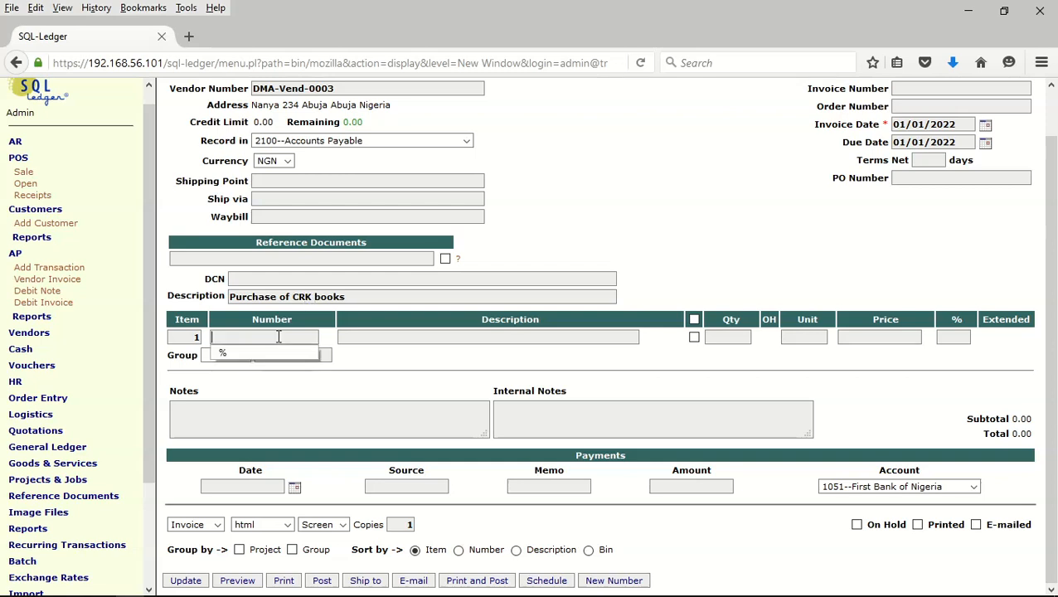
click(248, 355)
key(Return)
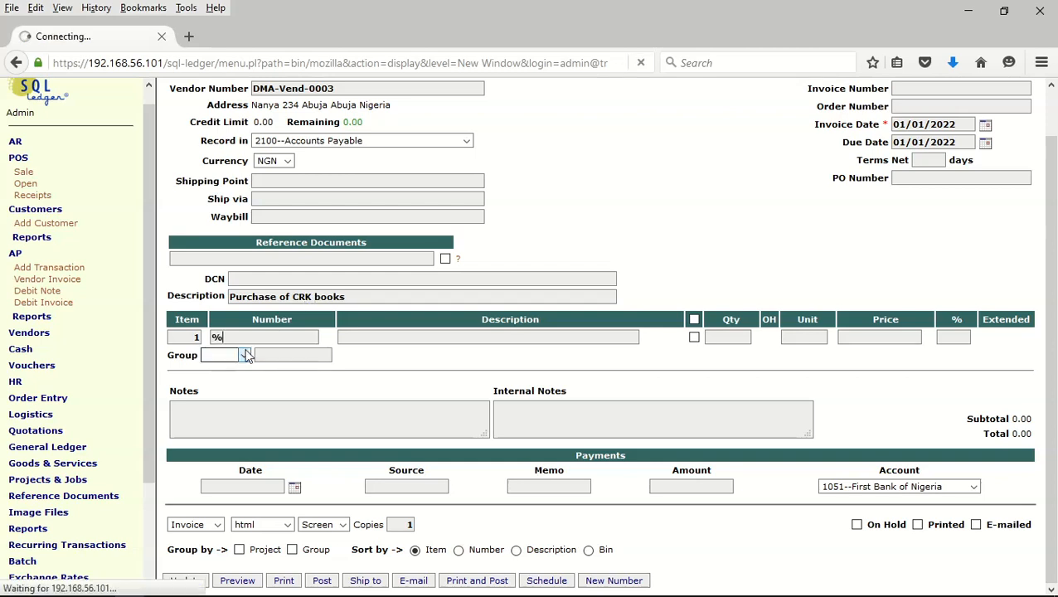
scroll(405, 315, down, 9)
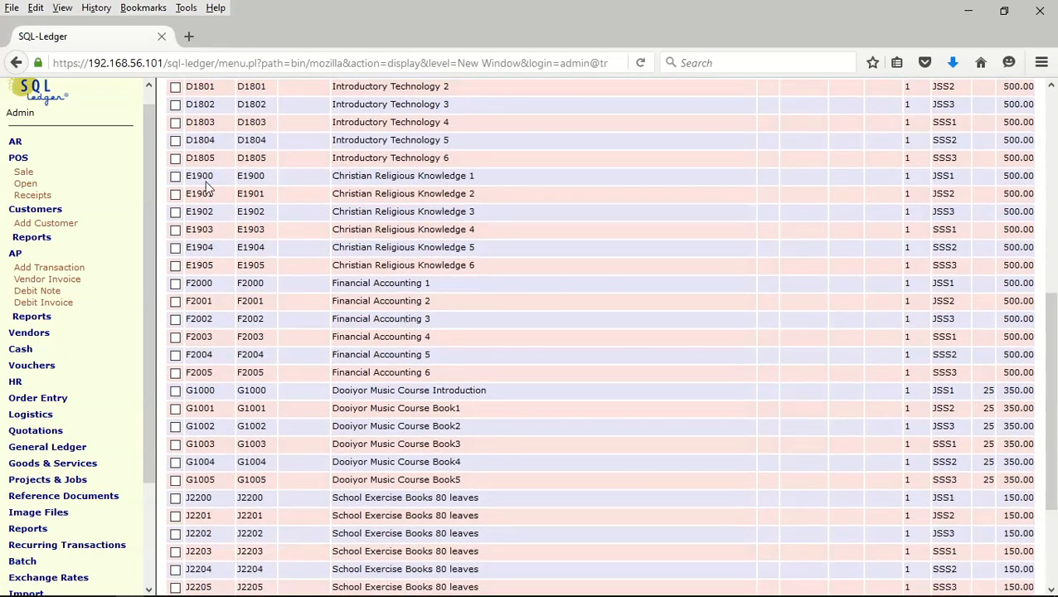
click(176, 177)
click(176, 194)
click(175, 212)
click(176, 230)
click(175, 248)
click(176, 265)
scroll(325, 273, down, 3)
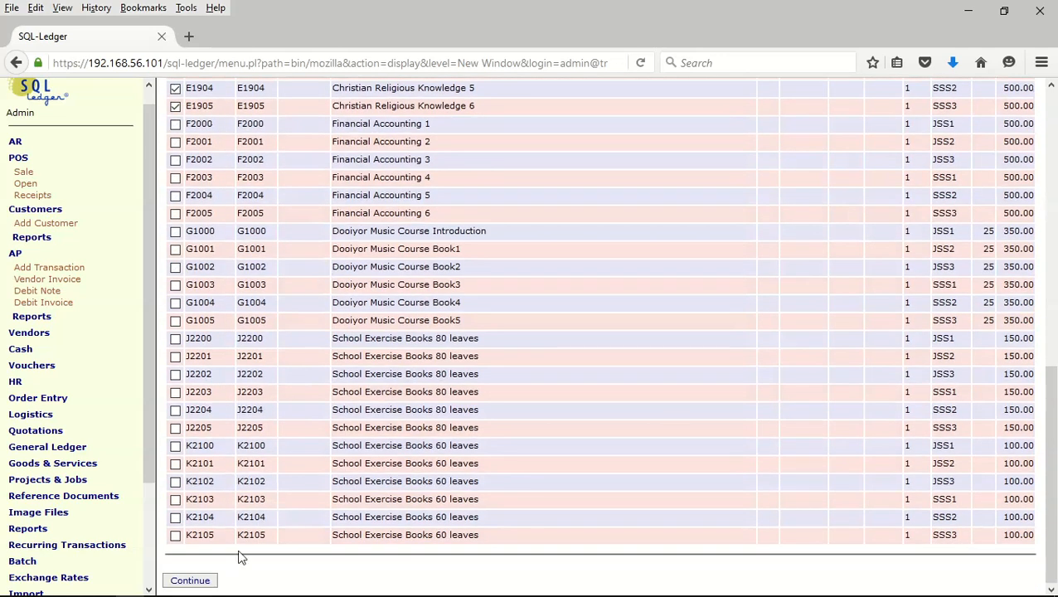
click(199, 581)
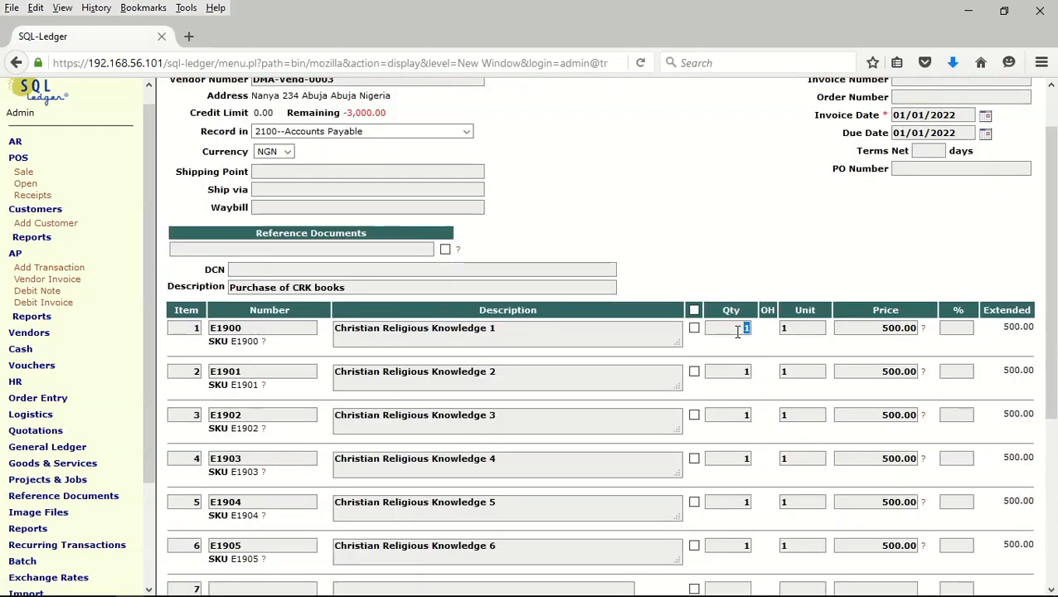
- Set the quantity to 25 on all six Christian Religious Knowledge lines
text(25)
click(736, 343)
text(2)
click(740, 388)
double_click(738, 415)
text(2)
click(718, 430)
double_click(732, 458)
text(2)
click(736, 474)
double_click(740, 502)
text(2)
click(738, 525)
double_click(736, 545)
text(2)
click(720, 561)
- Update the Church Publishers invoice to recalculate its amounts and post it
scroll(862, 461, down, 3)
click(186, 580)
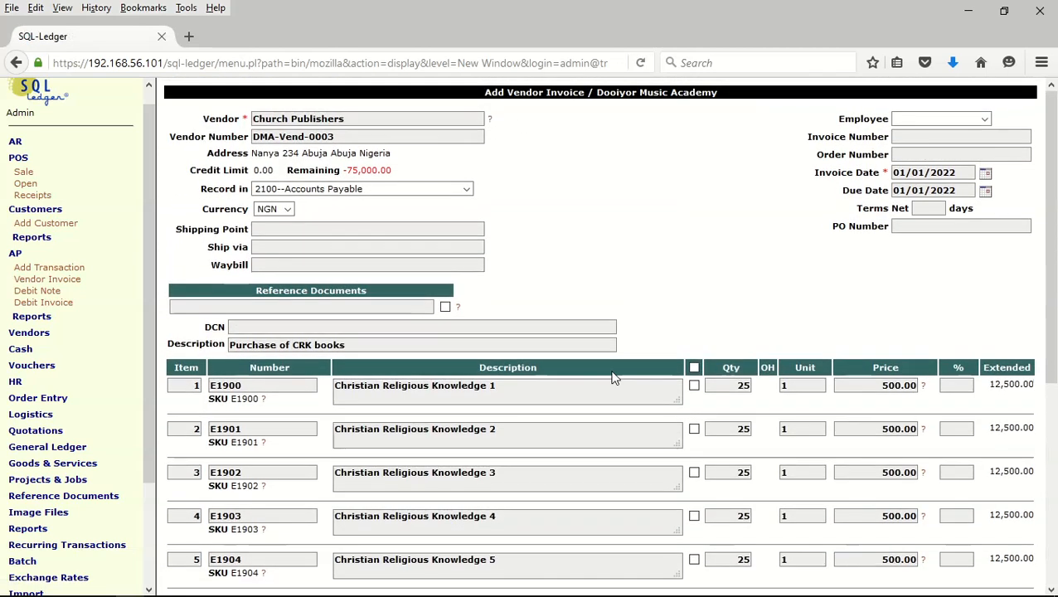
scroll(612, 373, down, 6)
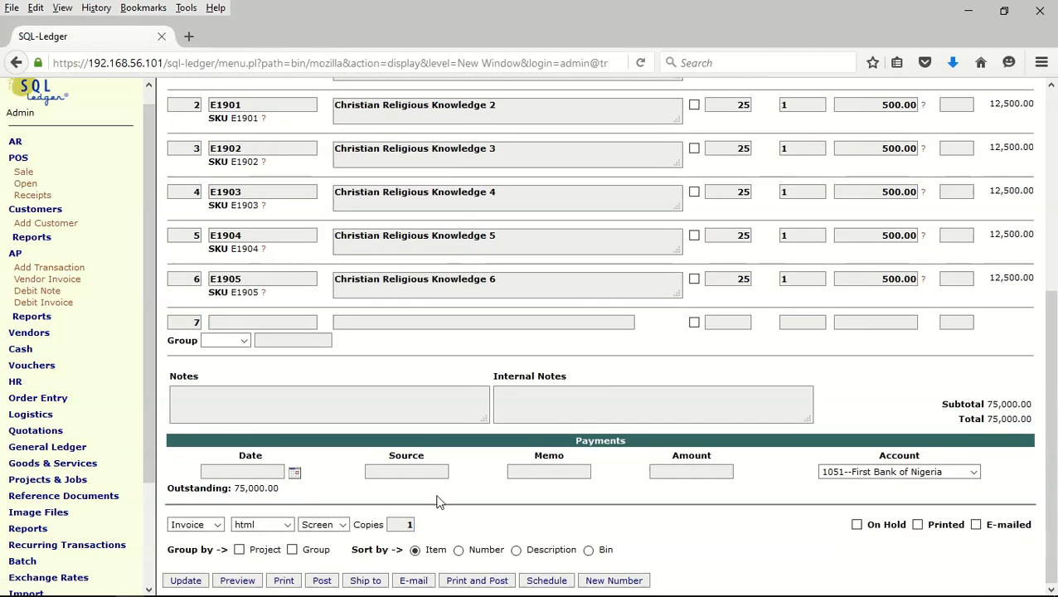
click(321, 581)
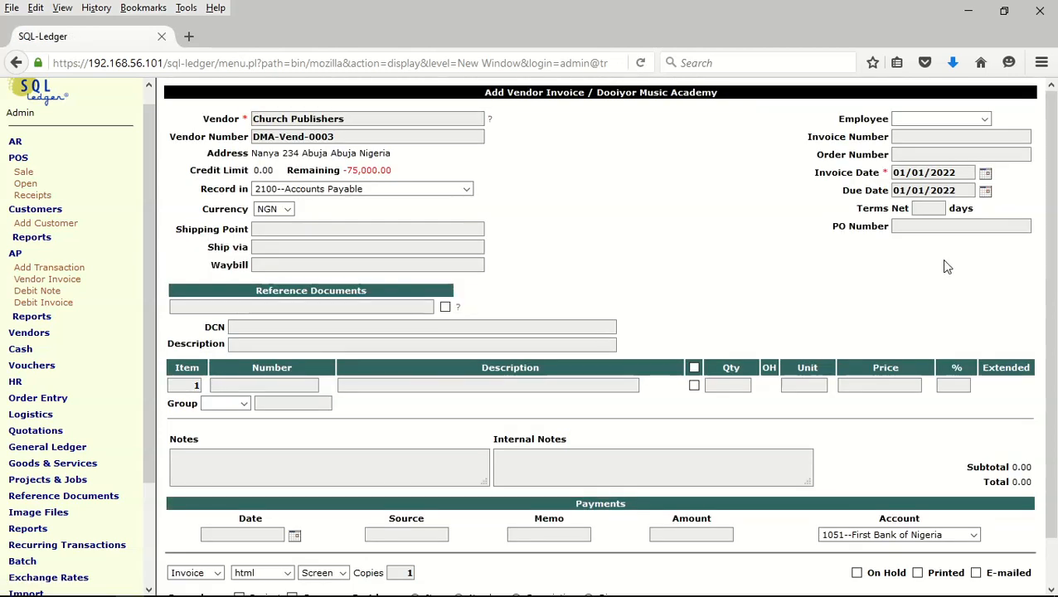
- Look up all vendors with the % wildcard and choose Science Publishers Ltd for the next vendor invoice
triple_click(377, 119)
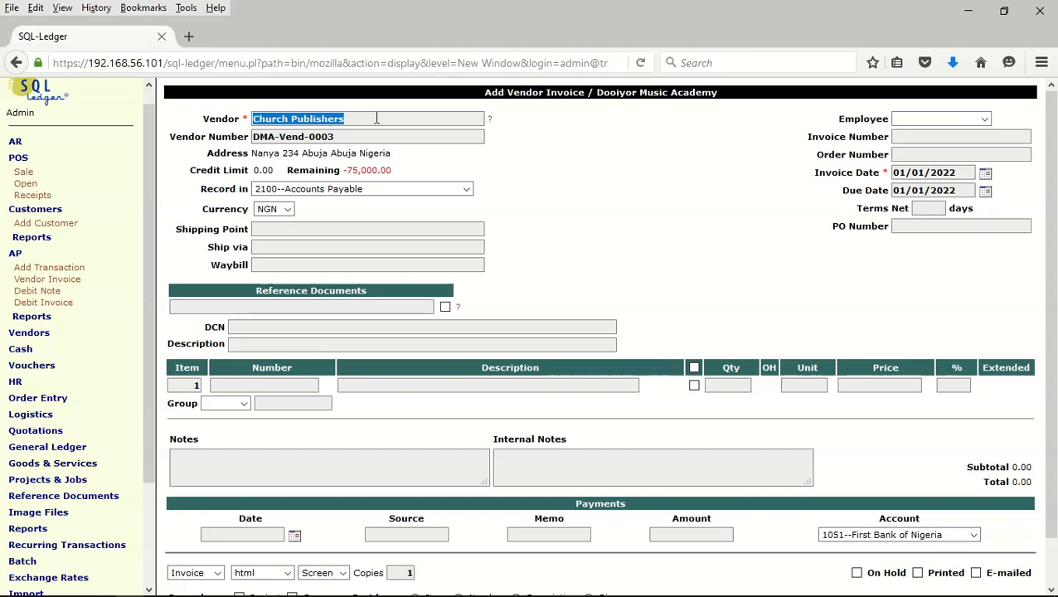
text(%)
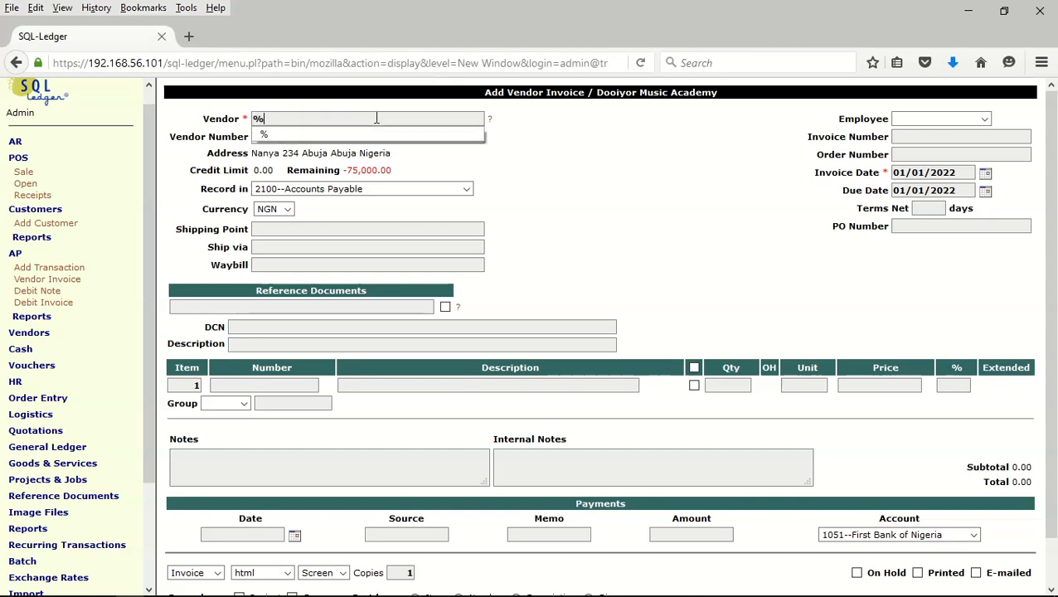
key(Return)
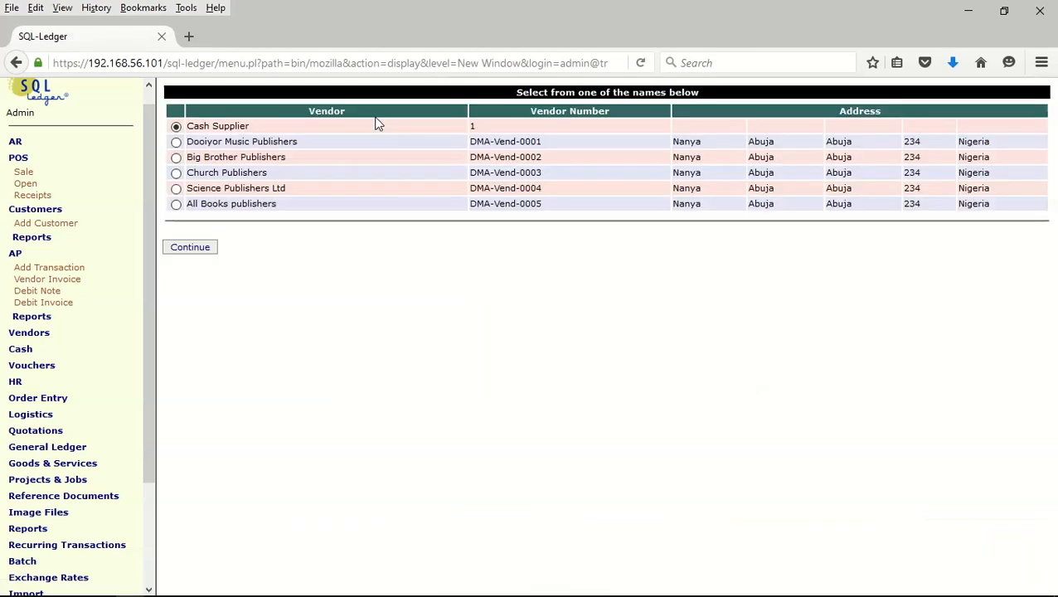
click(176, 188)
click(191, 248)
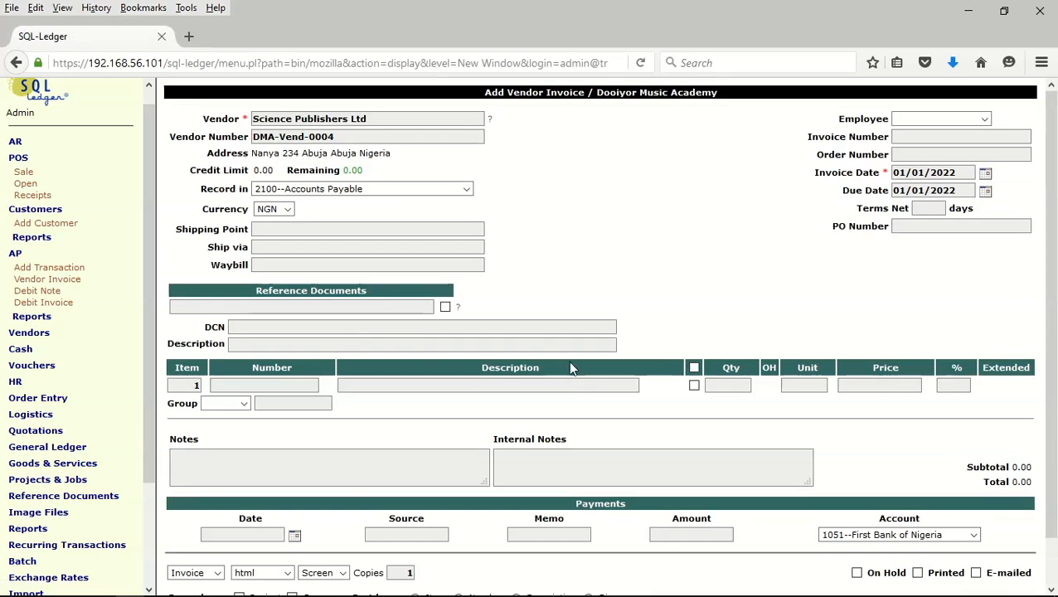
- Set the description of the Science Publishers Ltd invoice to "Purchase of Science books"
click(283, 344)
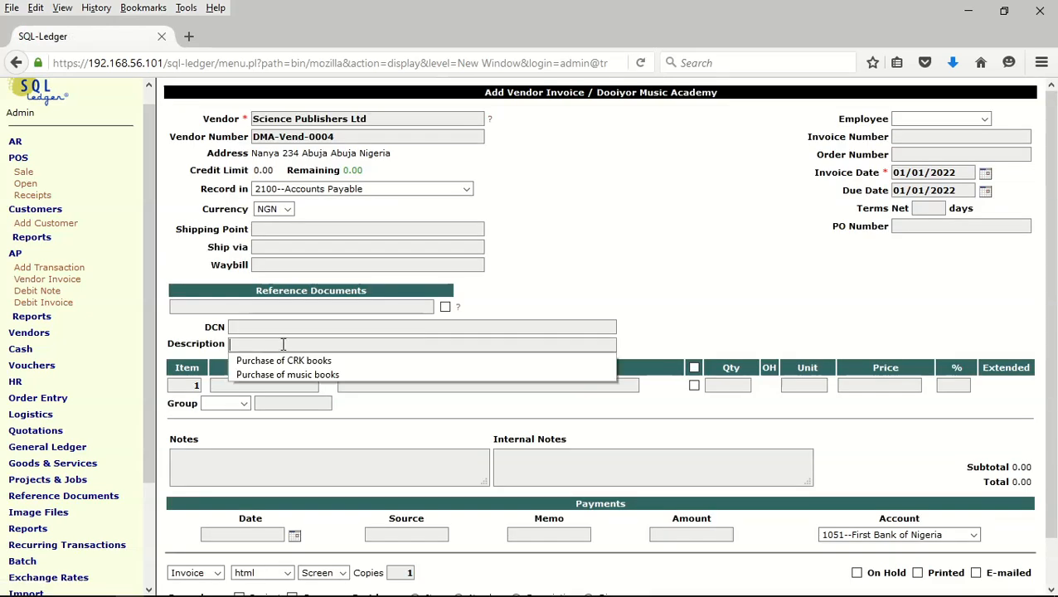
click(323, 361)
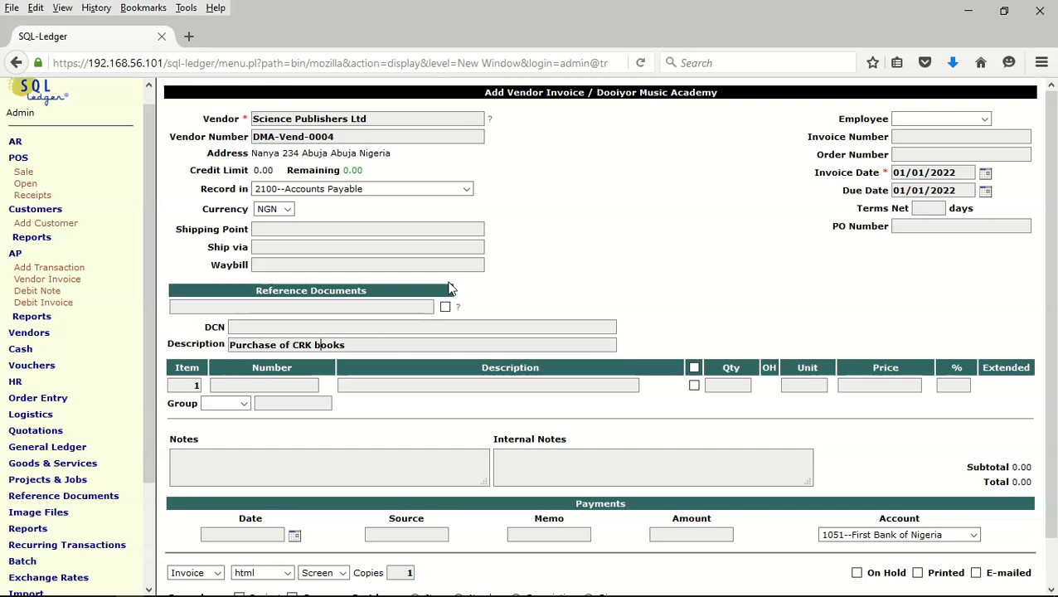
key(BackSpace)
key(BackSpace)
key(BackSpace)
key(BackSpace)
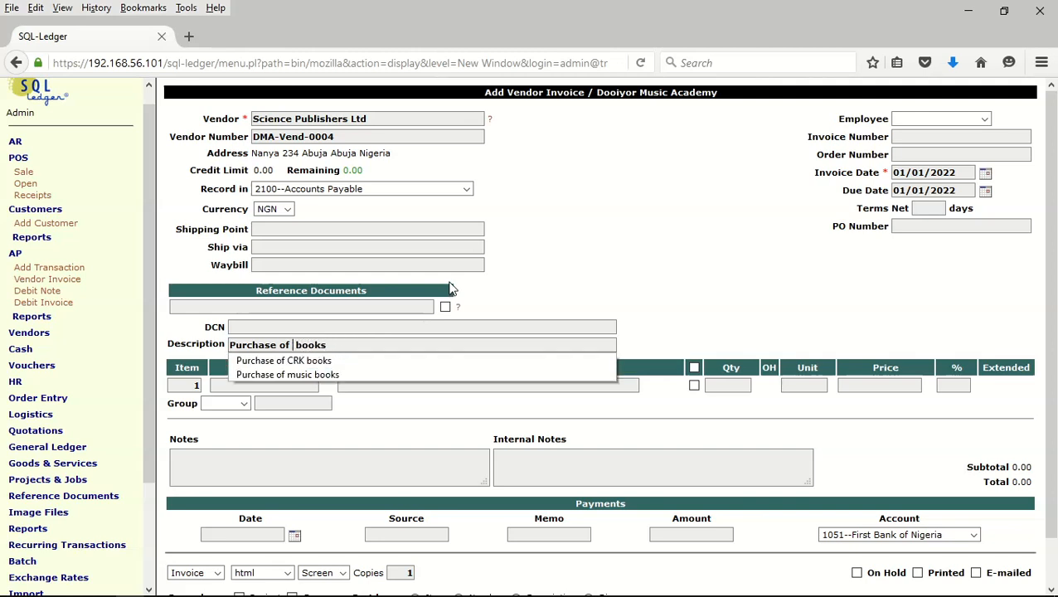
text(Science)
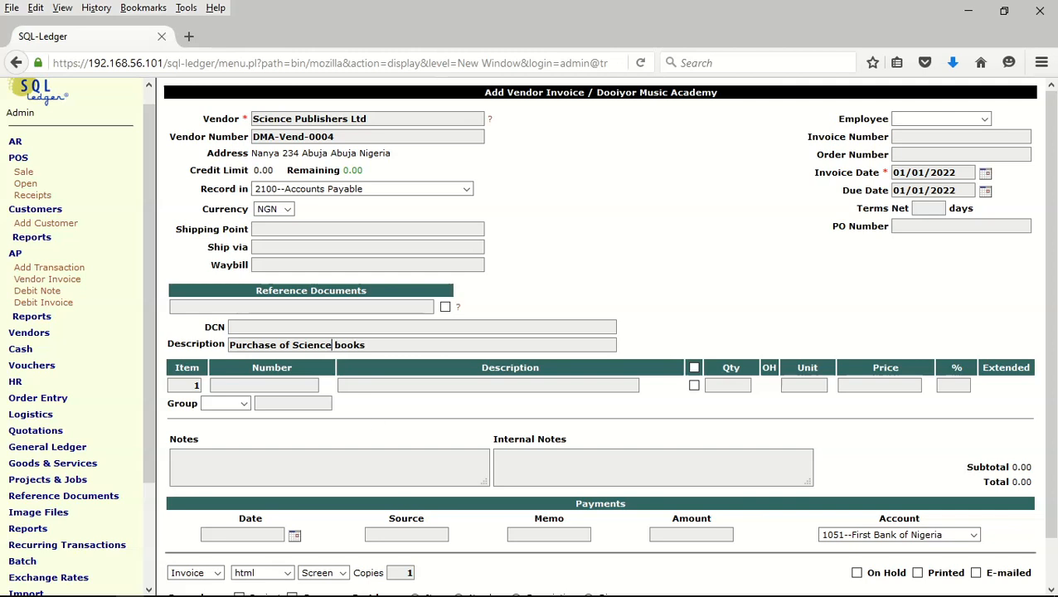
- Look up all items for the first invoice line and select everything except Tuition Fees, PTA Levy and Prepayment
click(261, 387)
click(238, 401)
key(Return)
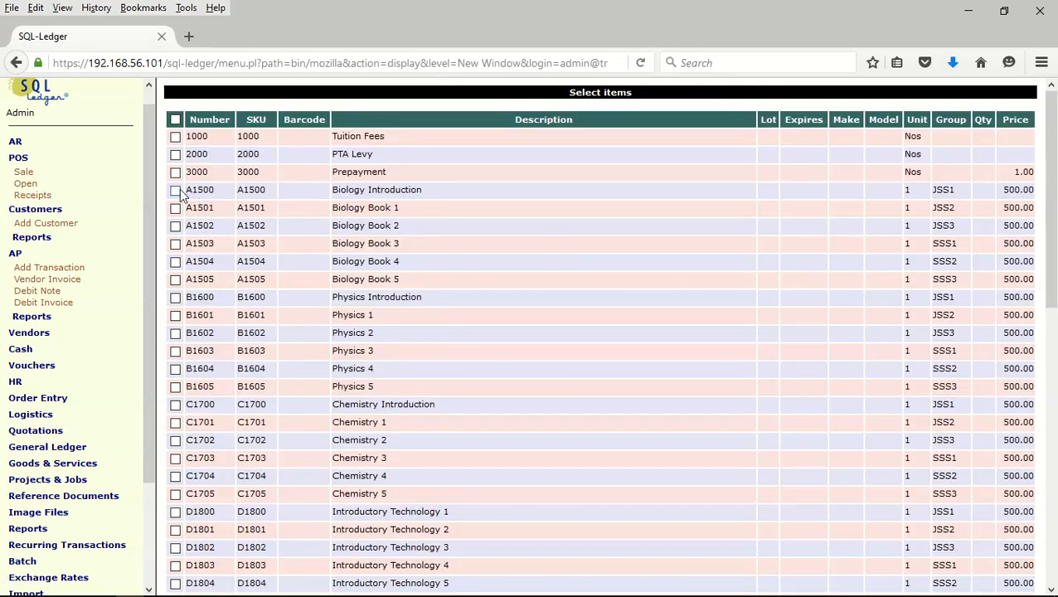
click(176, 121)
click(176, 155)
click(175, 172)
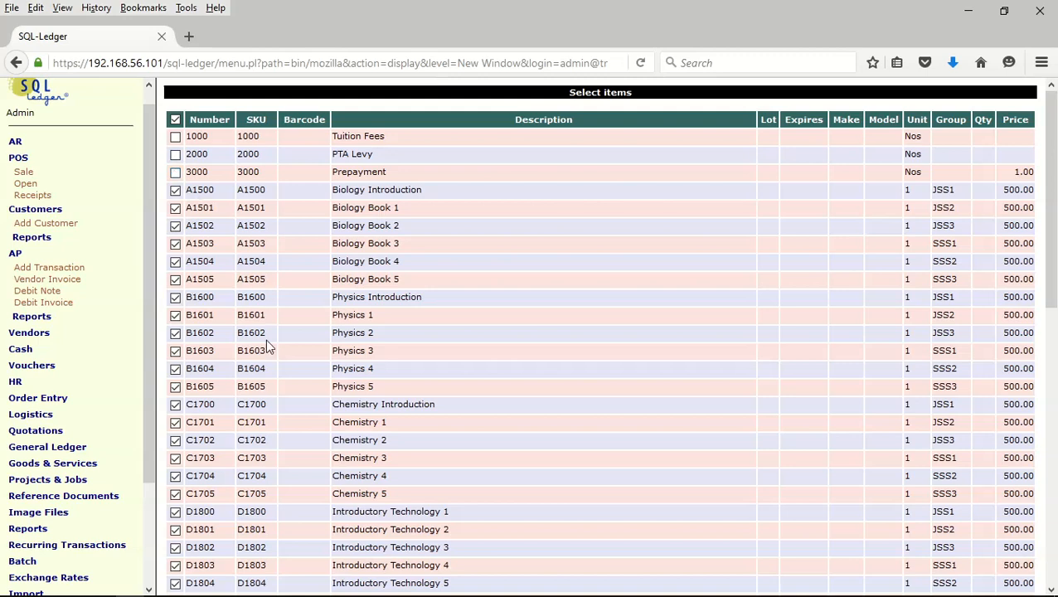
- Deselect the Christian Religious Knowledge books E1900 to E1905 and the Financial Accounting books F2000 to F2005
scroll(269, 349, down, 4)
scroll(268, 344, down, 4)
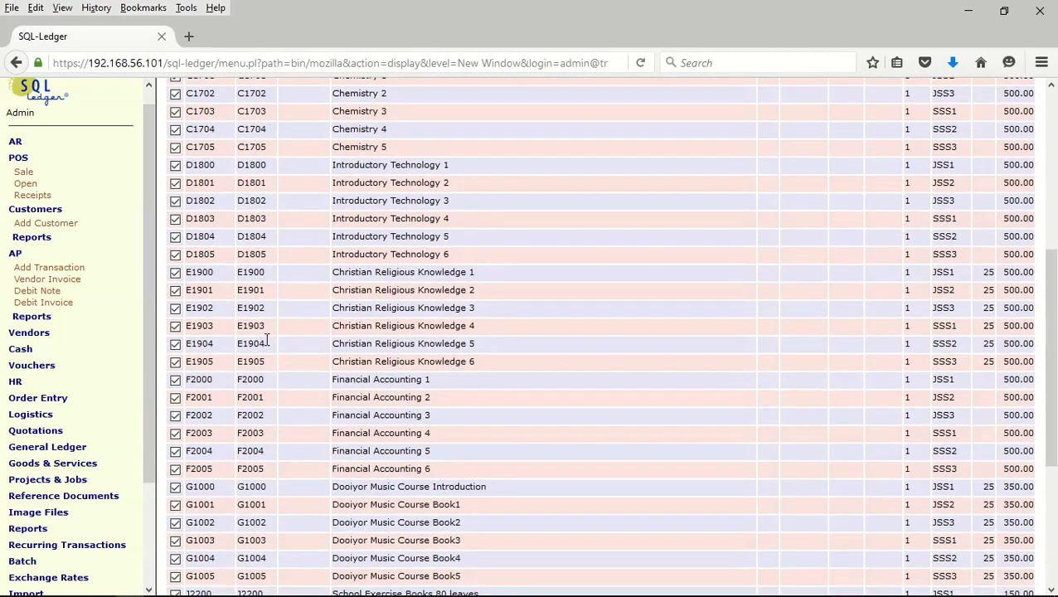
click(175, 266)
click(175, 283)
click(175, 300)
click(175, 318)
click(176, 337)
click(175, 354)
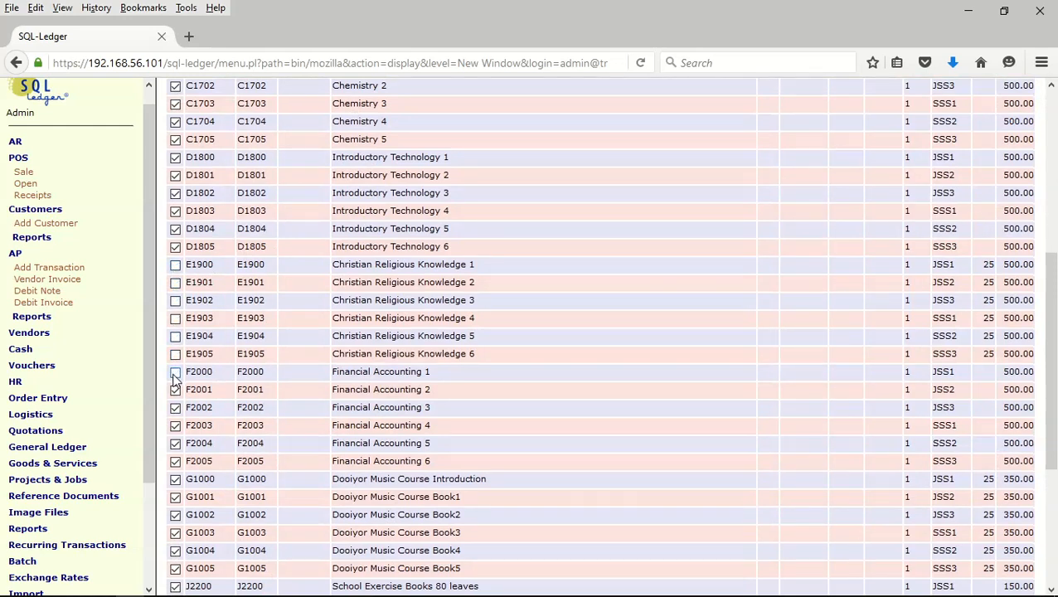
click(175, 389)
click(175, 425)
click(175, 408)
click(175, 444)
click(175, 462)
- Deselect the six Dooiyor Music Course books, G1000 to G1005
scroll(365, 431, down, 4)
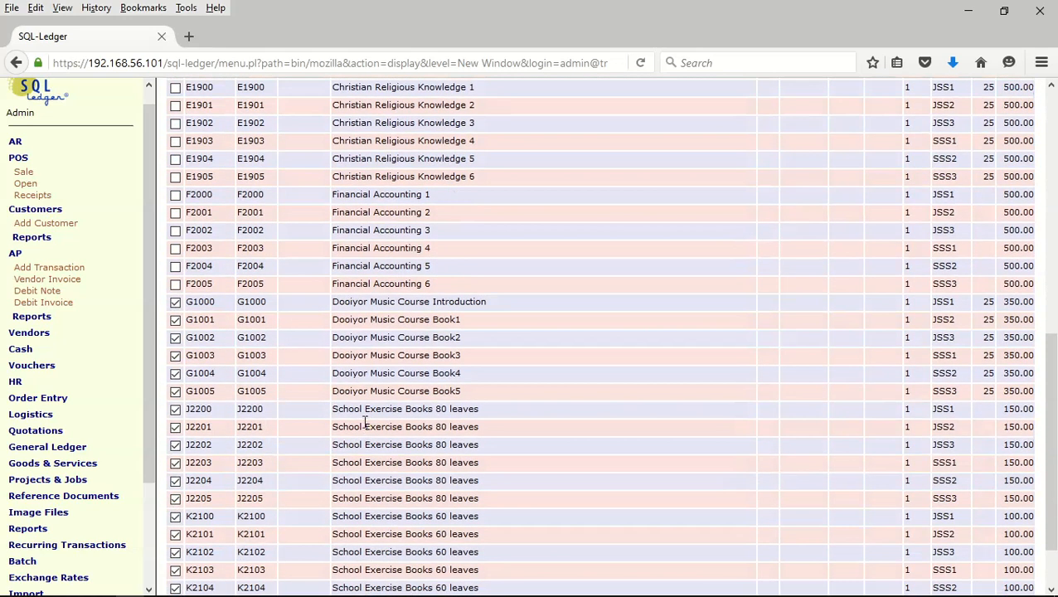
click(175, 302)
click(175, 319)
click(175, 337)
click(175, 354)
click(175, 373)
click(175, 391)
- Deselect the 80-leaf exercise books J2200 to J2205 and the 60-leaf exercise books K2100 to K2105
click(175, 409)
click(175, 427)
click(175, 444)
click(175, 463)
click(175, 480)
scroll(248, 448, down, 3)
click(175, 427)
click(175, 446)
click(174, 463)
click(175, 481)
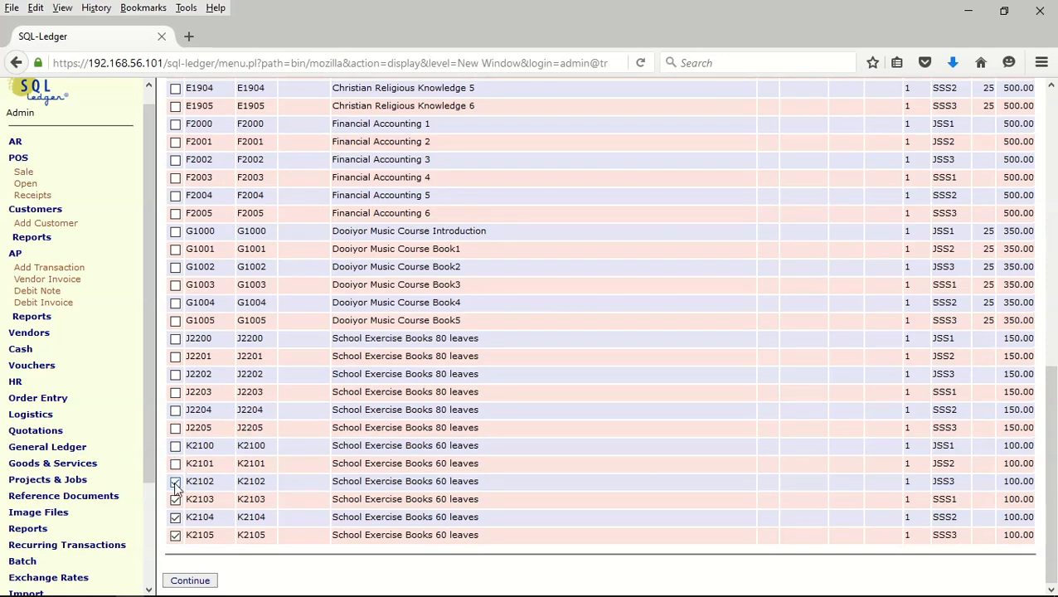
click(175, 499)
click(175, 516)
click(175, 534)
- Check the book quantities on the PowerPoint purchase slide, return to SQL-Ledger and add the selected science books to the invoice
scroll(423, 446, up, 15)
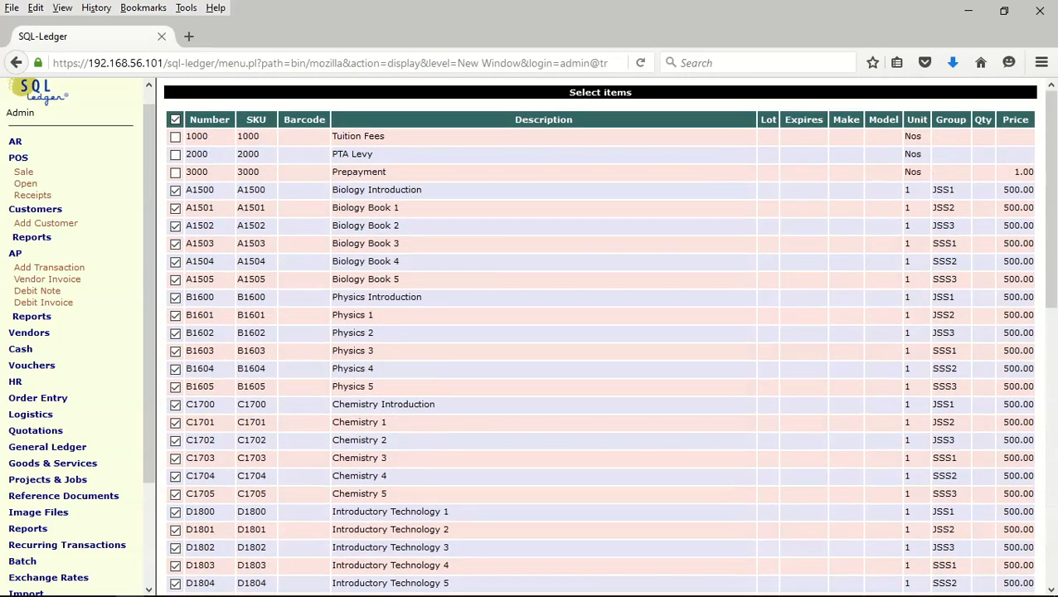
click(245, 585)
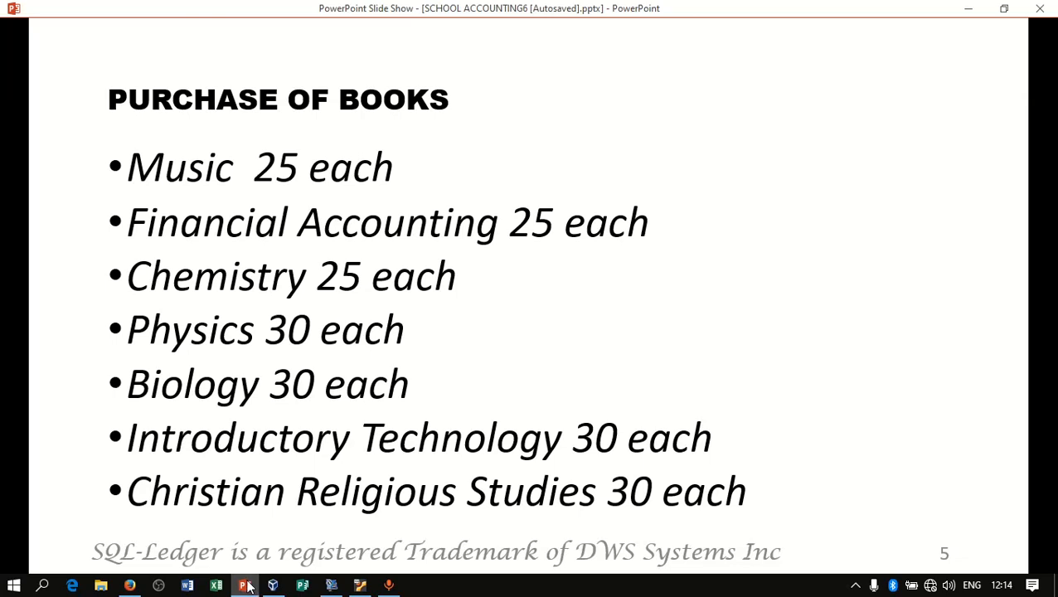
click(246, 585)
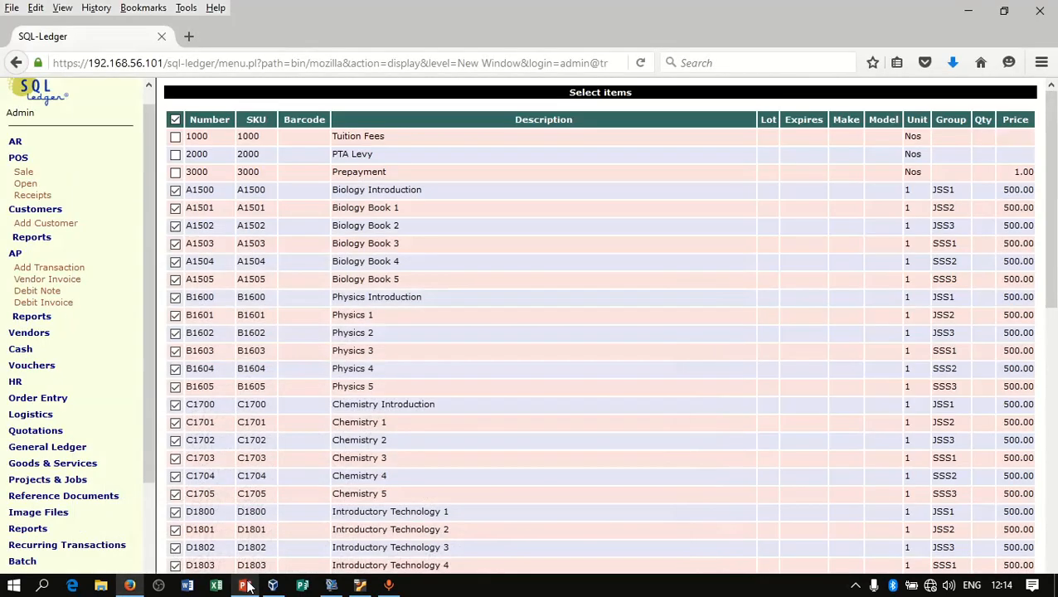
scroll(415, 433, down, 10)
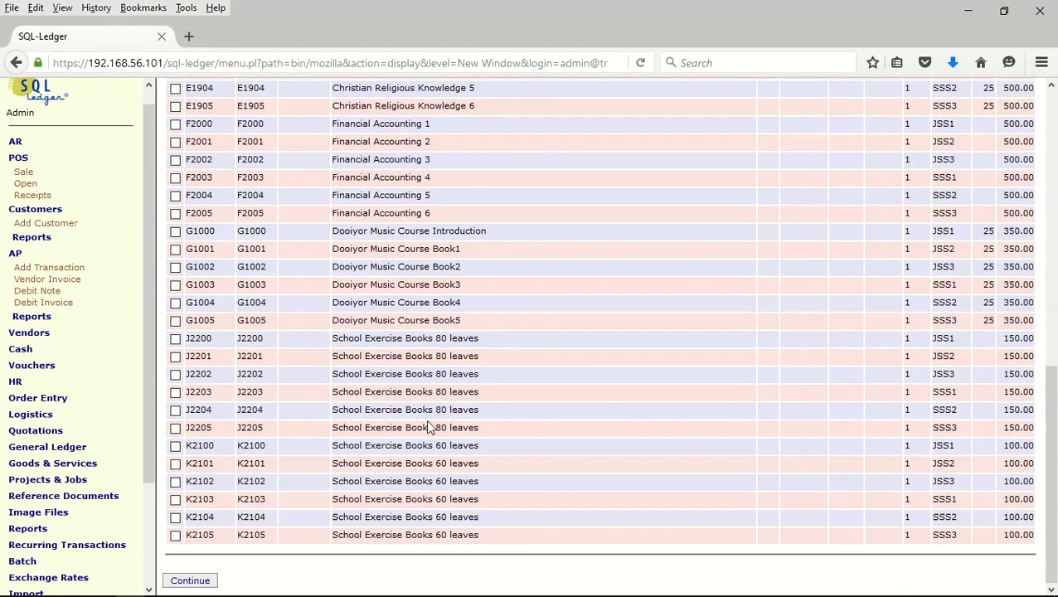
click(190, 581)
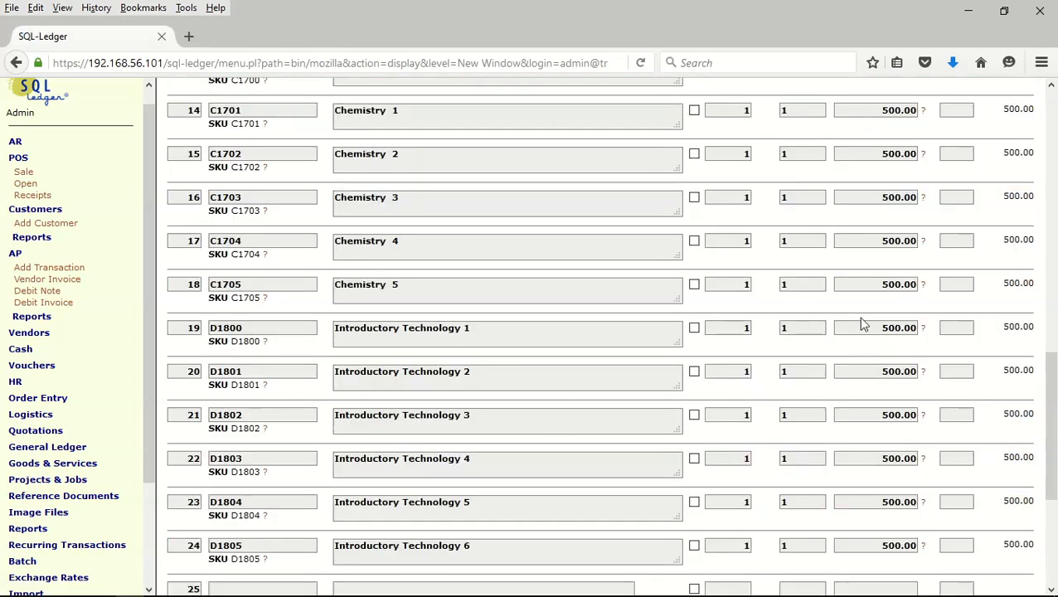
- Set the invoice date to 01/11/2021 and update the invoice
scroll(850, 232, up, 1)
scroll(850, 232, up, 10)
click(277, 287)
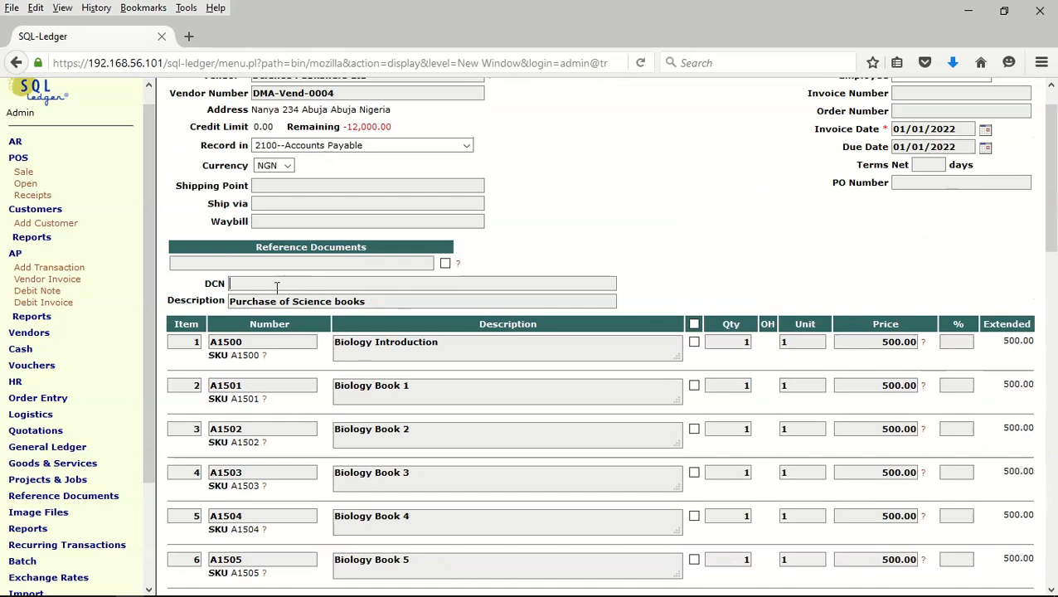
click(986, 130)
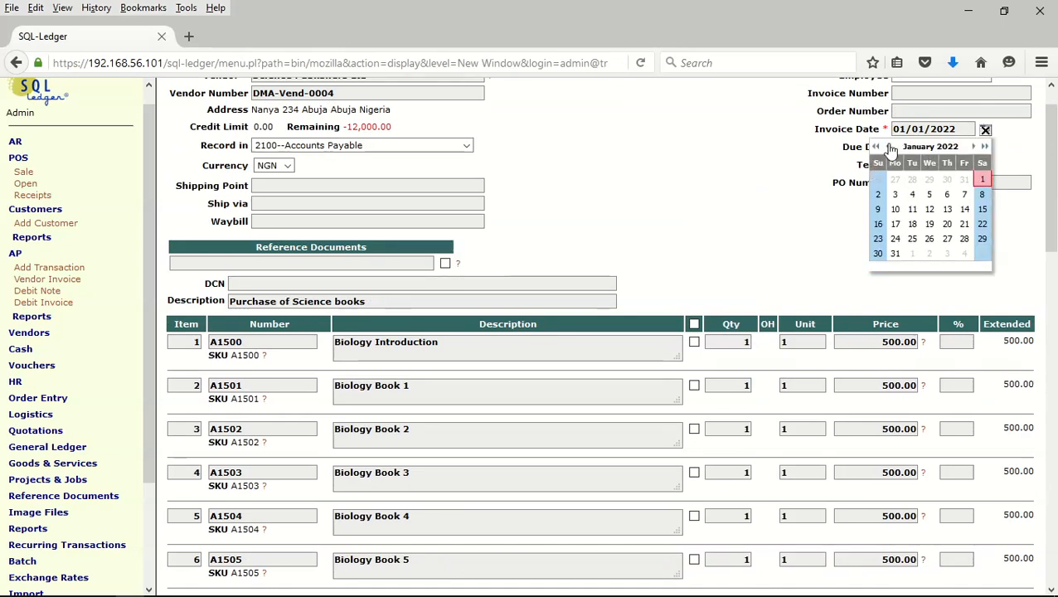
click(890, 147)
click(889, 147)
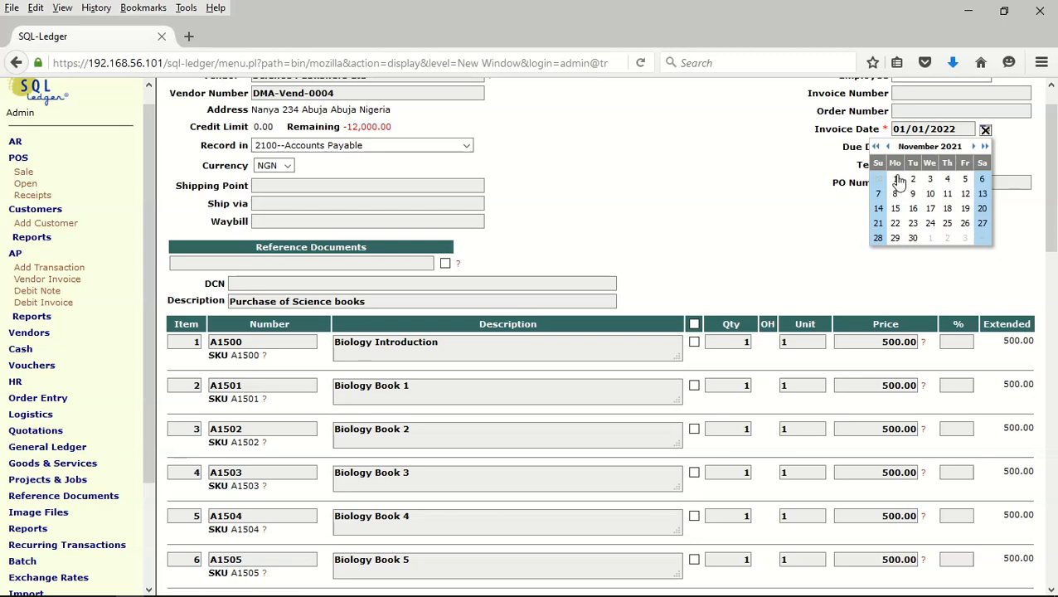
click(895, 178)
scroll(558, 308, down, 20)
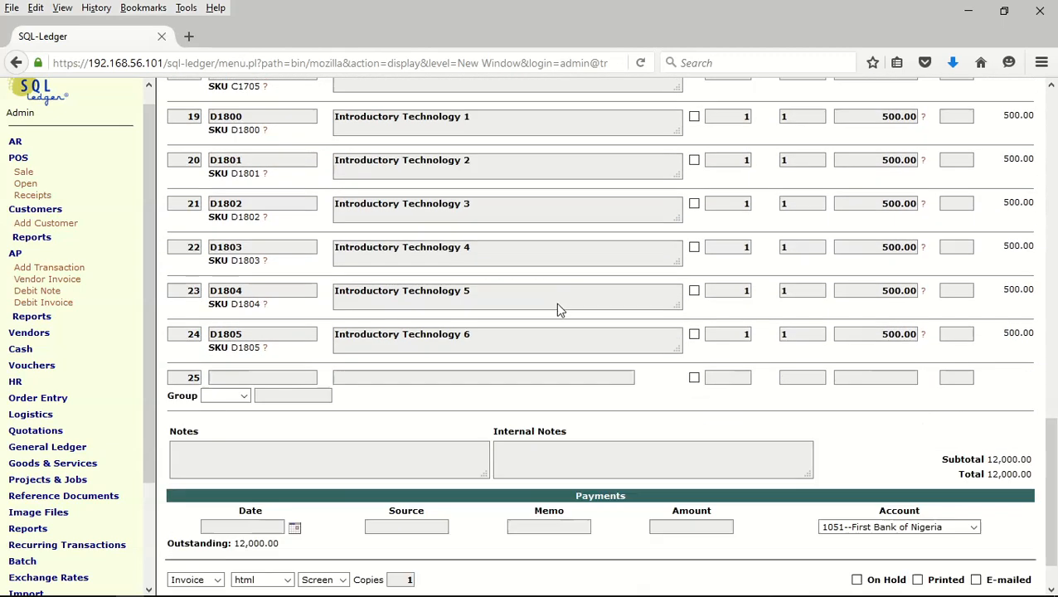
scroll(573, 290, up, 1)
scroll(551, 318, down, 1)
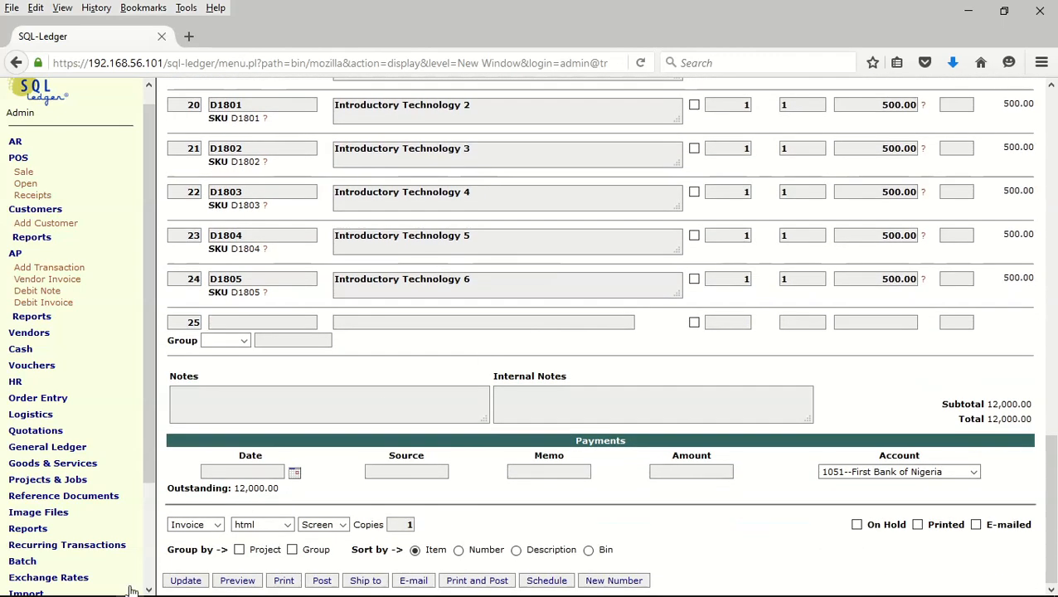
click(184, 580)
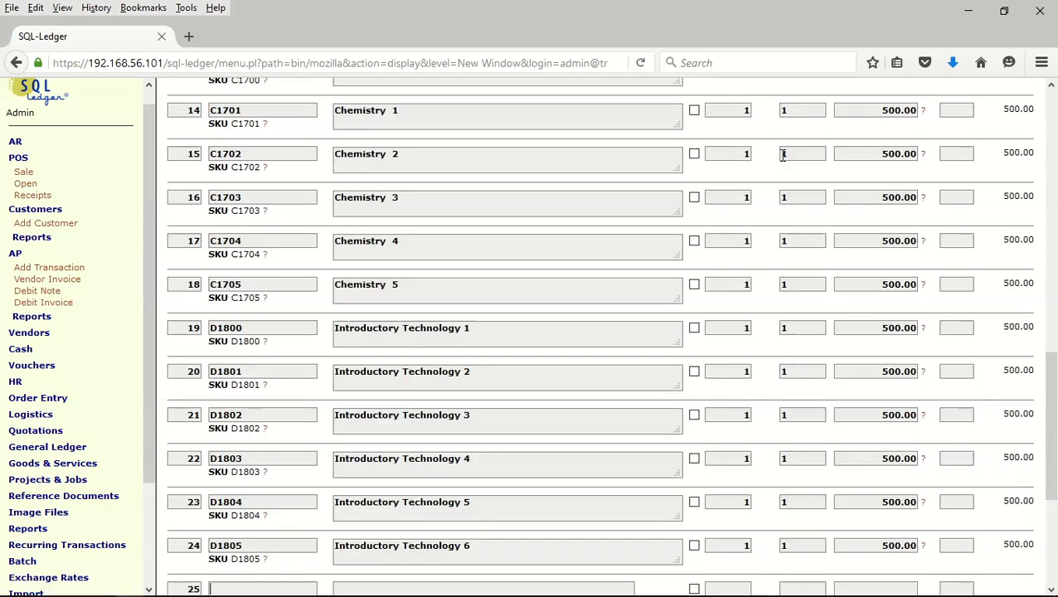
- Set the quantity to 30 on the lines Physics 1 to Physics 5
scroll(747, 133, up, 3)
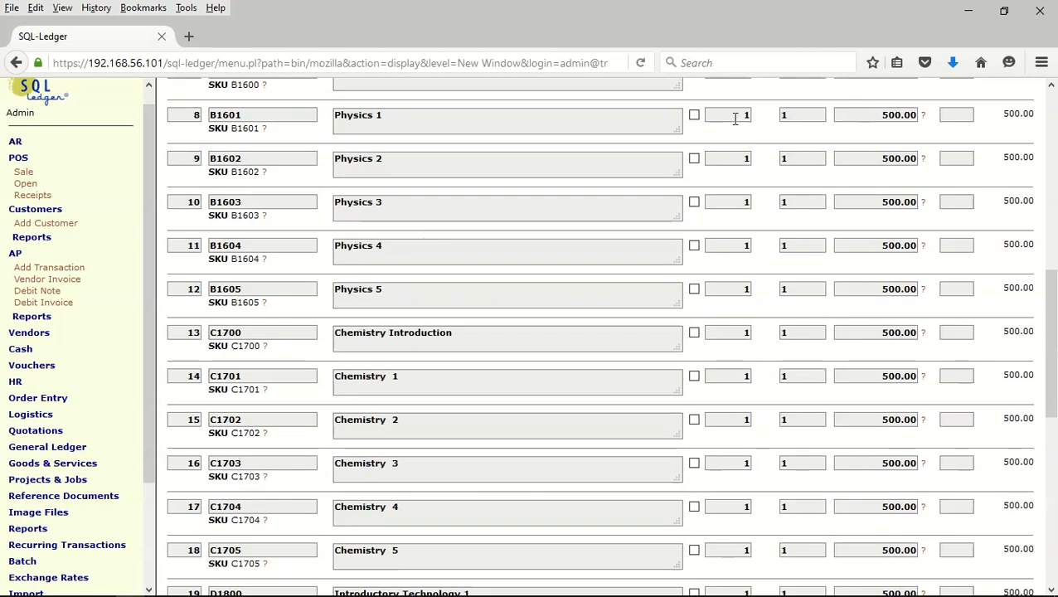
double_click(746, 116)
text(30)
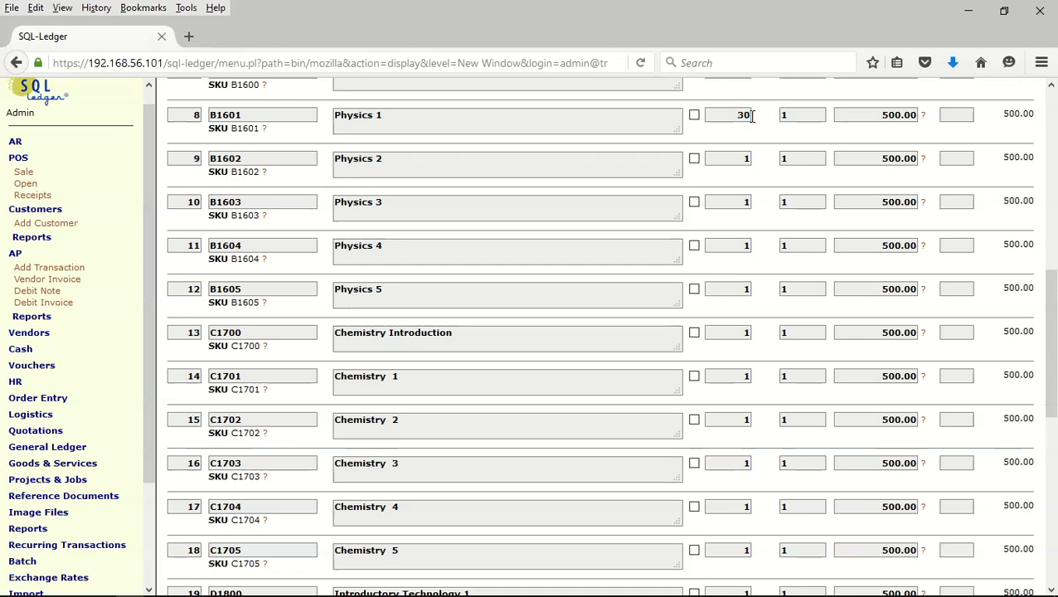
double_click(751, 117)
key(ctrl+c)
click(738, 154)
key(ctrl+v)
key(ctrl+v)
double_click(734, 249)
key(ctrl+v)
key(ctrl+v)
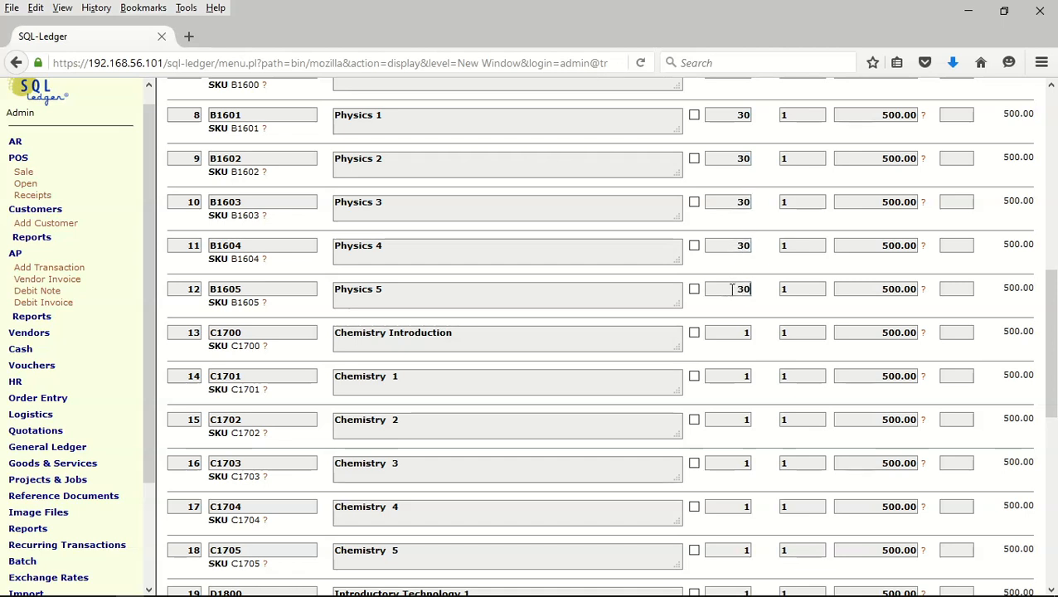
- Set the quantity to 30 on the six Chemistry lines, C1700 to C1705
key(ctrl+v)
double_click(733, 373)
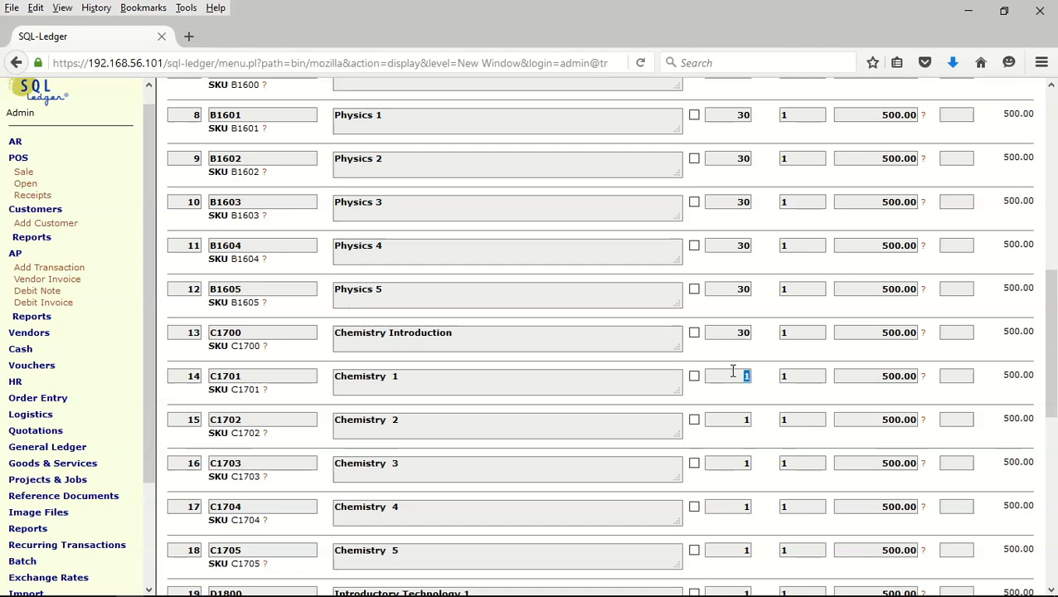
key(ctrl+v)
double_click(745, 421)
key(ctrl+v)
double_click(738, 462)
key(ctrl+v)
click(734, 502)
key(ctrl+v)
scroll(830, 376, down, 5)
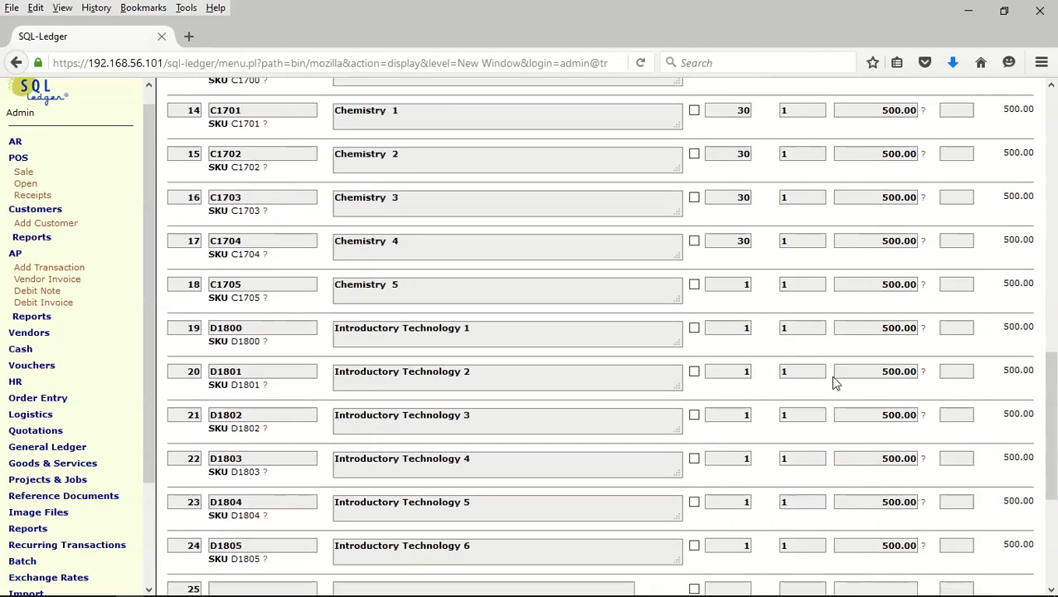
scroll(830, 311, up, 3)
double_click(744, 284)
key(ctrl+v)
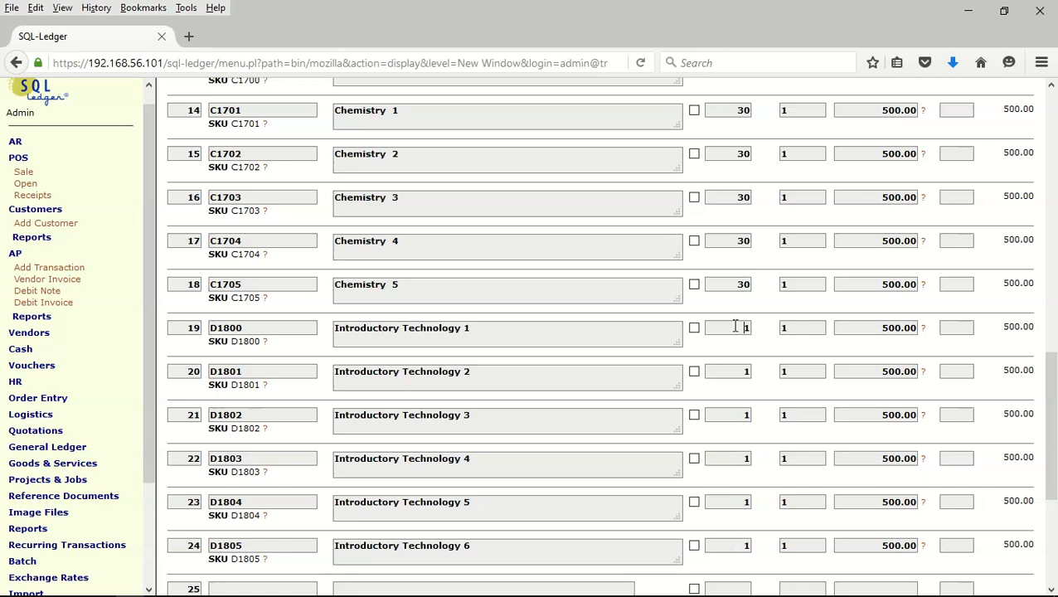
- Set the quantity to 30 on the six Introductory Technology lines, D1800 to D1805
key(ctrl+v)
key(ctrl+v)
key(ctrl+v)
double_click(742, 458)
key(ctrl+v)
key(ctrl+v)
key(ctrl+v)
- Set the quantity to 30 on the six Biology lines, A1500 to A1505, and on Physics Introduction
scroll(817, 398, down, 4)
scroll(809, 357, up, 5)
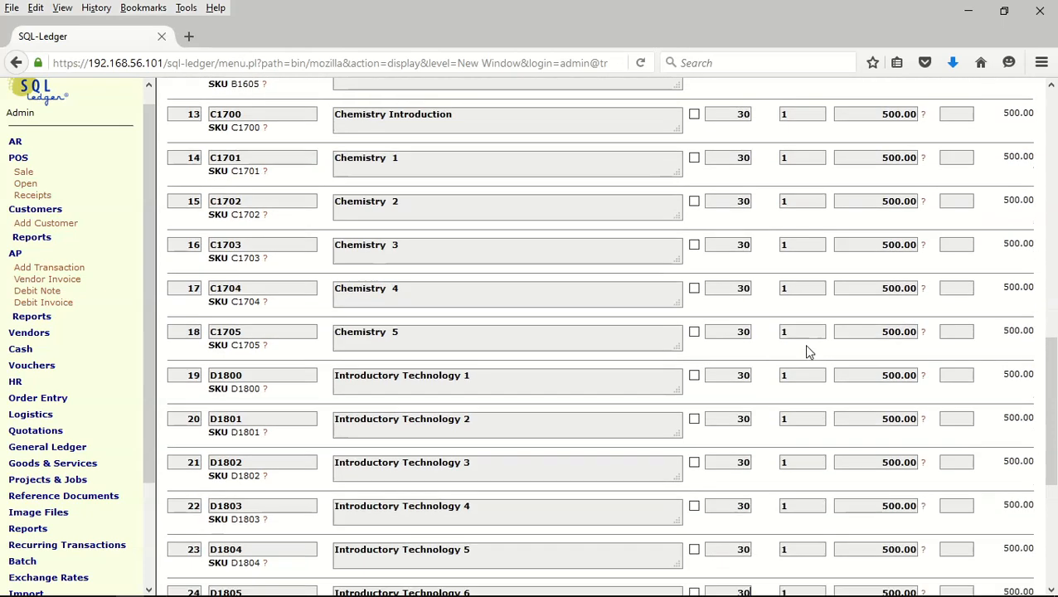
scroll(807, 348, up, 15)
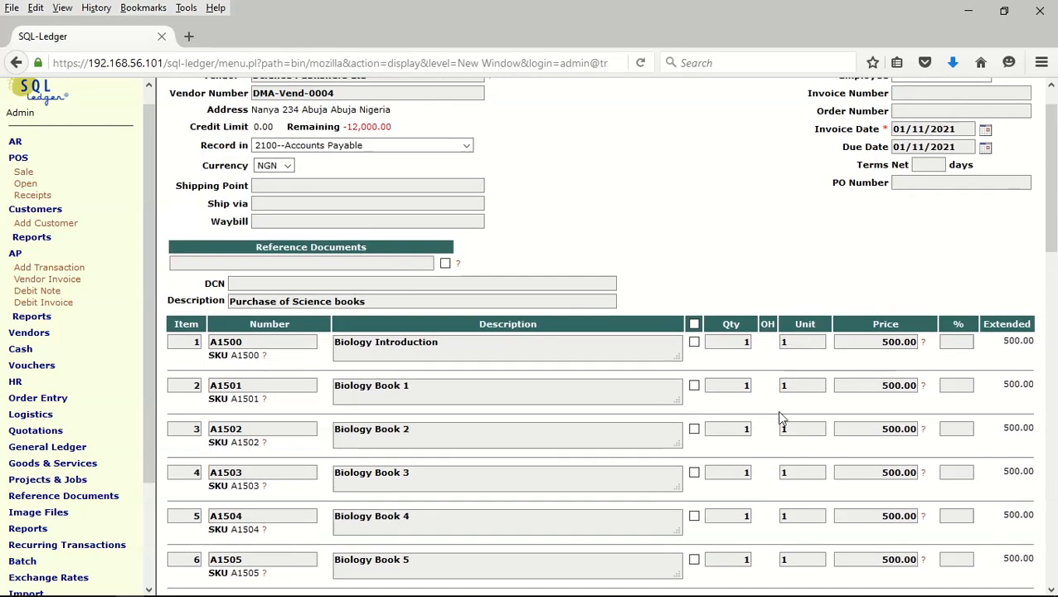
scroll(842, 374, down, 4)
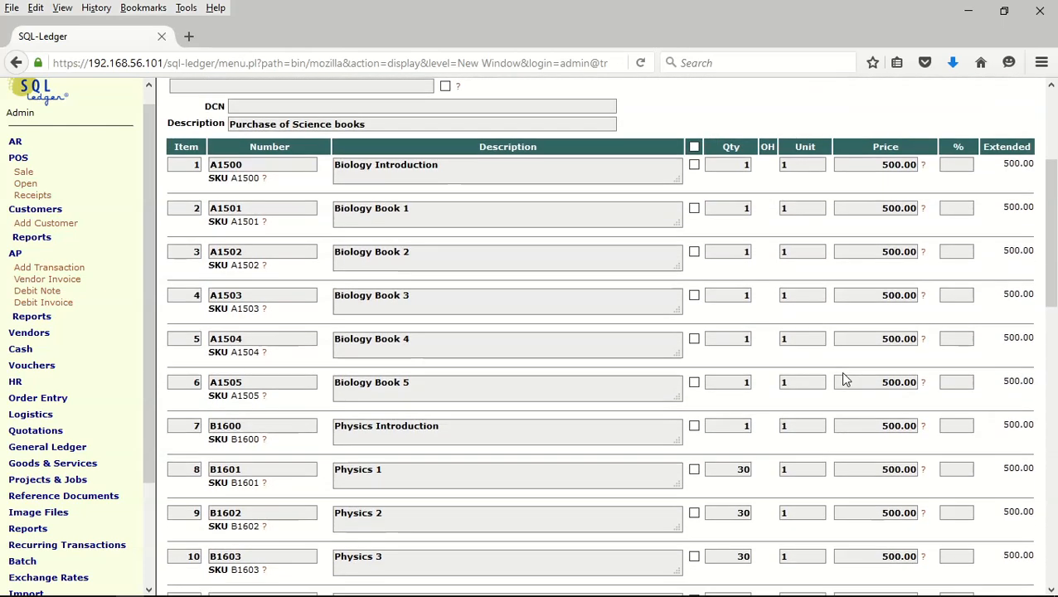
click(731, 163)
double_click(745, 165)
text(30)
click(737, 207)
text(30)
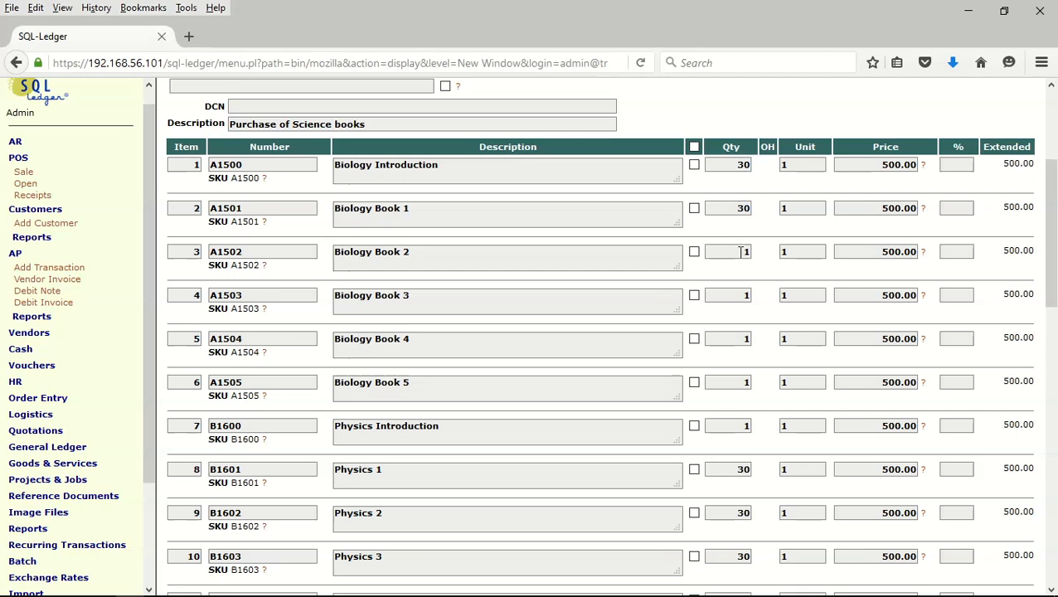
text(3030)
double_click(746, 338)
text(30)
click(734, 389)
text(30)
double_click(744, 425)
text(30)
- Review the quantities and dates across the whole Science Publishers Ltd invoice
scroll(871, 358, down, 10)
scroll(871, 359, down, 8)
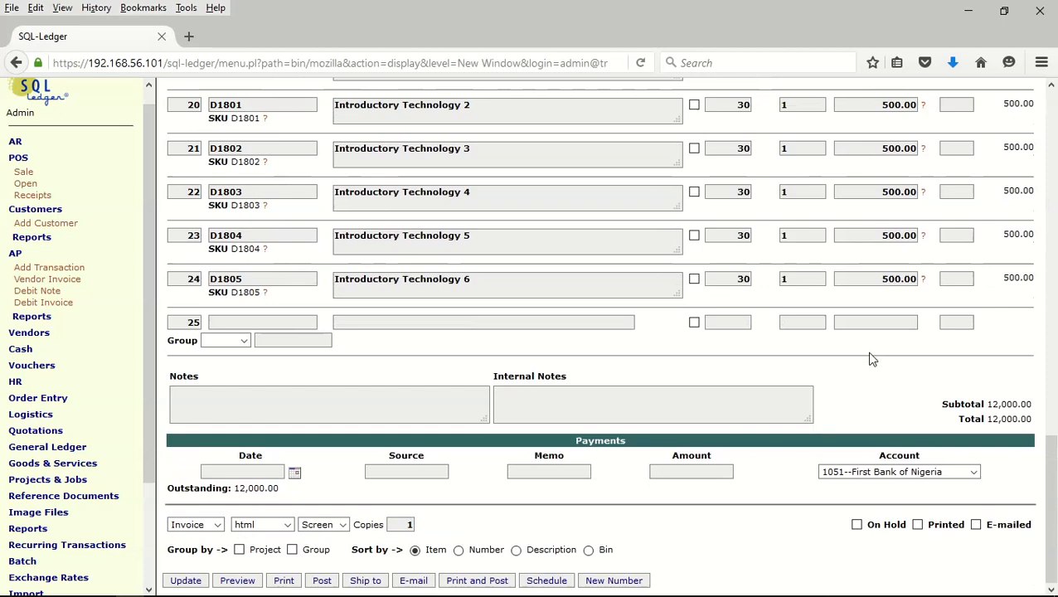
scroll(857, 321, up, 19)
scroll(858, 326, up, 5)
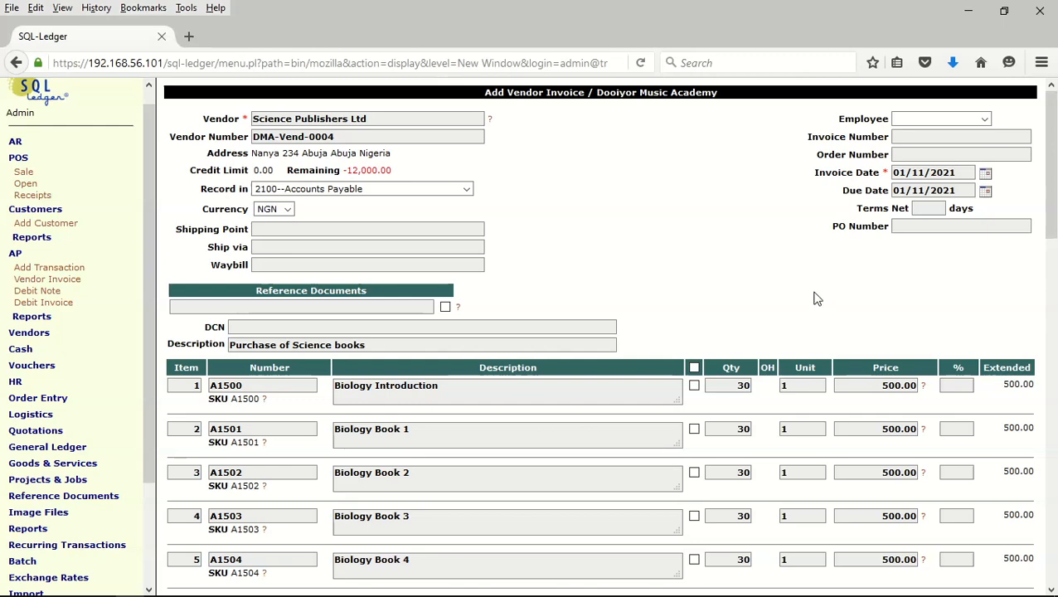
scroll(797, 273, down, 9)
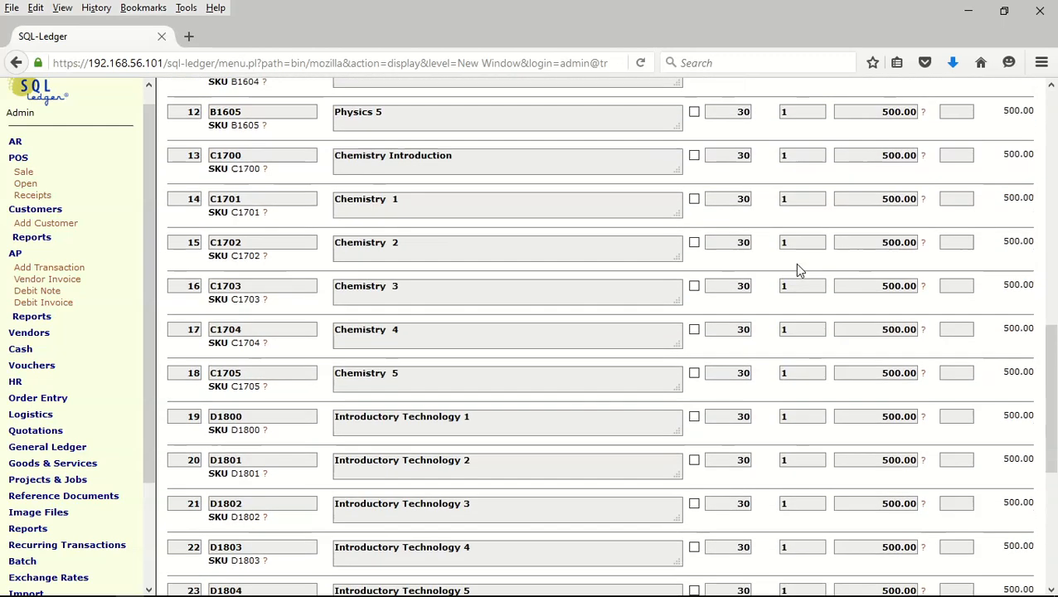
scroll(797, 270, down, 3)
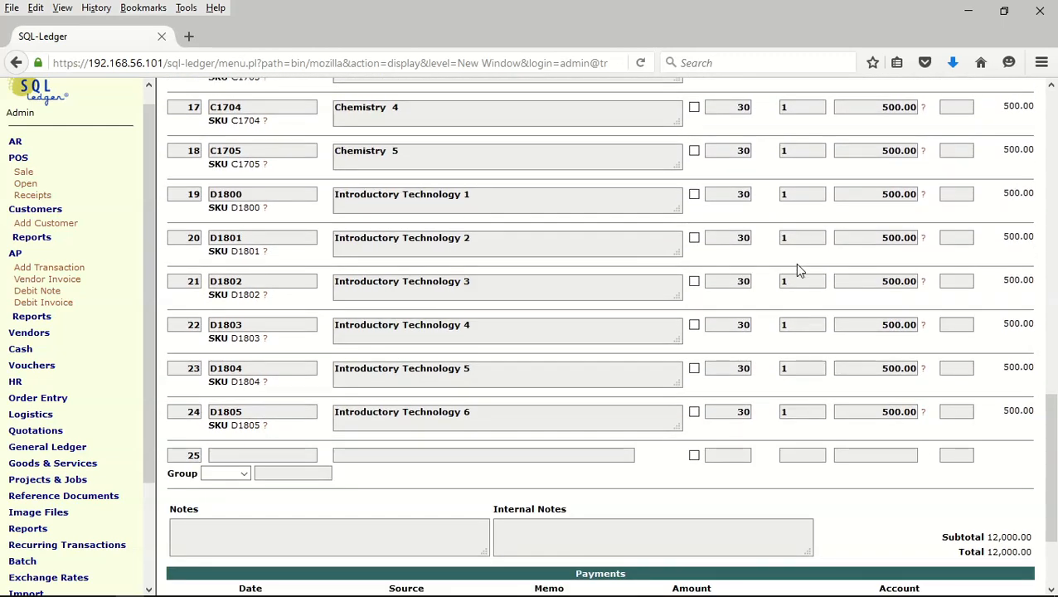
- Check the remaining lines of the Science Publishers Ltd invoice and post it
scroll(797, 267, down, 3)
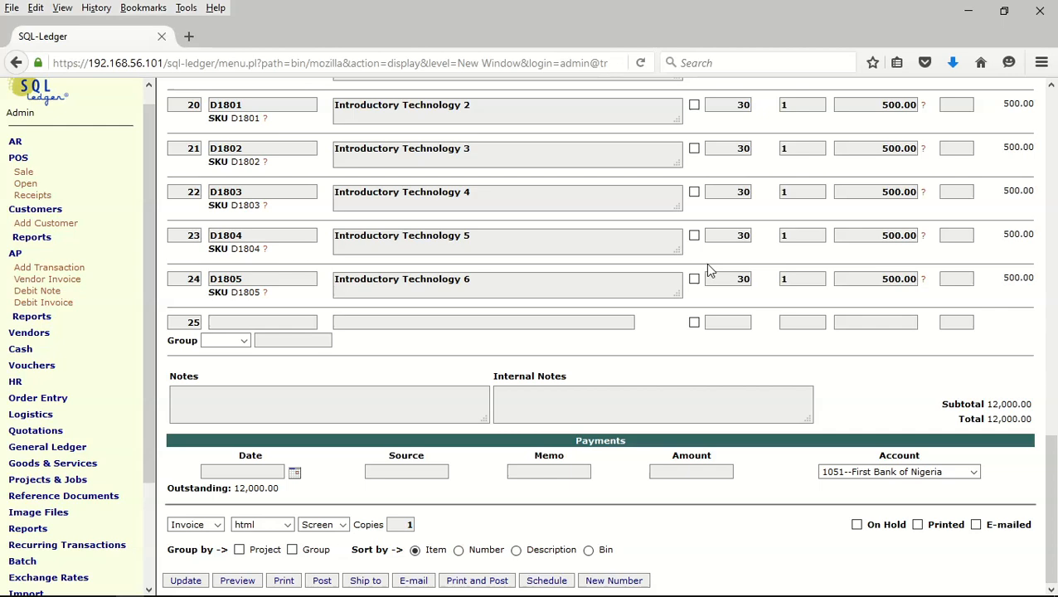
scroll(709, 270, up, 8)
scroll(709, 268, down, 7)
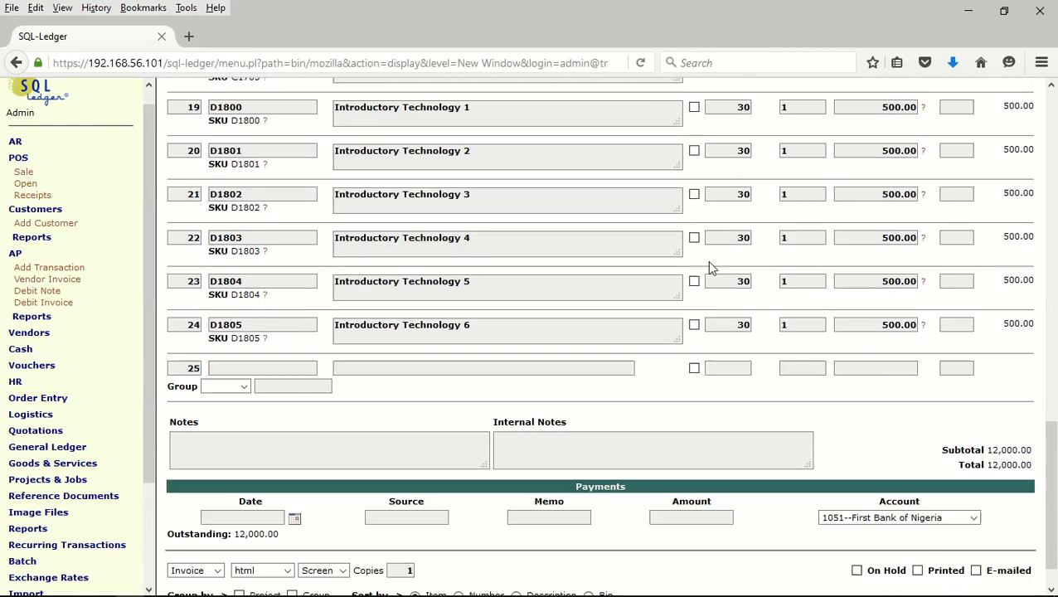
scroll(709, 267, down, 1)
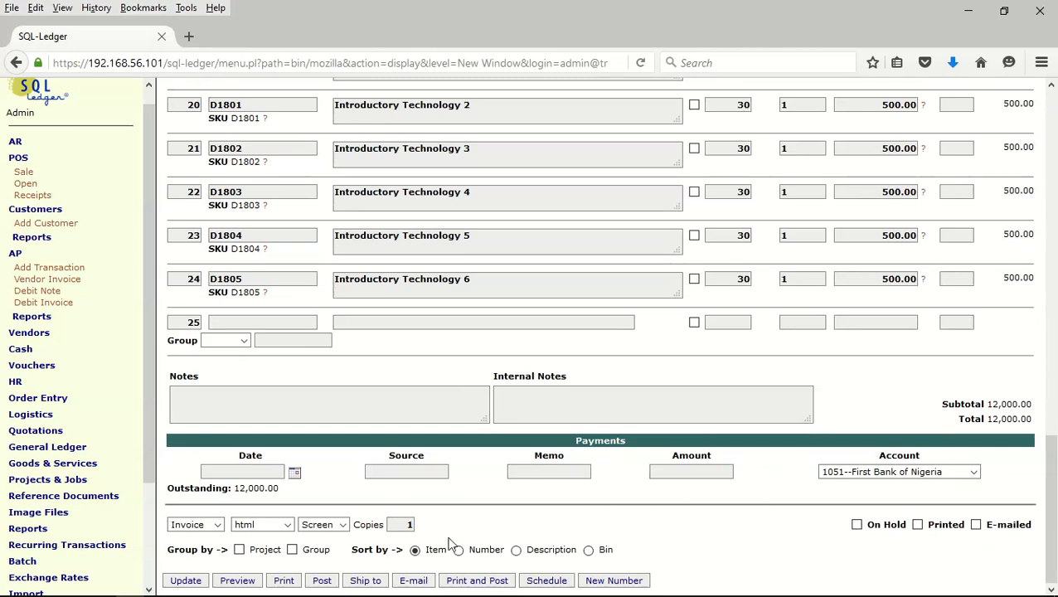
click(330, 582)
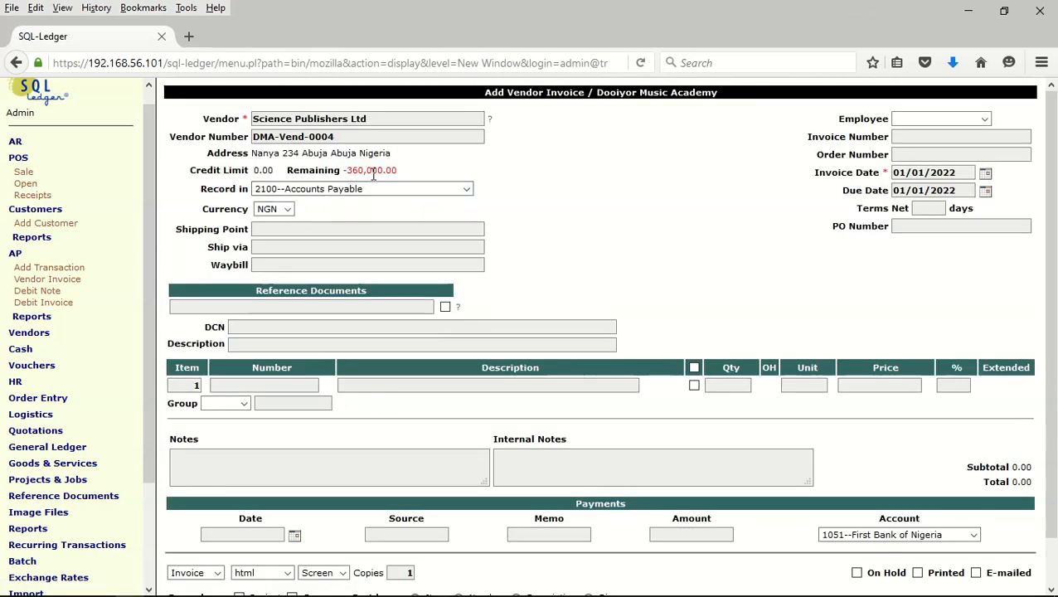
- List all vendors with the % wildcard and choose Big Brother Publishers for the new vendor invoice
click(469, 188)
click(469, 188)
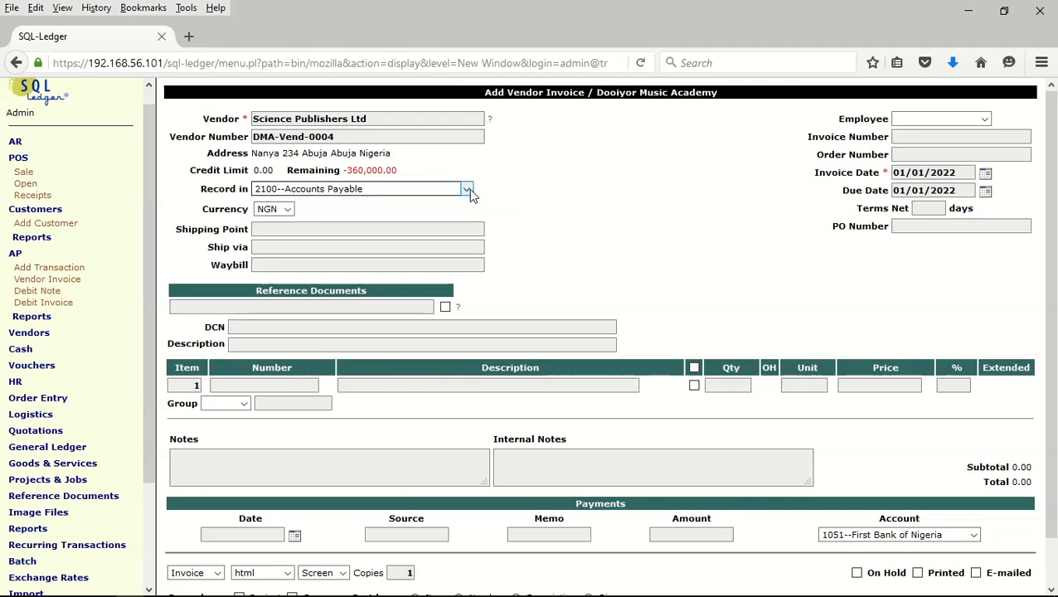
triple_click(411, 120)
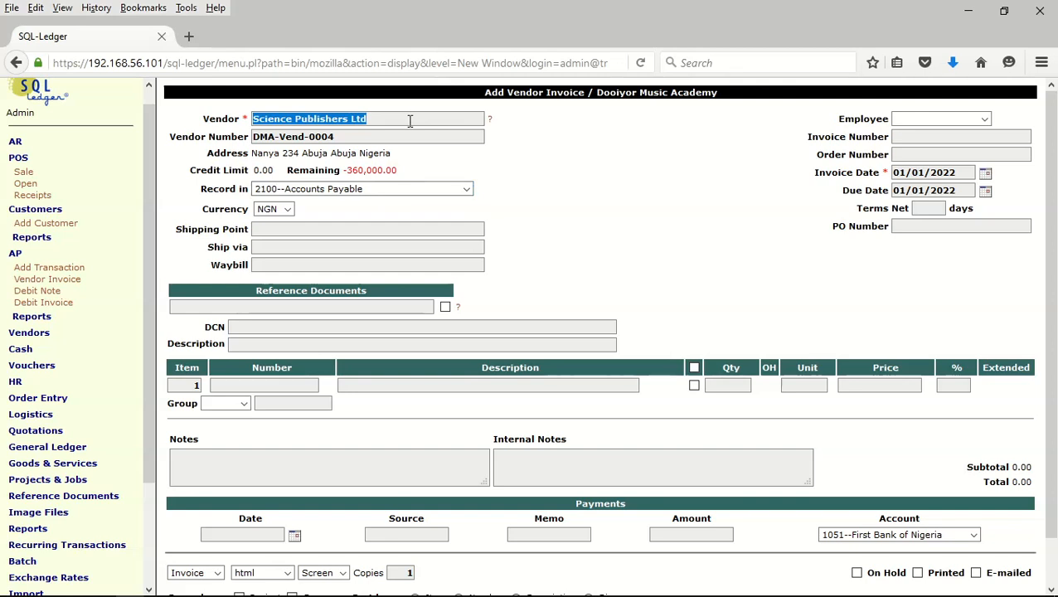
text(%)
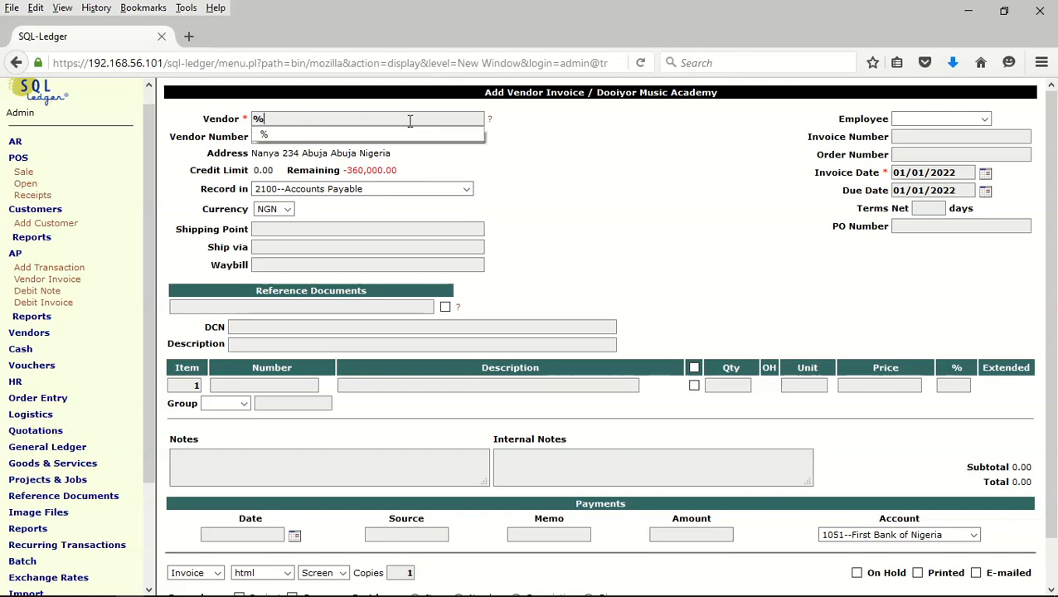
key(Return)
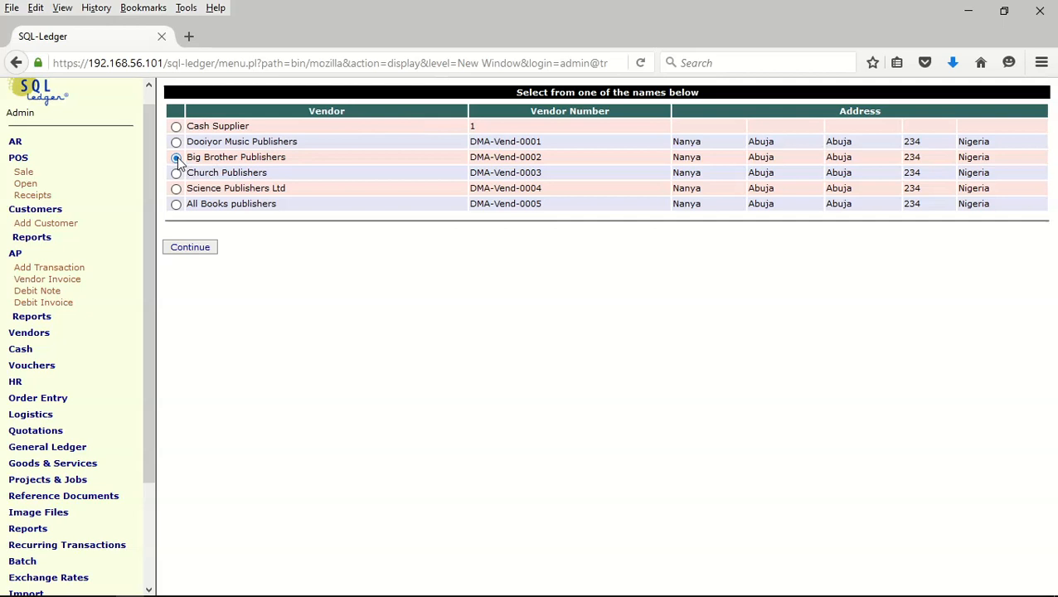
click(198, 250)
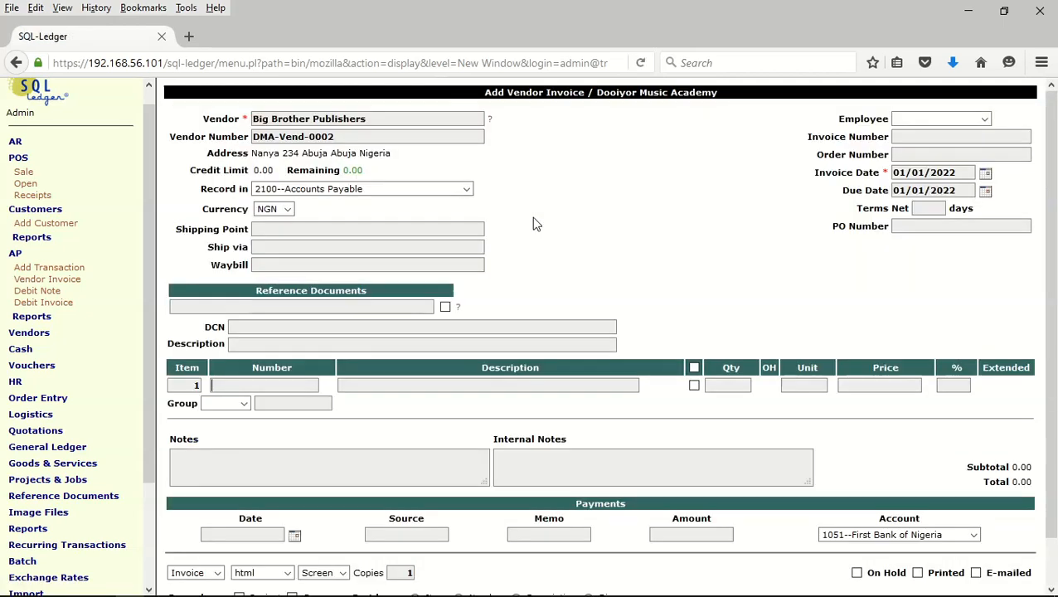
- Set the invoice description to "Purchase of Exercise books books", adapting the earlier "Purchase of Science books" entry
scroll(476, 384, down, 1)
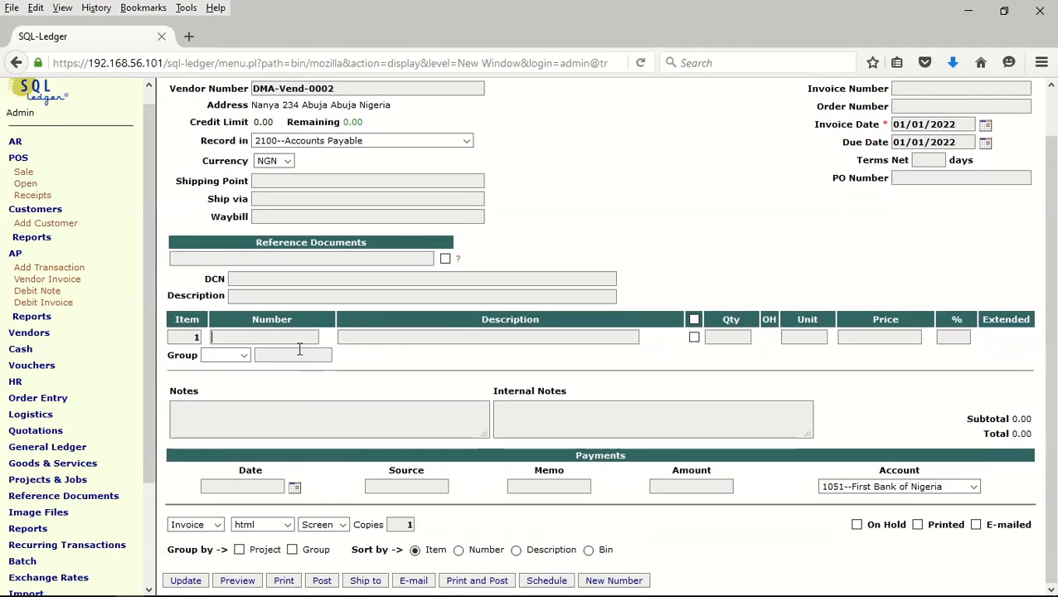
click(272, 297)
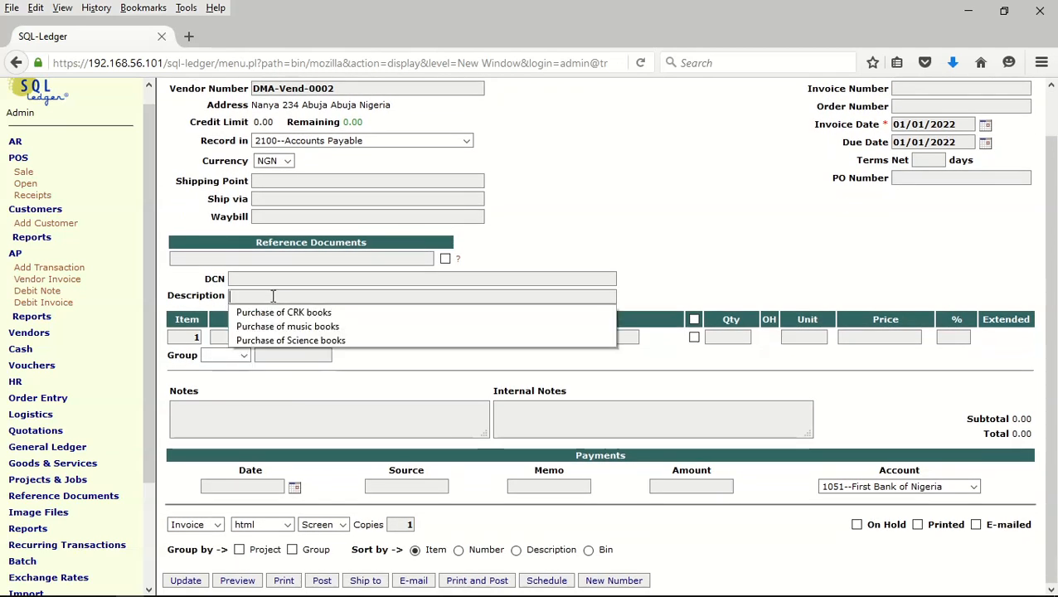
click(286, 340)
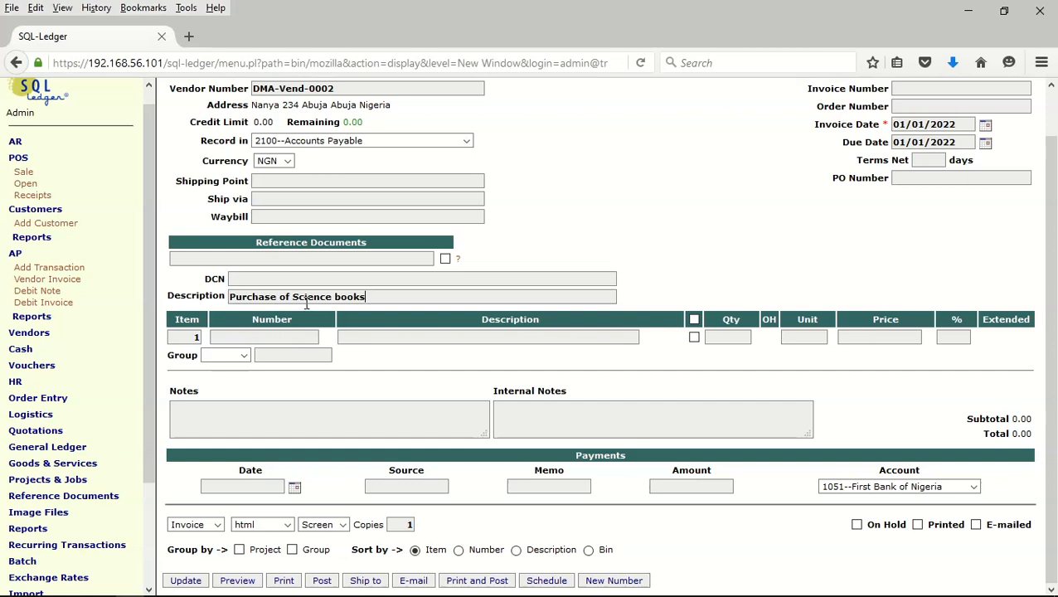
double_click(316, 301)
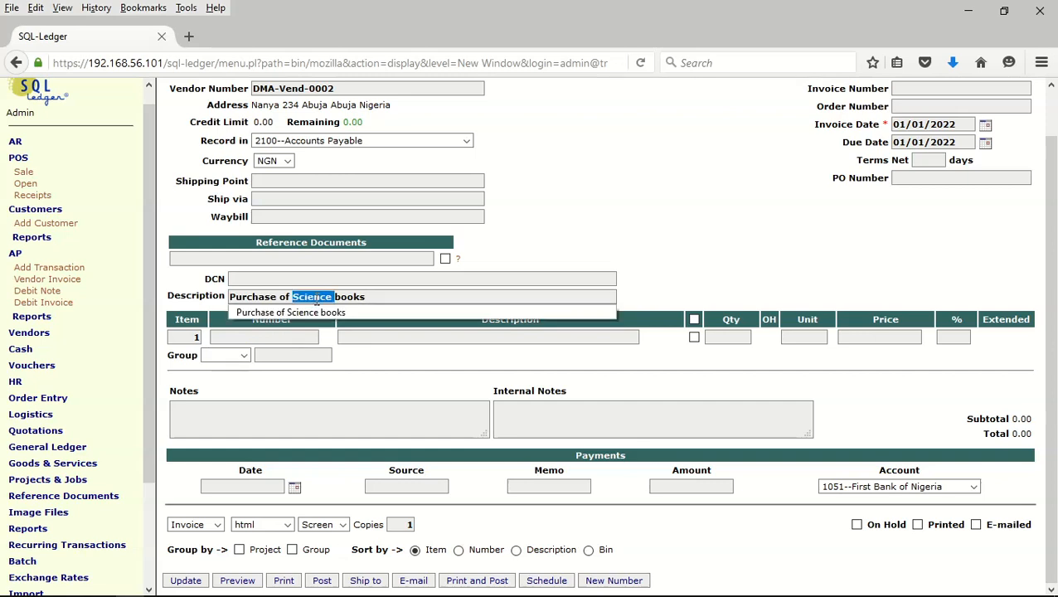
text(Exe)
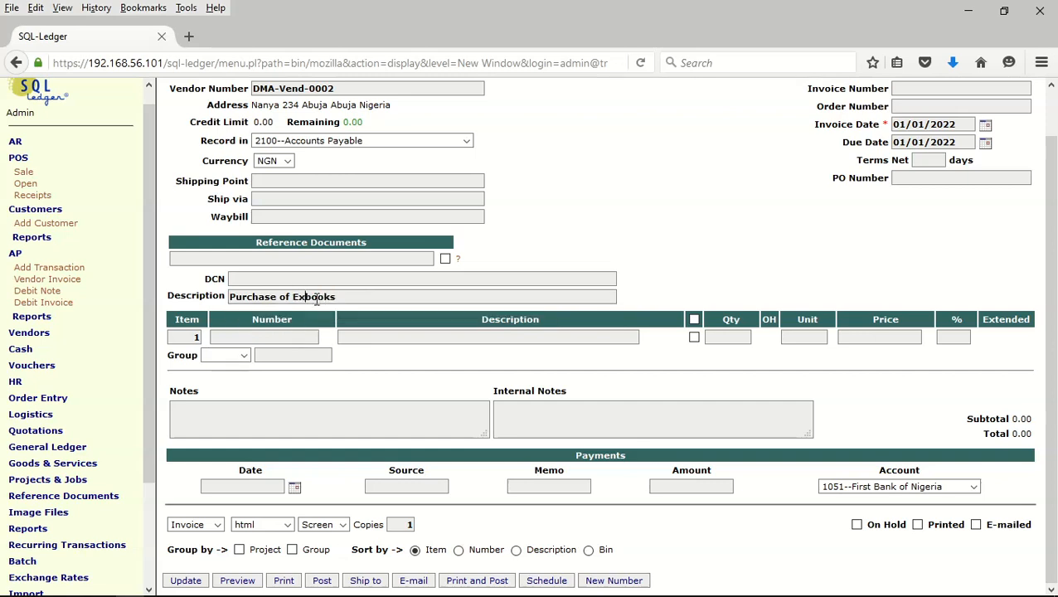
text(rcise books)
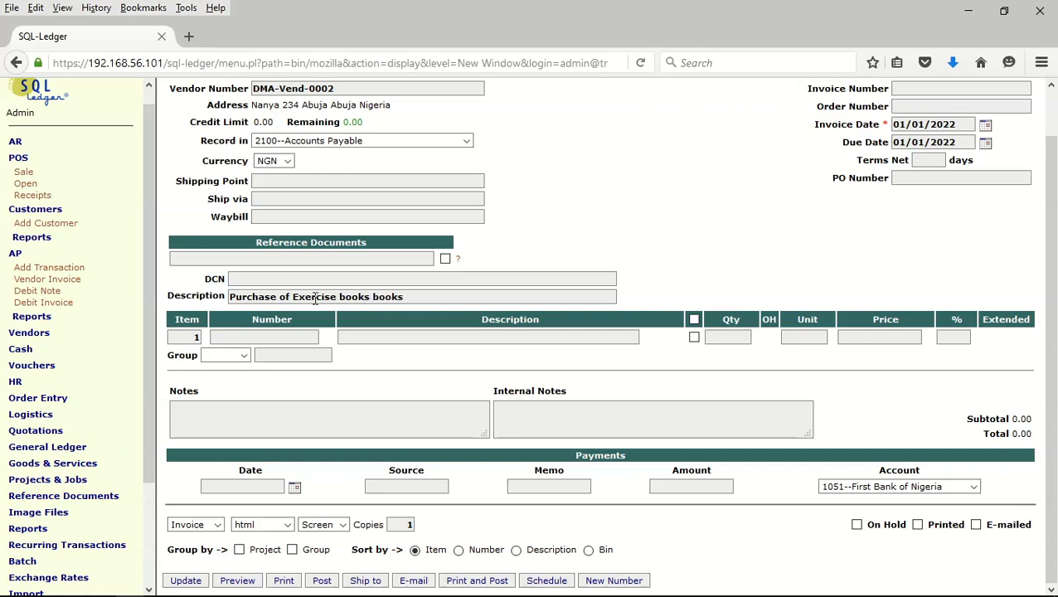
- List all items with the % wildcard and select the six School Exercise Books 80 leaves, J2200 to J2205
click(274, 337)
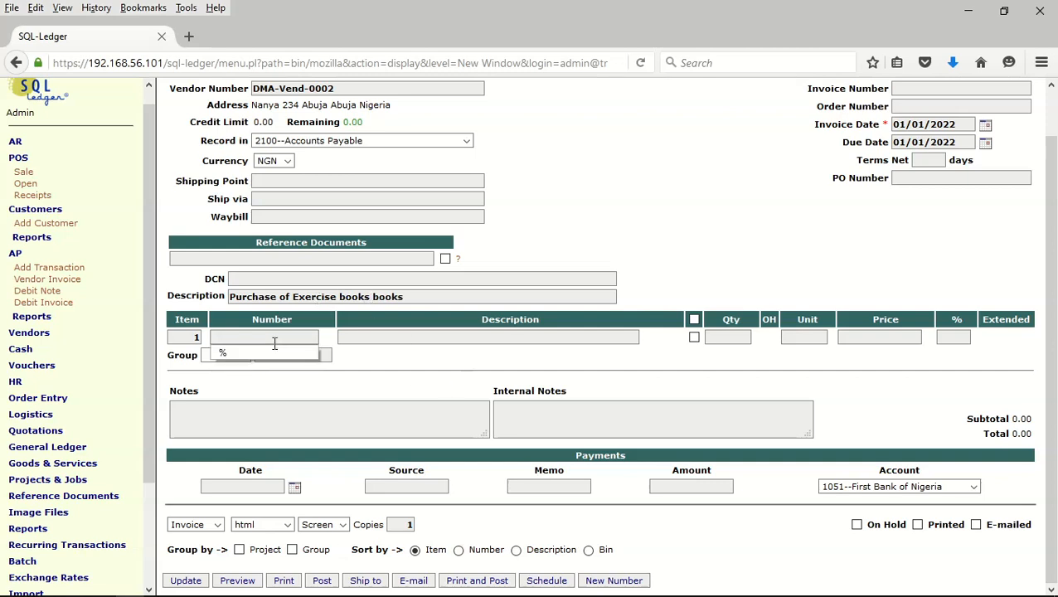
click(260, 354)
key(Return)
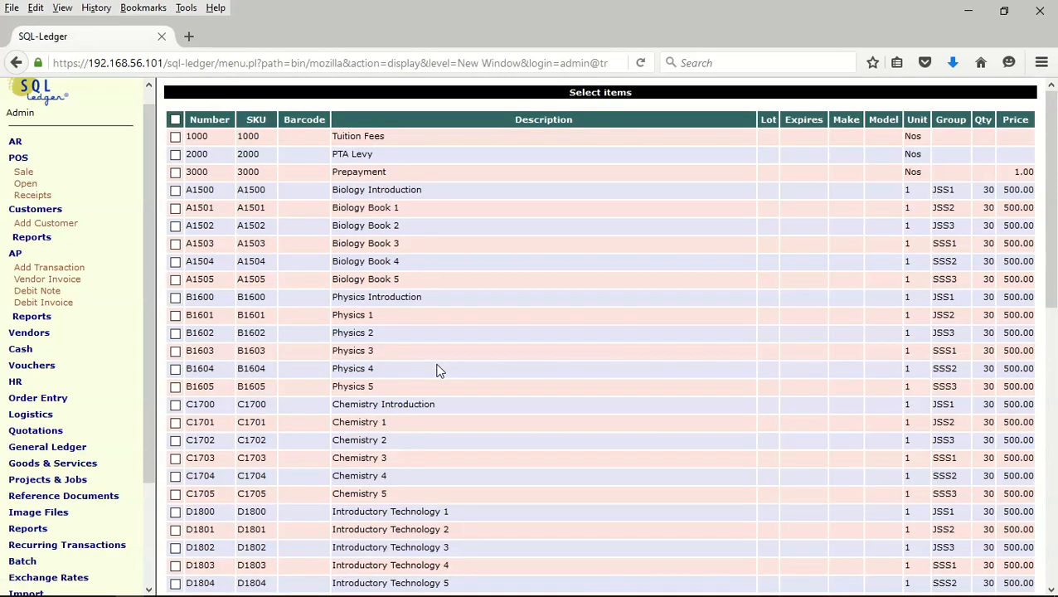
scroll(438, 371, down, 12)
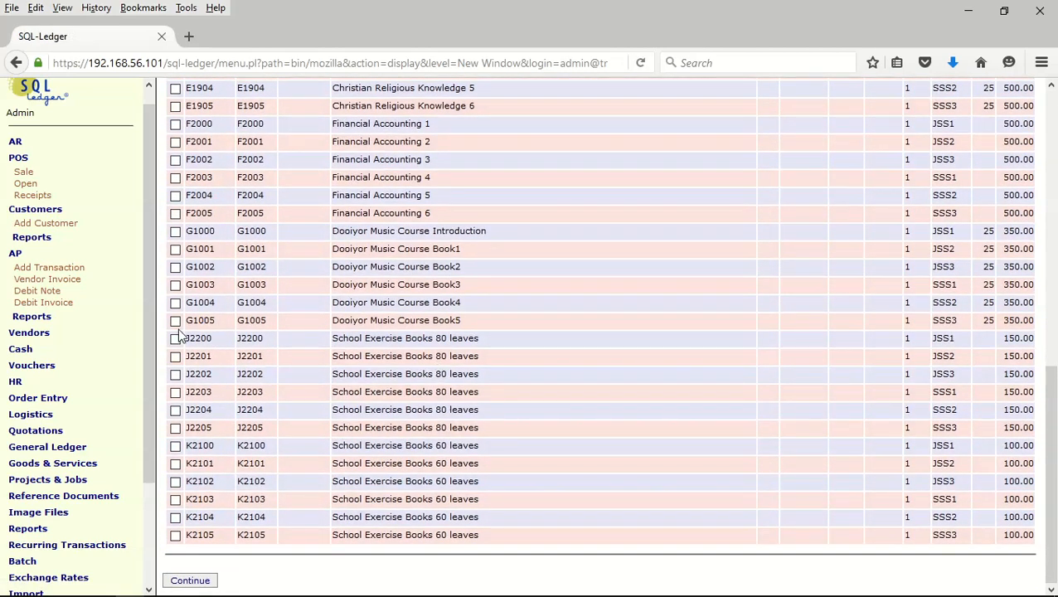
click(175, 339)
click(175, 356)
click(174, 374)
click(175, 393)
click(175, 410)
click(175, 428)
- Select the six School Exercise Books 60 leaves, K2100 to K2105, and add all the selected items to the invoice
click(175, 446)
click(175, 463)
click(175, 482)
click(175, 499)
click(175, 518)
click(175, 535)
scroll(338, 445, up, 2)
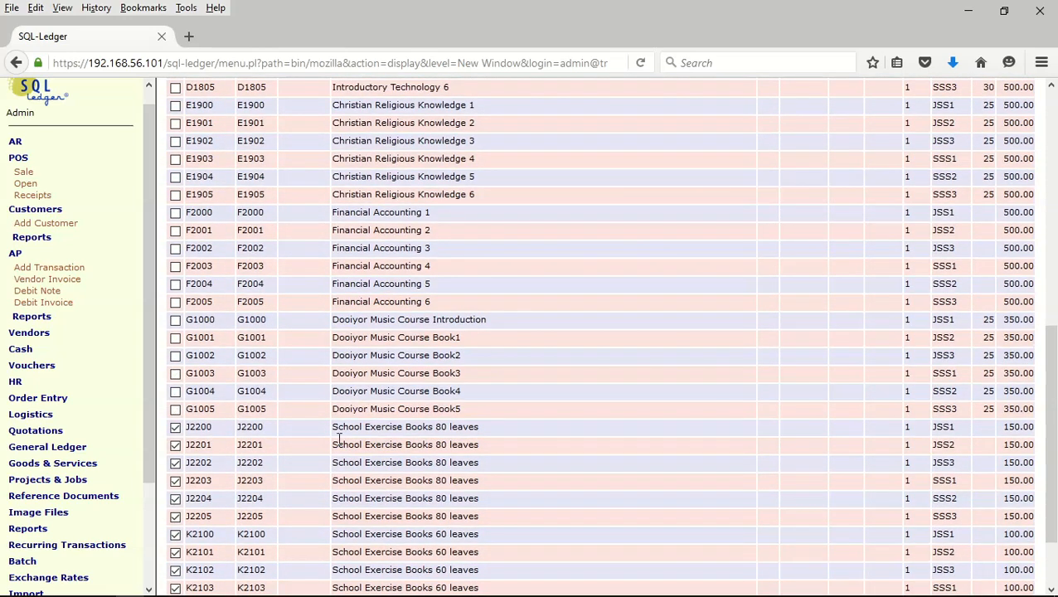
scroll(339, 440, down, 2)
click(206, 582)
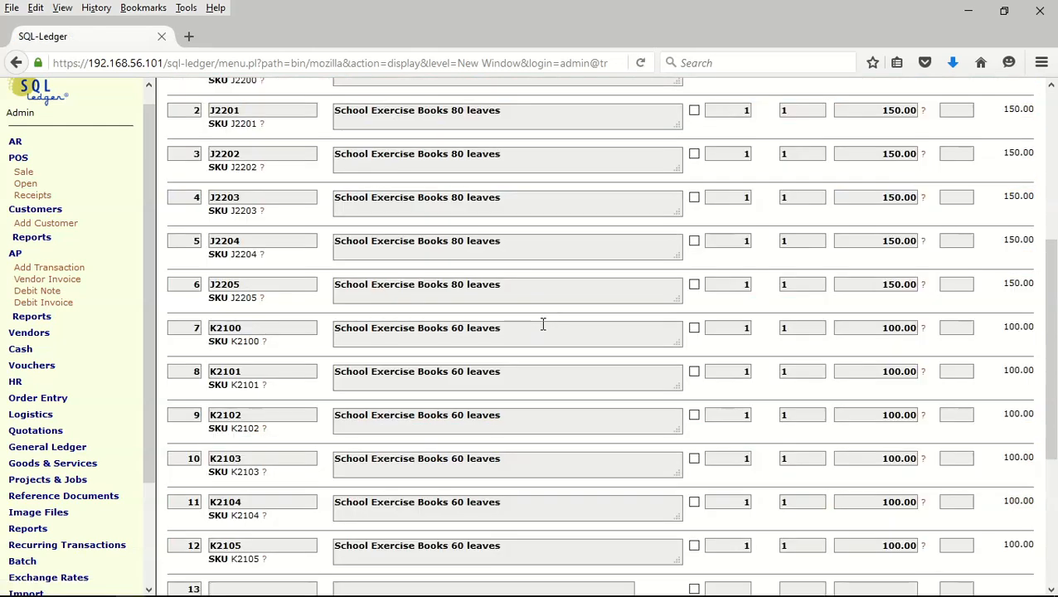
- Set the quantity to 1000 on the six School Exercise Books 80 leaves lines, J2200 to J2205
scroll(543, 325, up, 7)
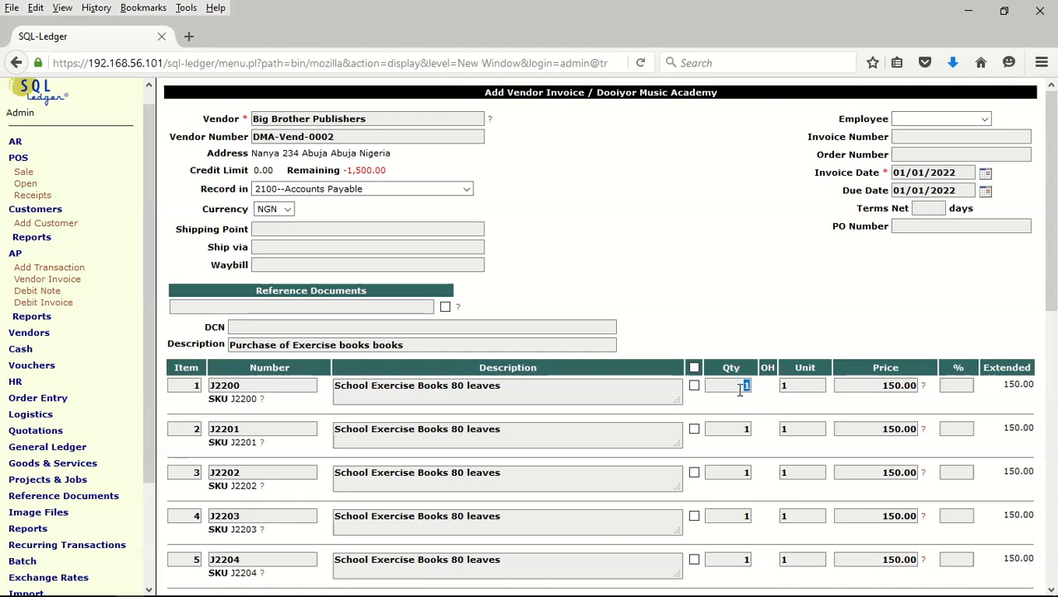
text(000)
double_click(734, 389)
key(ctrl+c)
double_click(744, 428)
key(ctrl+v)
key(ctrl+v)
key(ctrl+v)
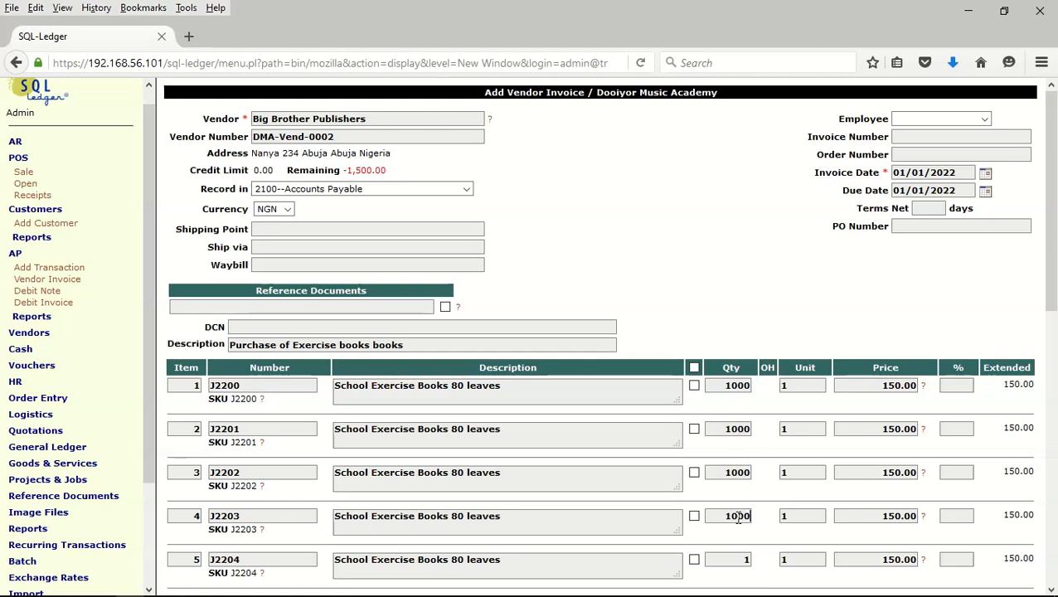
key(ctrl+v)
scroll(722, 275, down, 5)
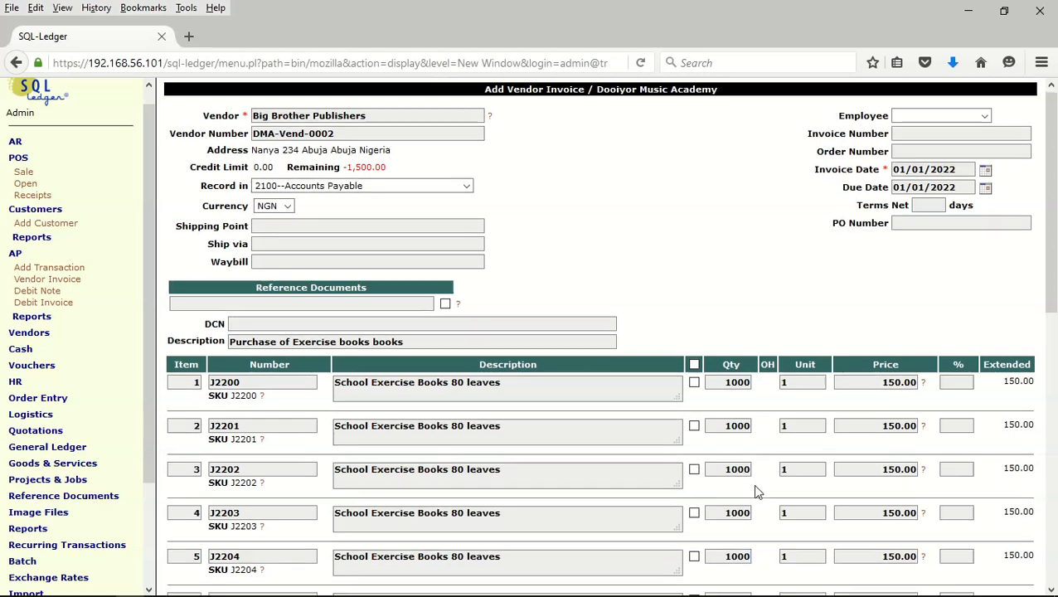
key(ctrl+v)
- Set the quantity to 1000 on the six School Exercise Books 60 leaves lines, K2100 to K2105
key(ctrl+v)
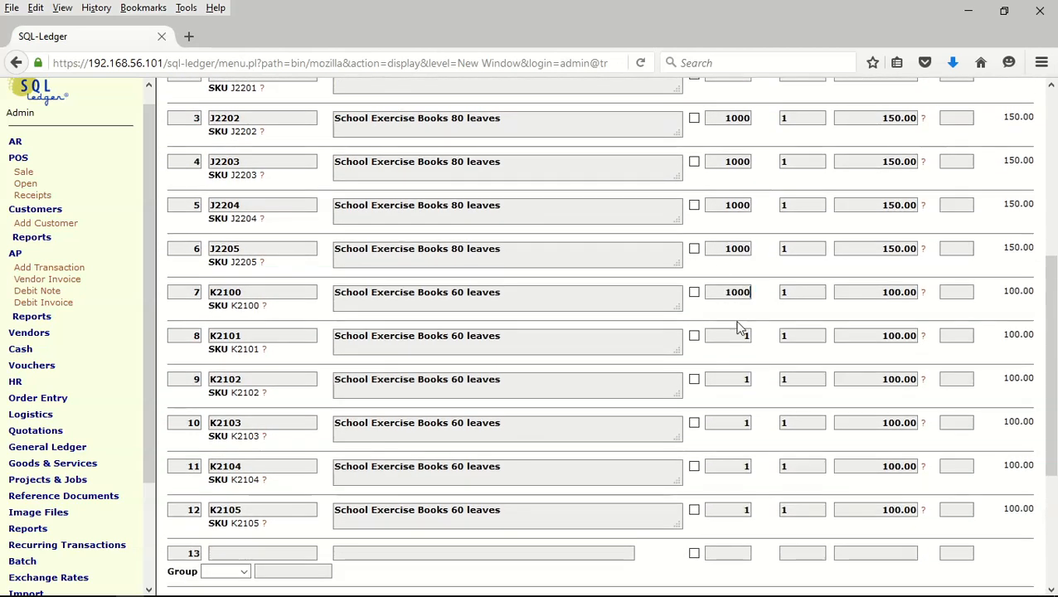
key(ctrl+v)
double_click(738, 379)
key(ctrl+v)
key(ctrl+v)
key(ctrl+v)
double_click(745, 510)
key(ctrl+v)
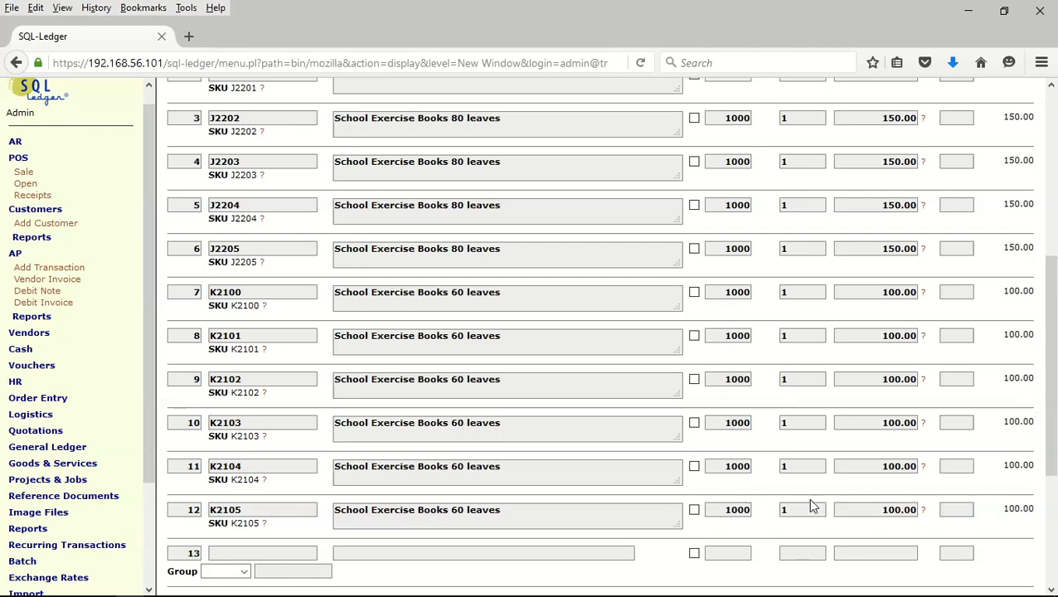
- Check the line quantities and update the Big Brother Publishers invoice to recalculate its amounts
scroll(810, 499, down, 5)
scroll(772, 407, up, 12)
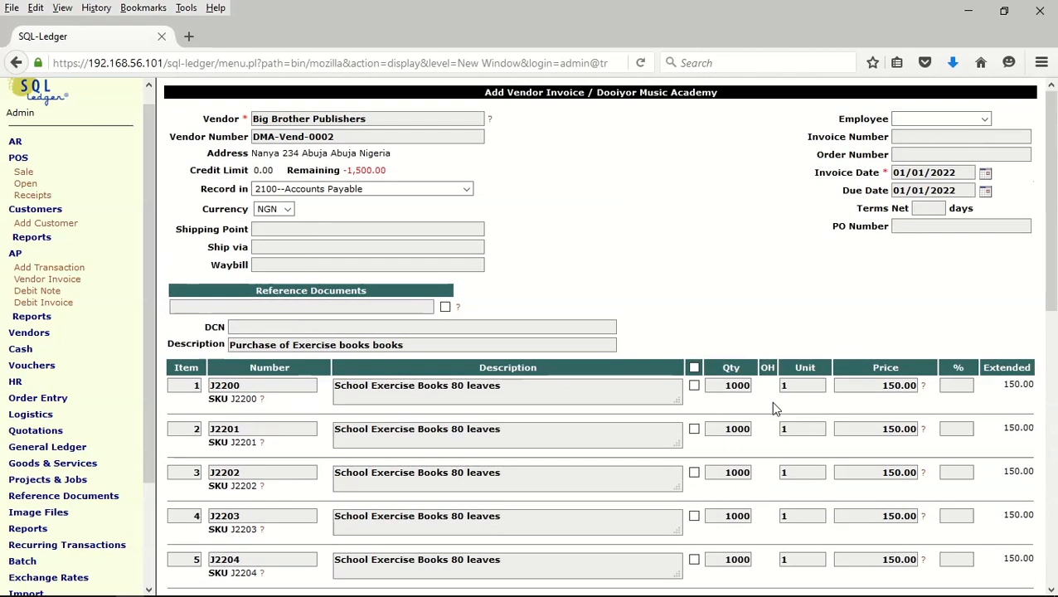
scroll(746, 411, down, 6)
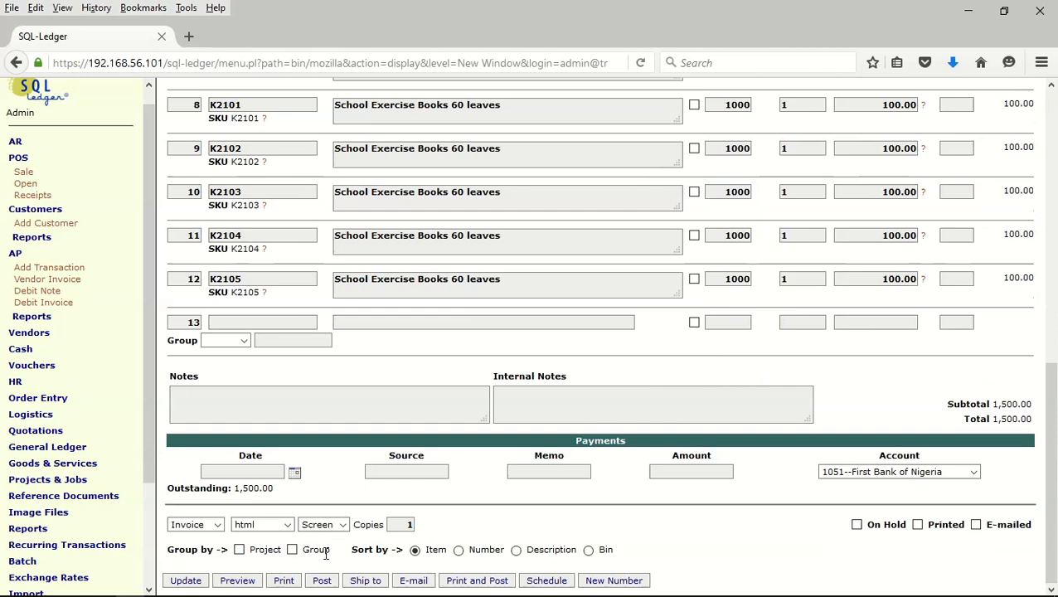
click(188, 580)
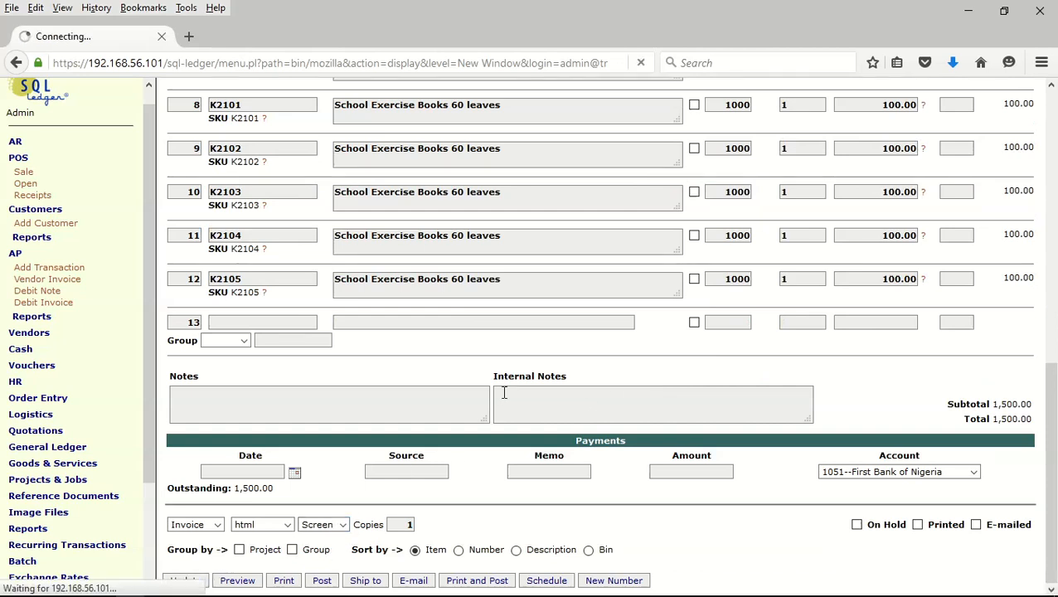
scroll(718, 280, up, 3)
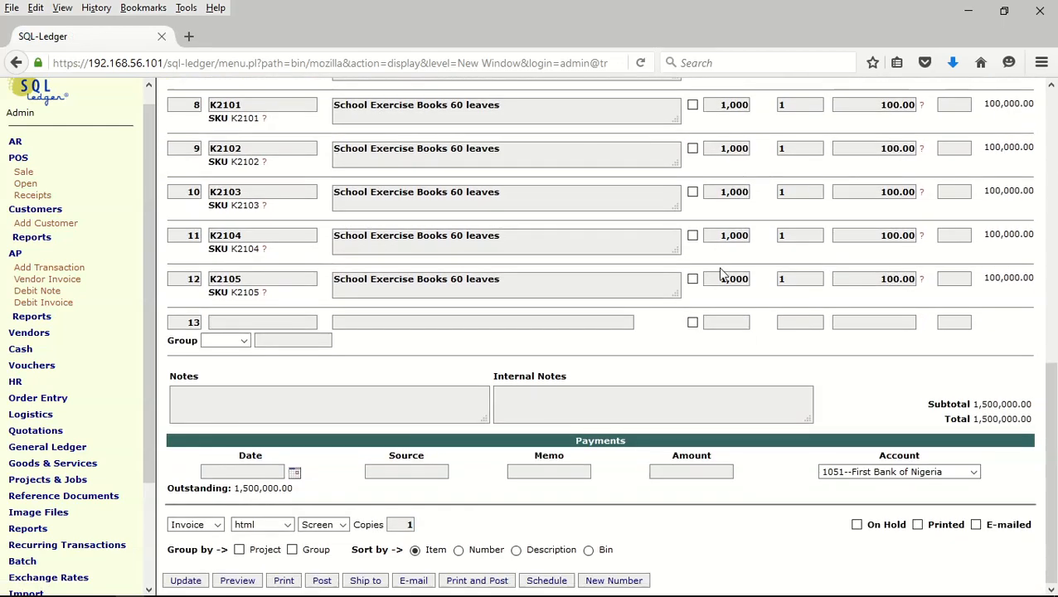
scroll(720, 274, up, 7)
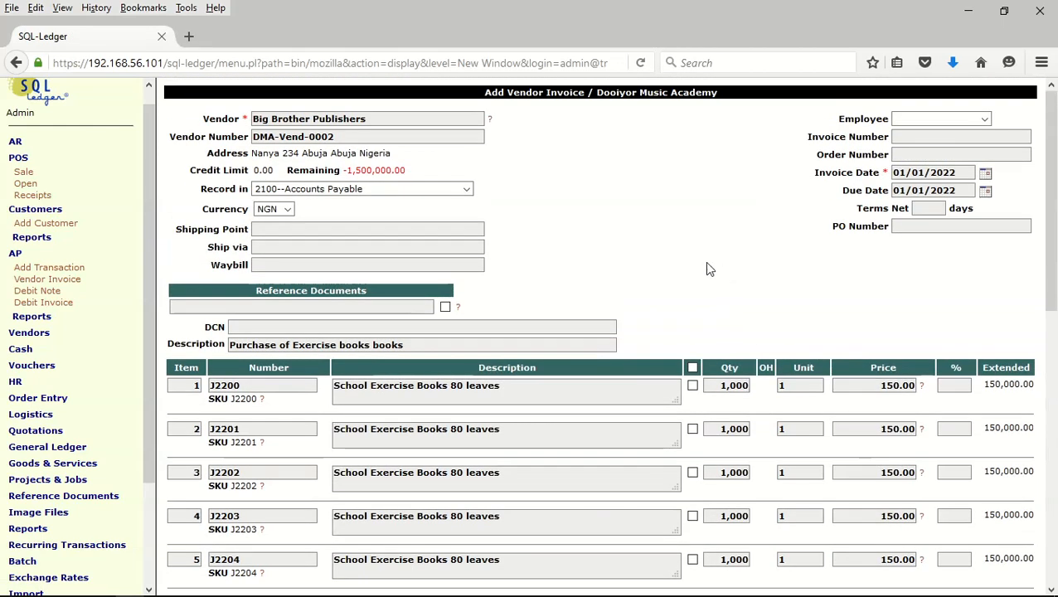
- Set the invoice date of the Big Brother Publishers invoice to 1 November 2021
drag(1050, 160, 1055, 417)
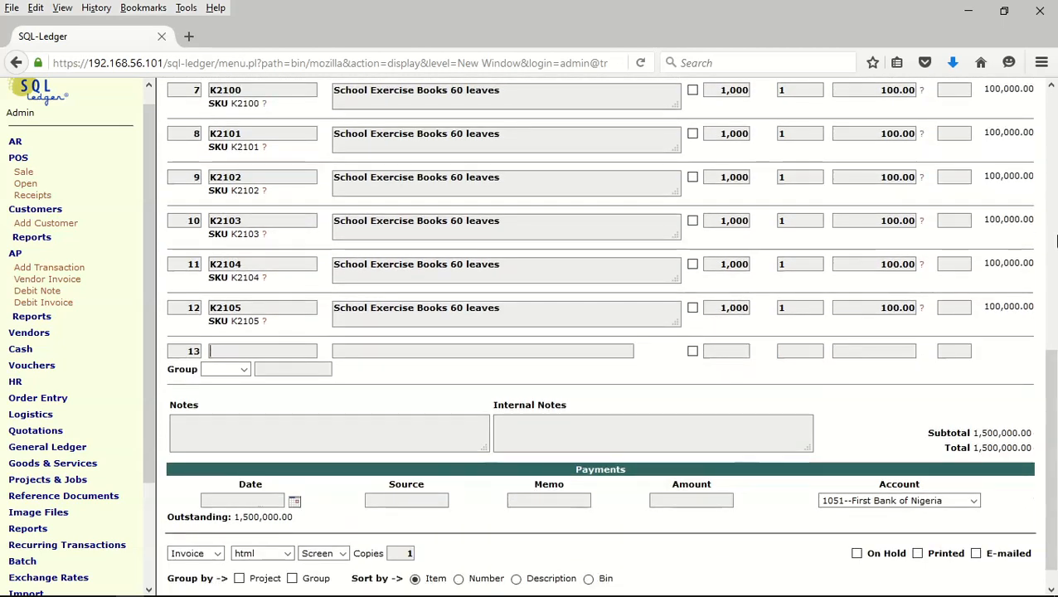
drag(1055, 344, 1021, 90)
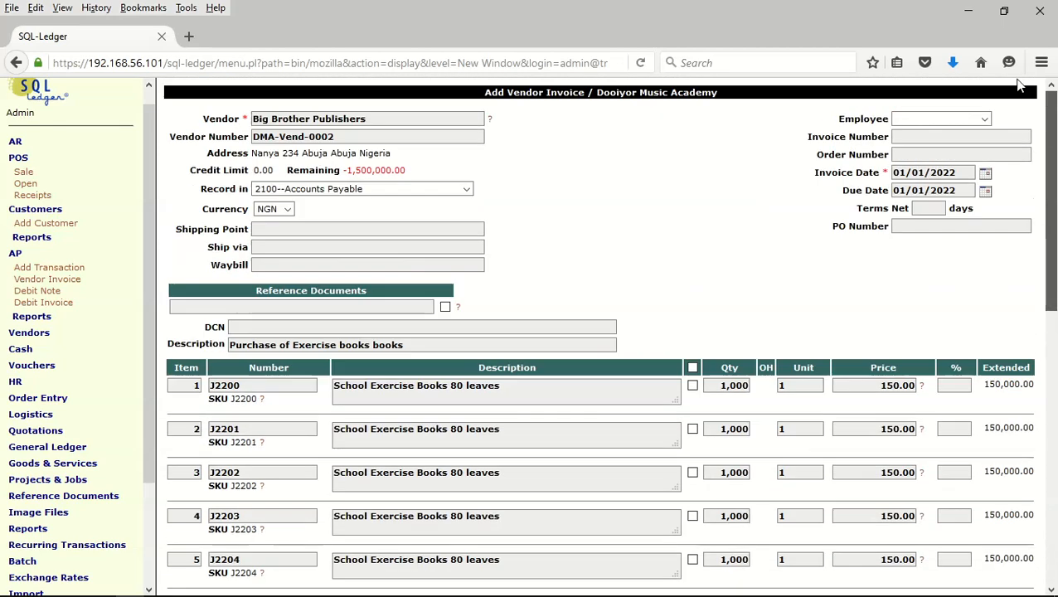
click(986, 175)
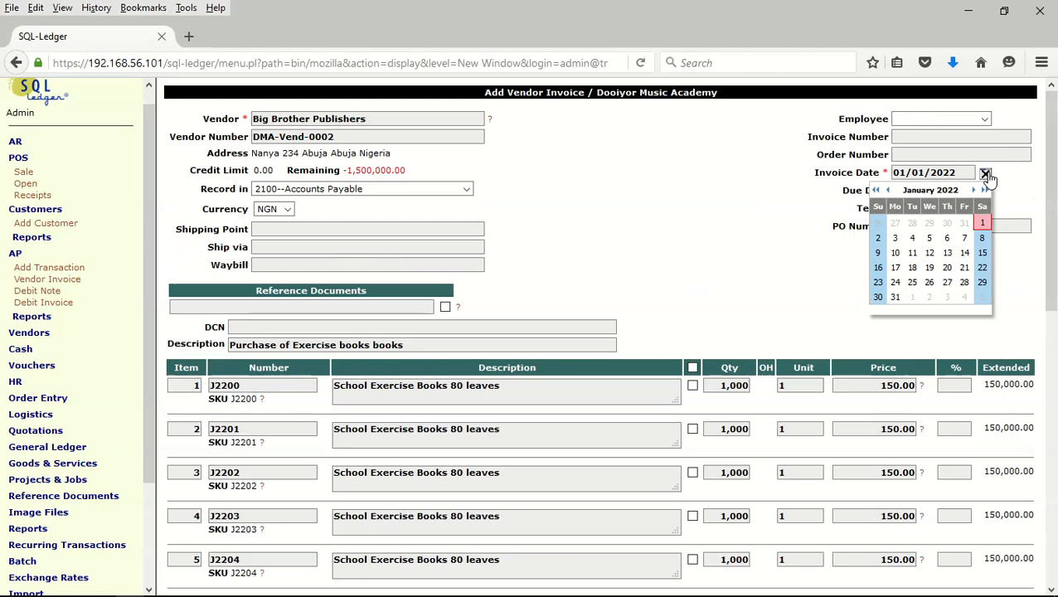
click(889, 191)
click(887, 191)
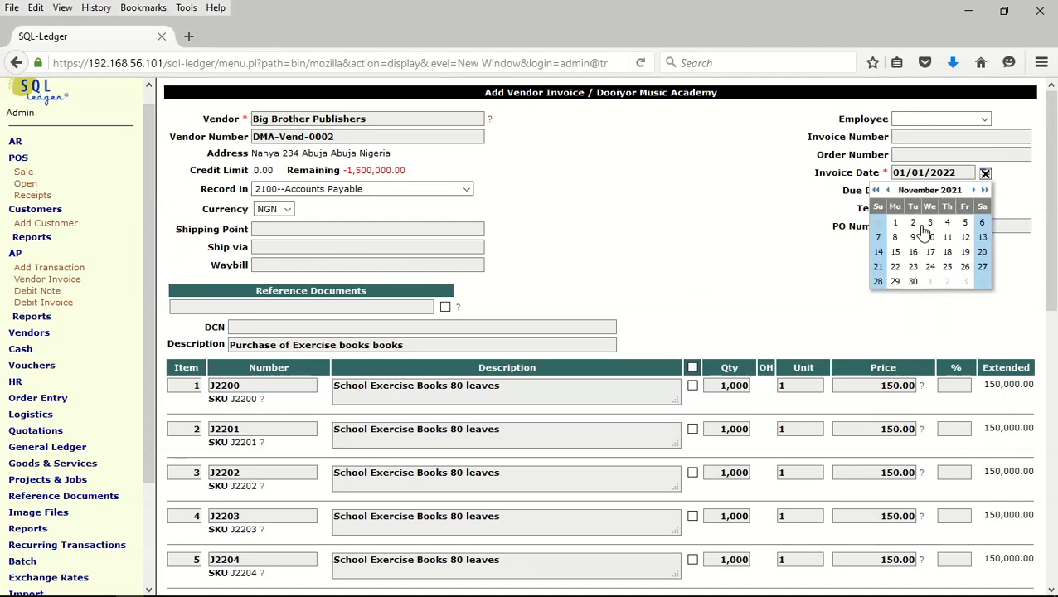
click(896, 224)
scroll(940, 261, down, 10)
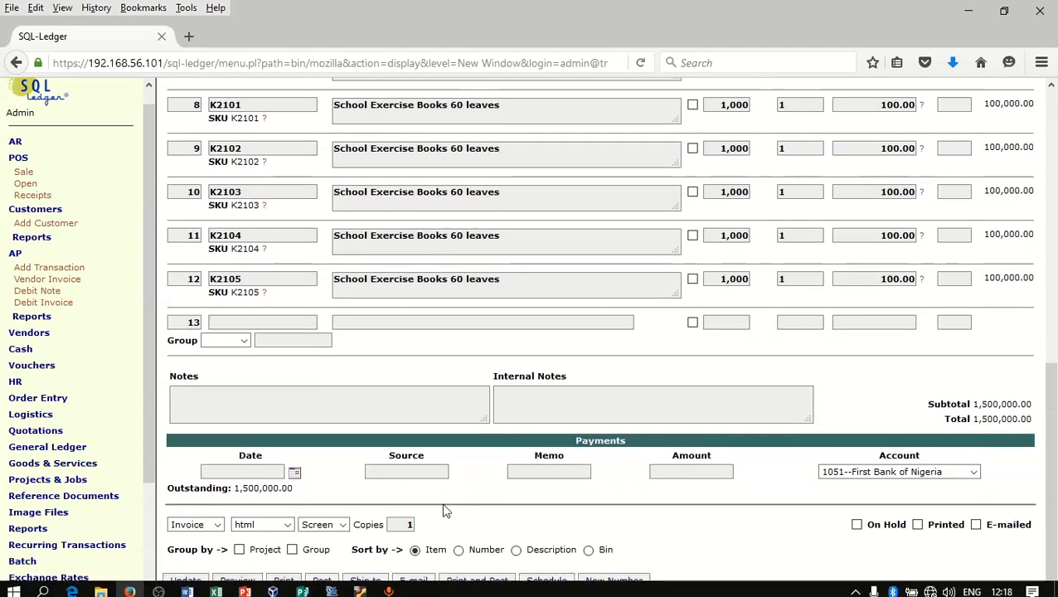
- Post the Big Brother Publishers invoice for the exercise books
click(322, 581)
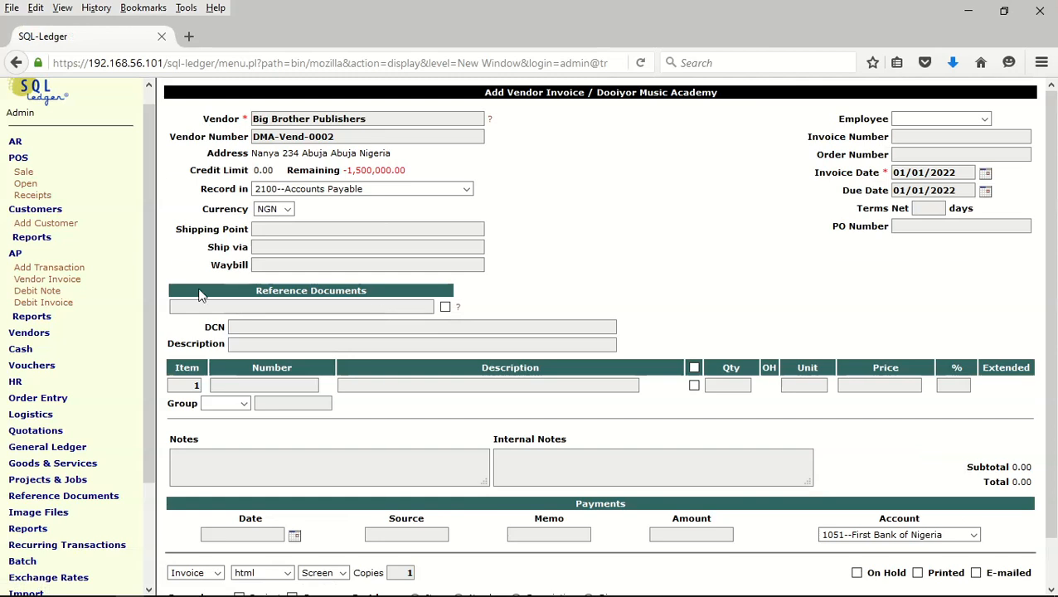
- Run the Goods & Services parts report for items on hand and review the quantities
drag(147, 288, 139, 421)
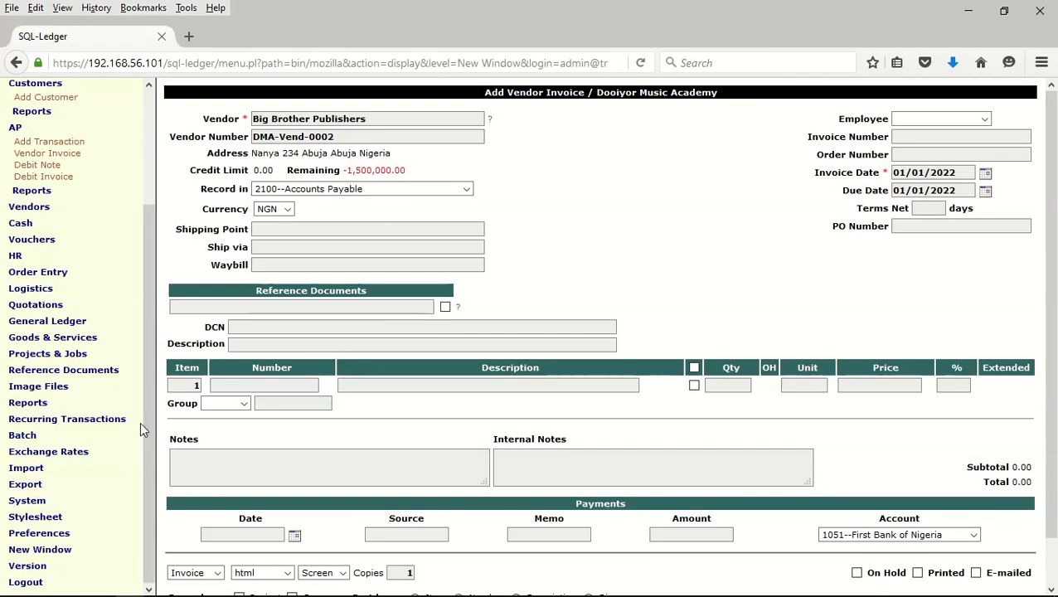
click(49, 341)
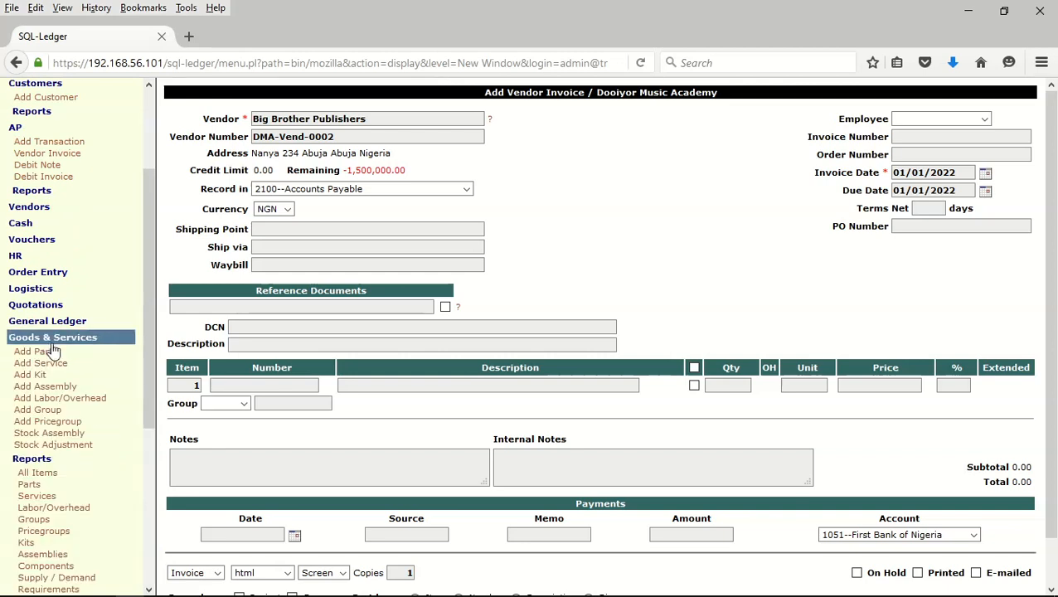
click(38, 476)
click(30, 485)
click(316, 243)
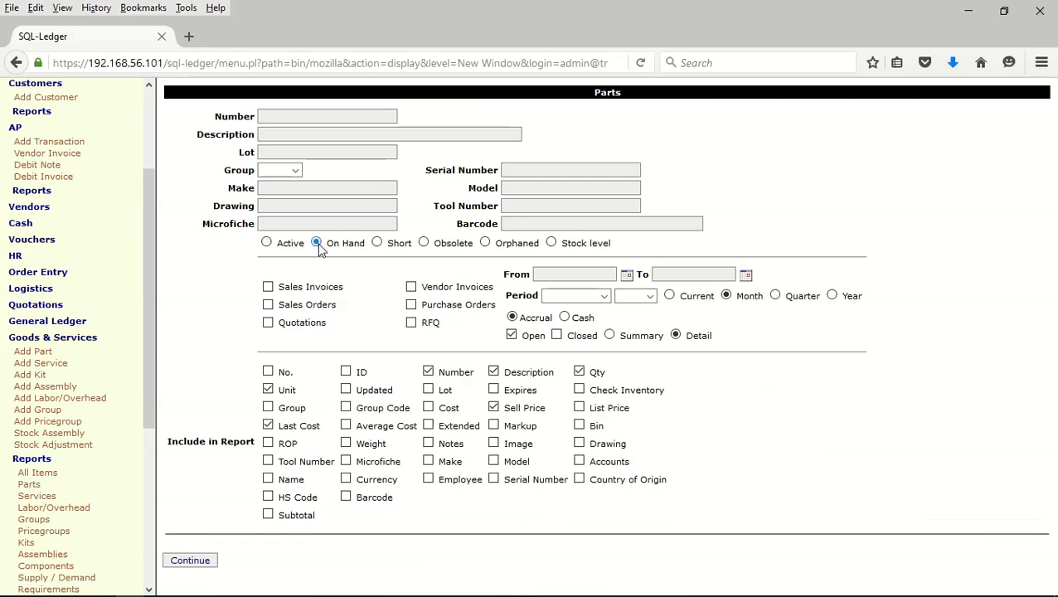
click(189, 562)
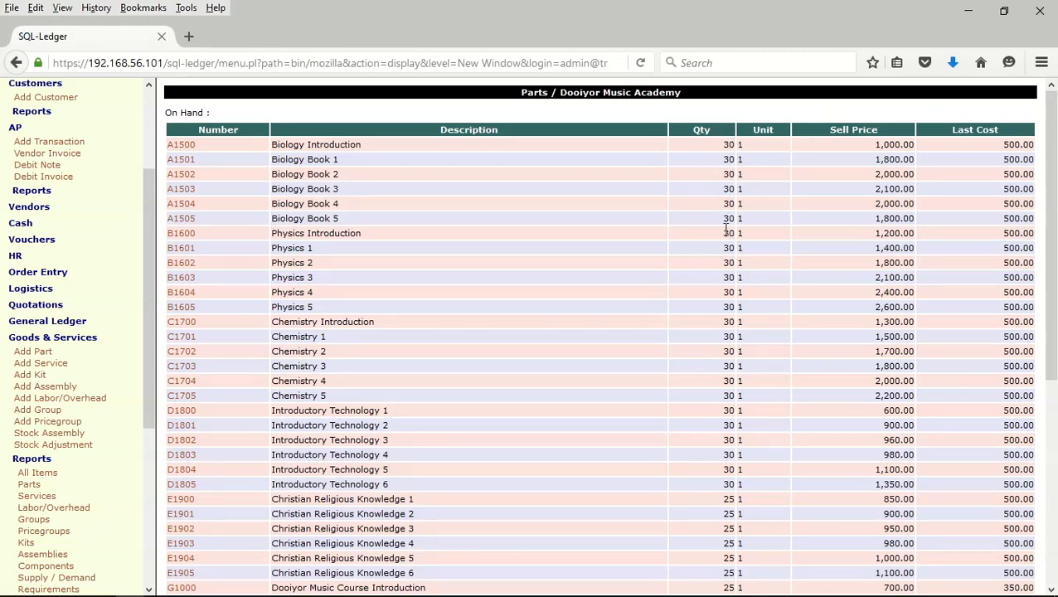
scroll(726, 229, down, 2)
scroll(726, 228, down, 2)
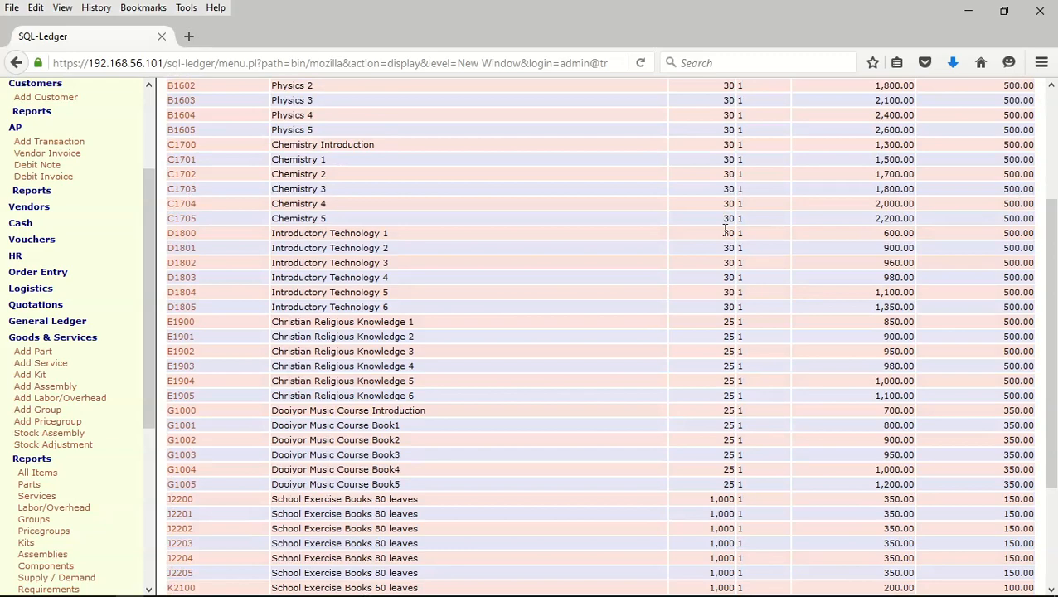
scroll(726, 229, down, 3)
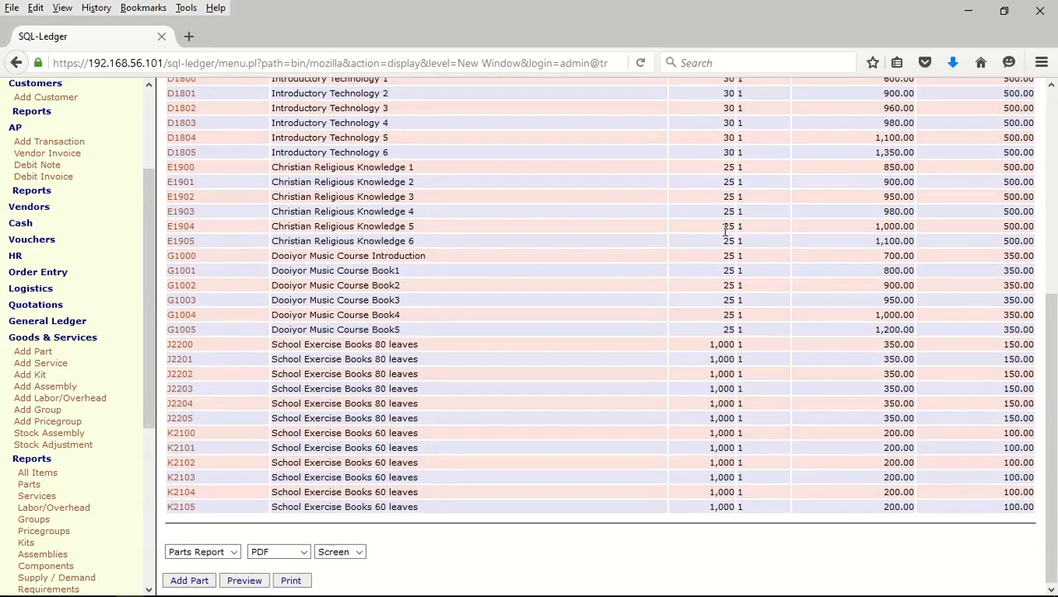
scroll(726, 229, up, 7)
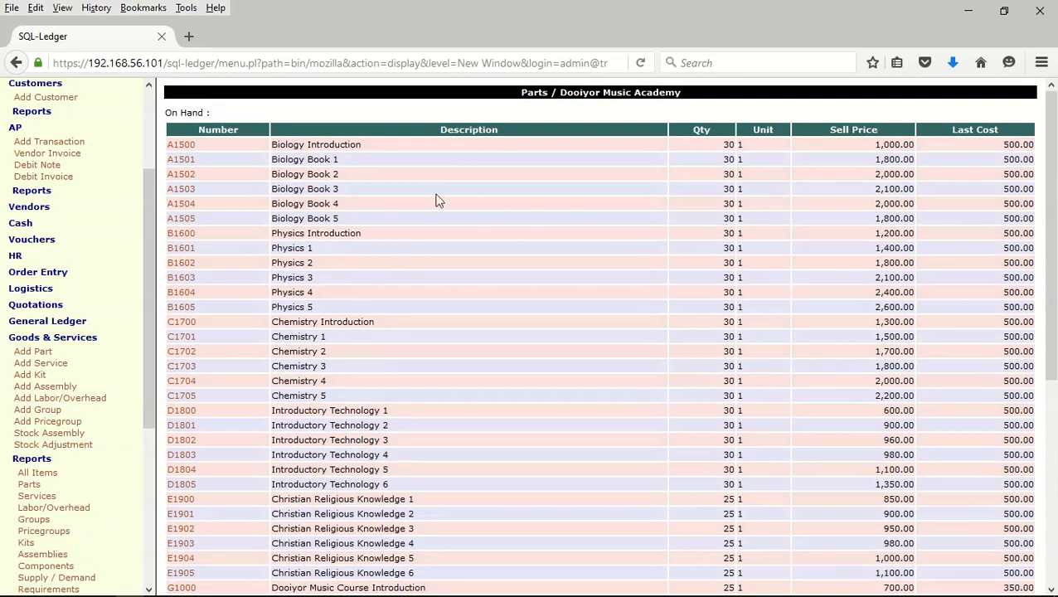
- Rerun the parts report for active items and check which books still have no quantity
click(16, 62)
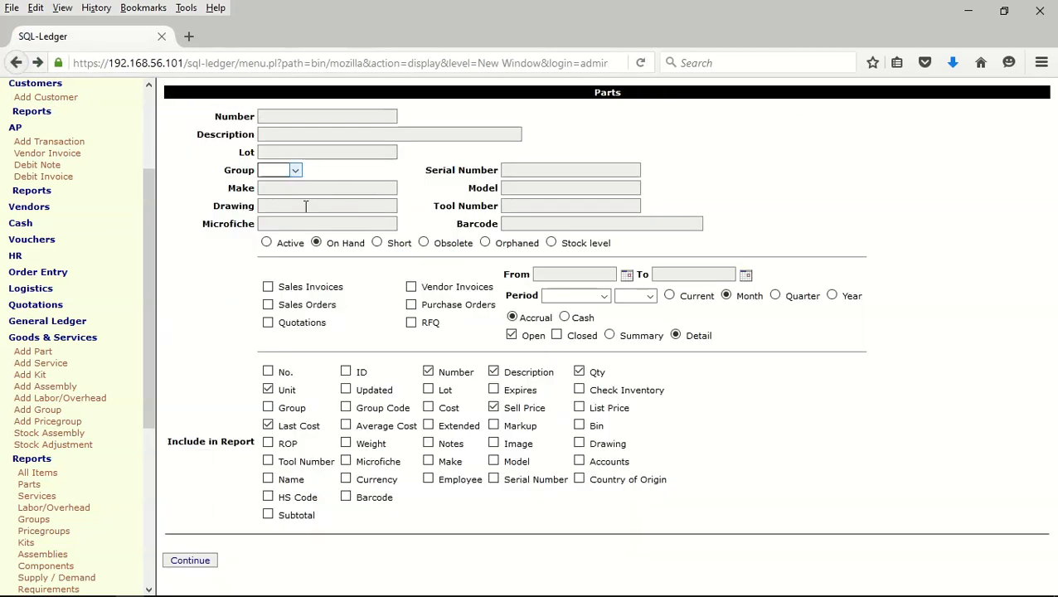
click(266, 243)
click(196, 565)
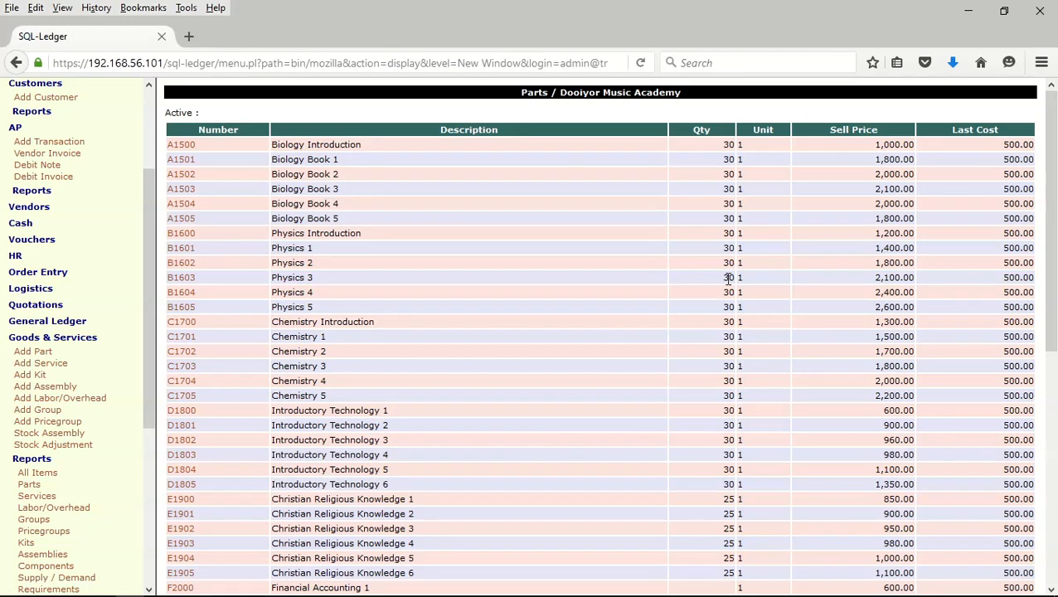
scroll(729, 278, down, 5)
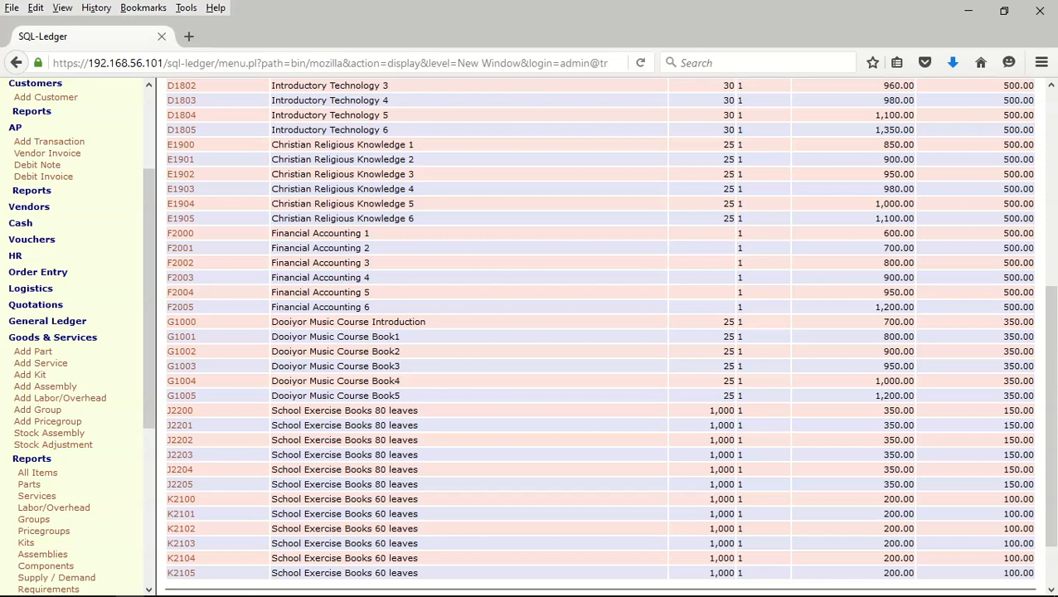
mouse_move(126, 587)
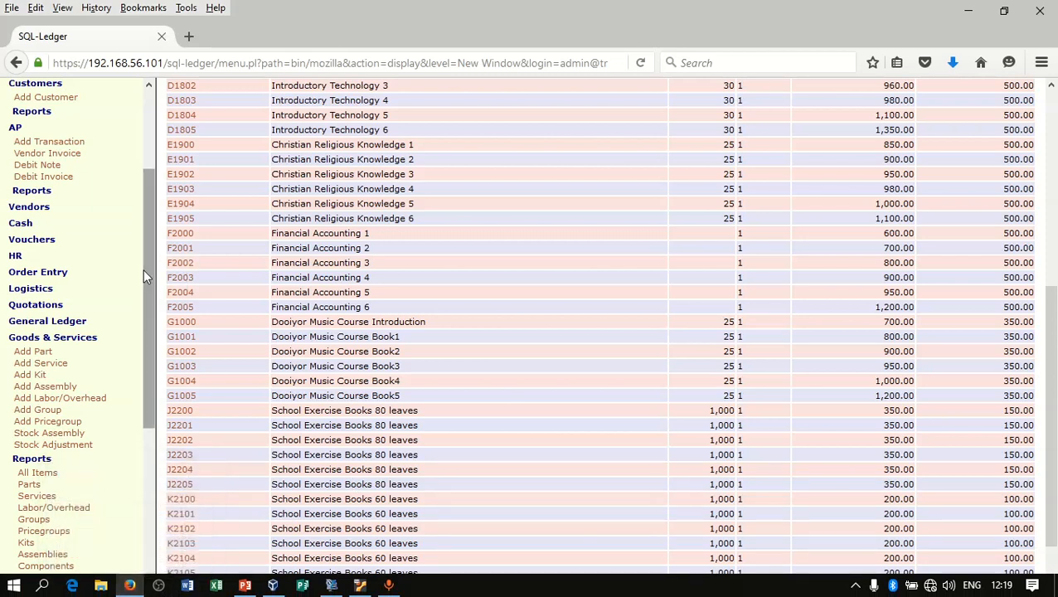
- Start a new vendor invoice for Big Brother Publishers with the description Purchase of Financial Accounting books
scroll(145, 265, up, 3)
scroll(157, 199, down, 1)
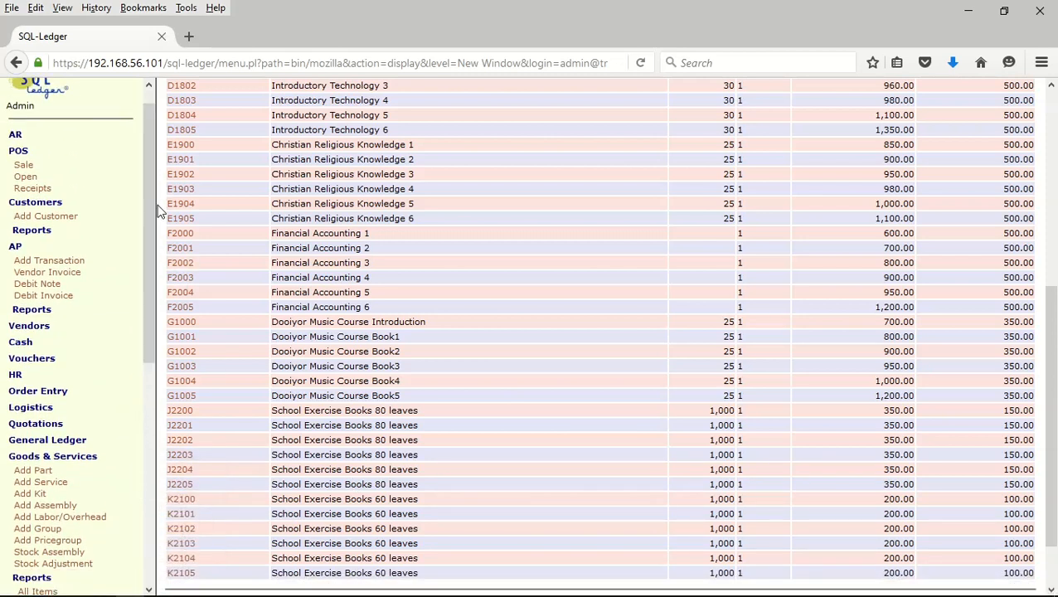
click(48, 272)
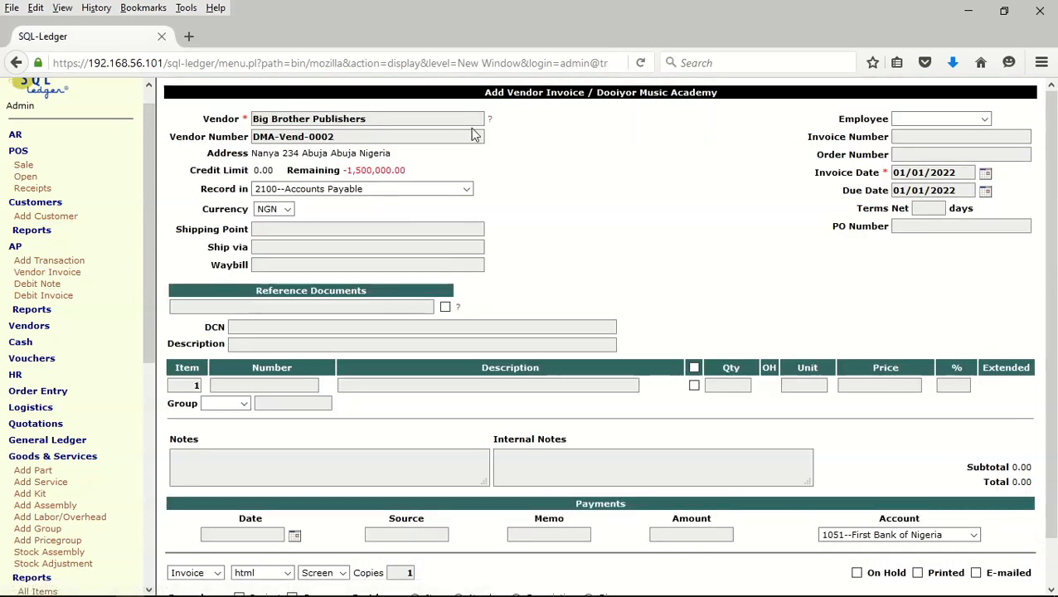
click(262, 345)
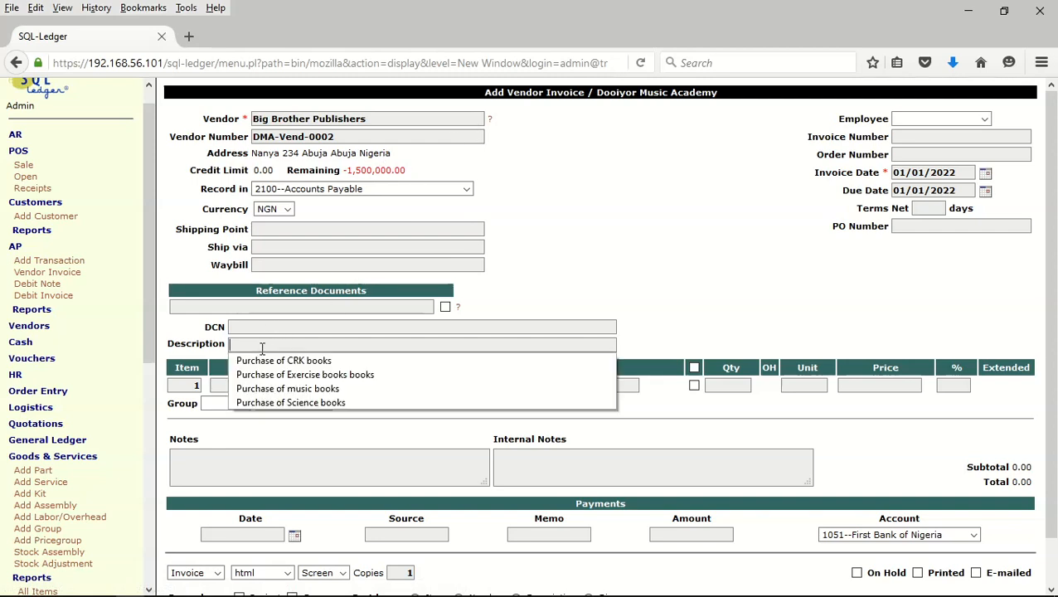
click(269, 390)
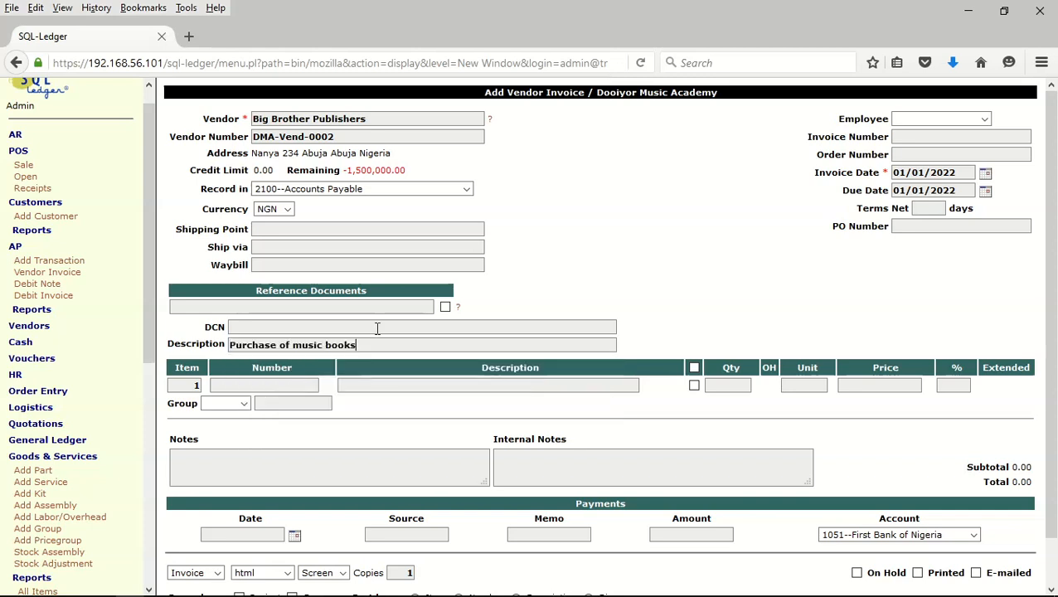
double_click(307, 348)
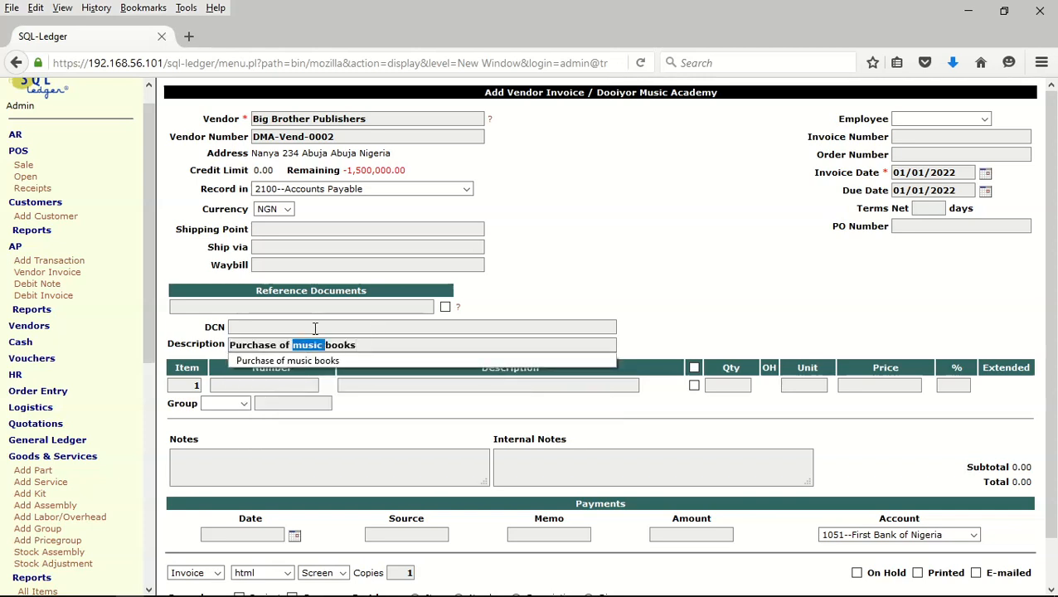
text(Financial)
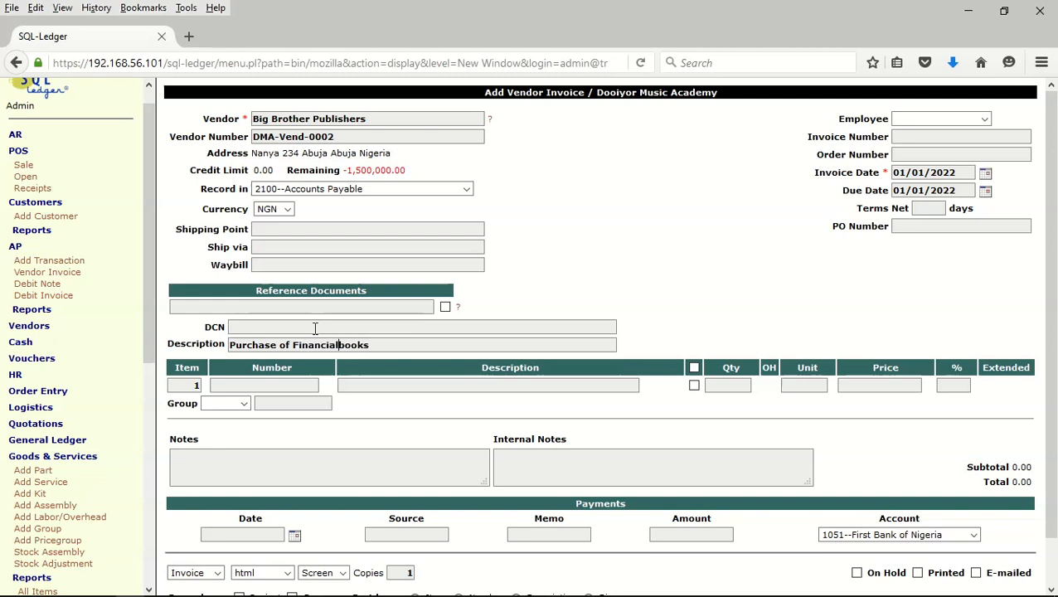
text( Accounting)
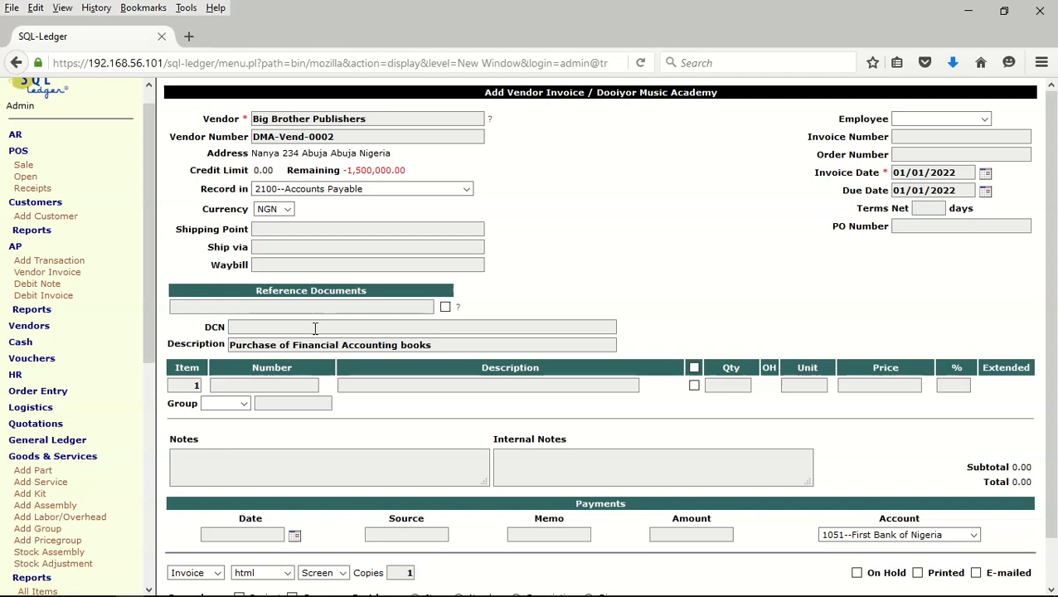
- Look up all parts with % and add the six Financial Accounting books, F2000 to F2005, to the invoice
click(245, 385)
click(230, 403)
key(Return)
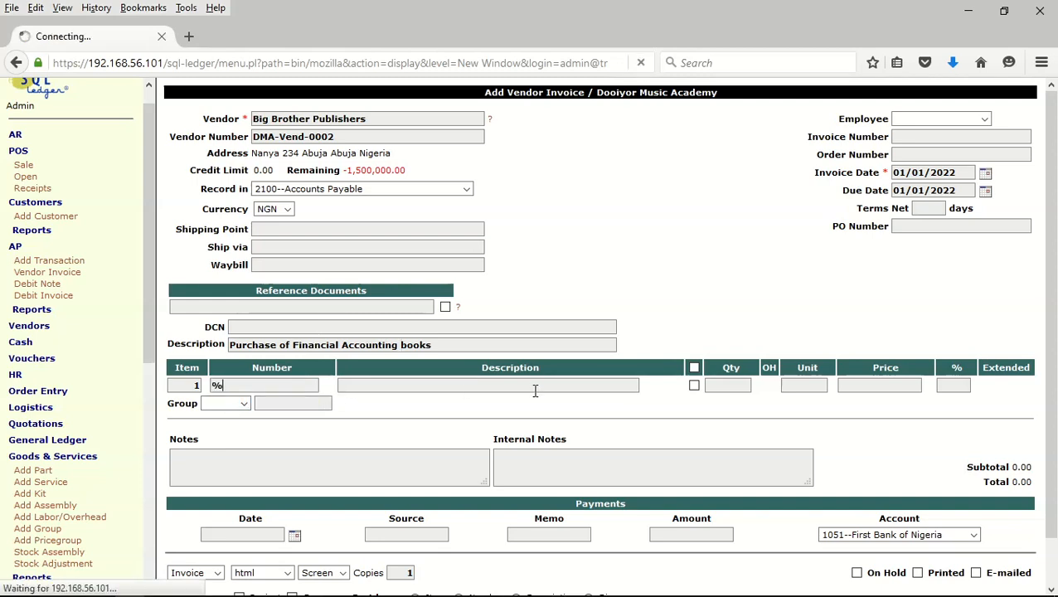
scroll(429, 383, down, 10)
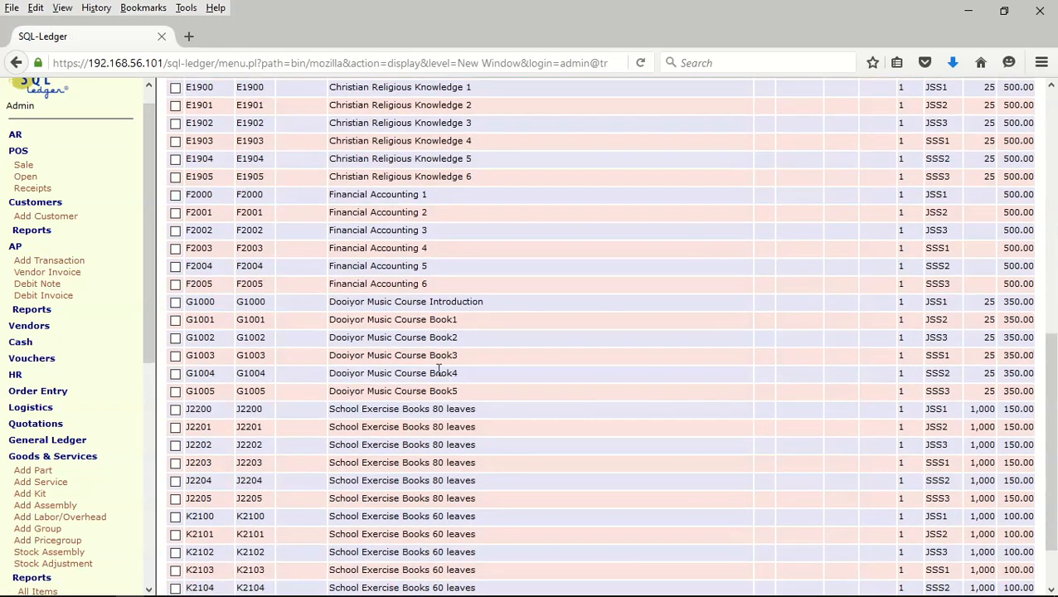
click(175, 194)
click(175, 213)
click(175, 230)
click(175, 247)
click(175, 265)
click(175, 283)
scroll(333, 502, down, 2)
click(193, 582)
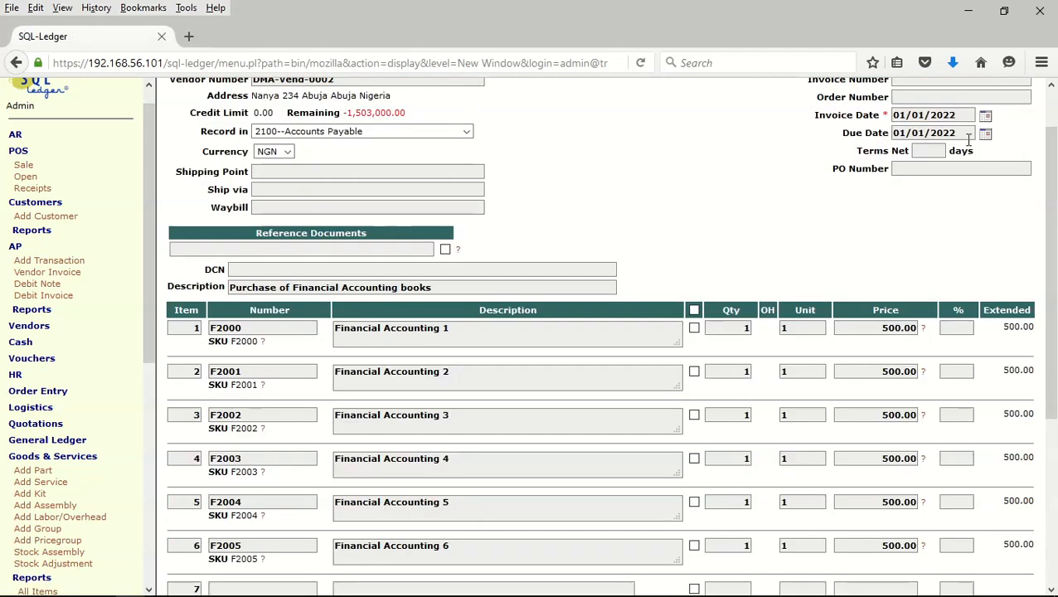
- Set the invoice date of the Financial Accounting books invoice to 1 November 2021
click(986, 116)
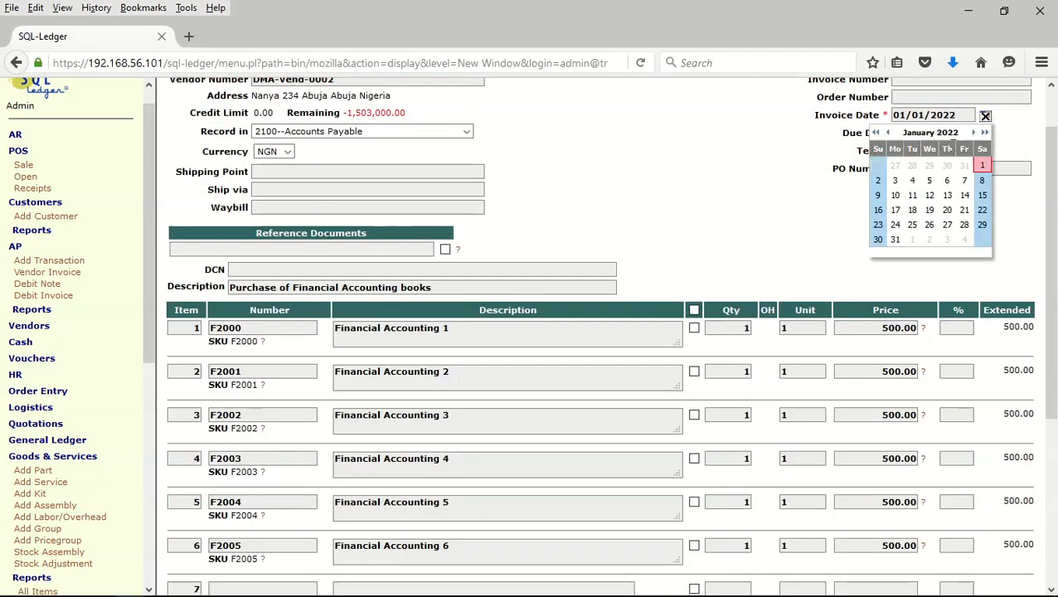
click(888, 134)
click(887, 134)
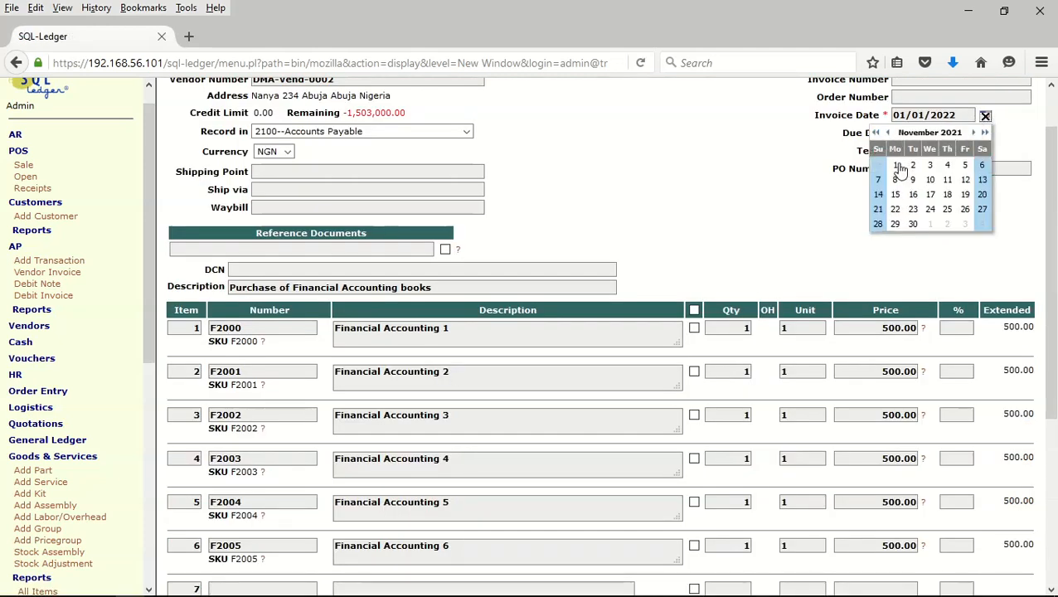
click(895, 165)
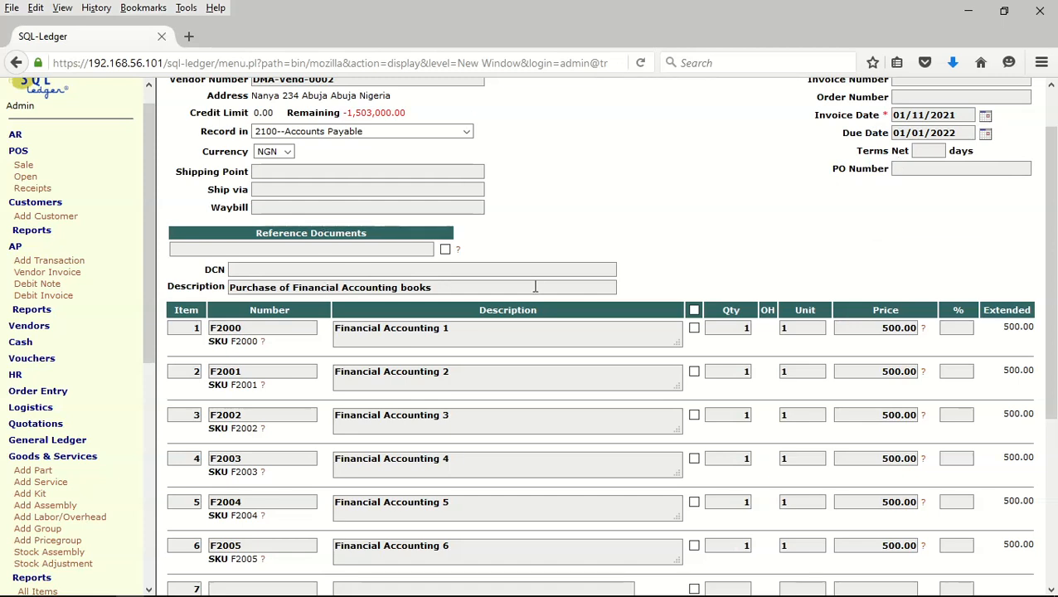
- Set the quantity to 30 on the six Financial Accounting lines, F2000 to F2005
scroll(579, 246, down, 5)
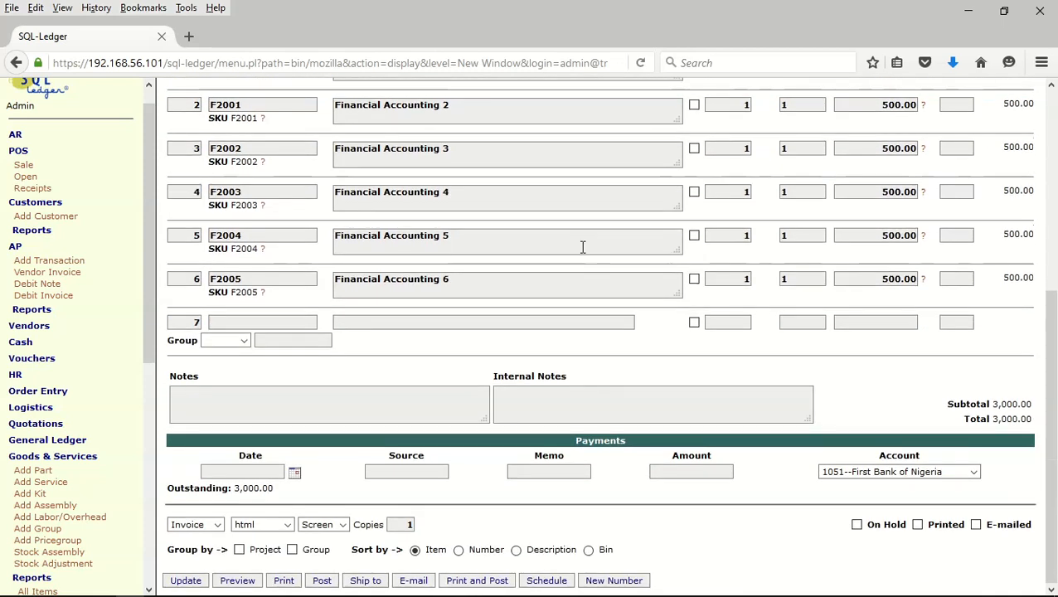
scroll(765, 169, up, 3)
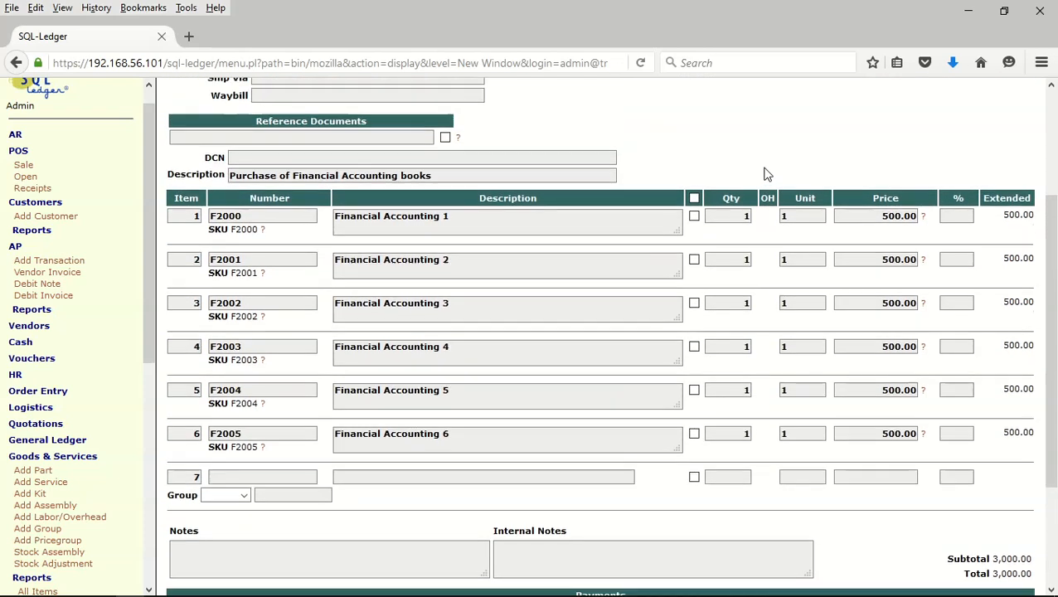
double_click(744, 239)
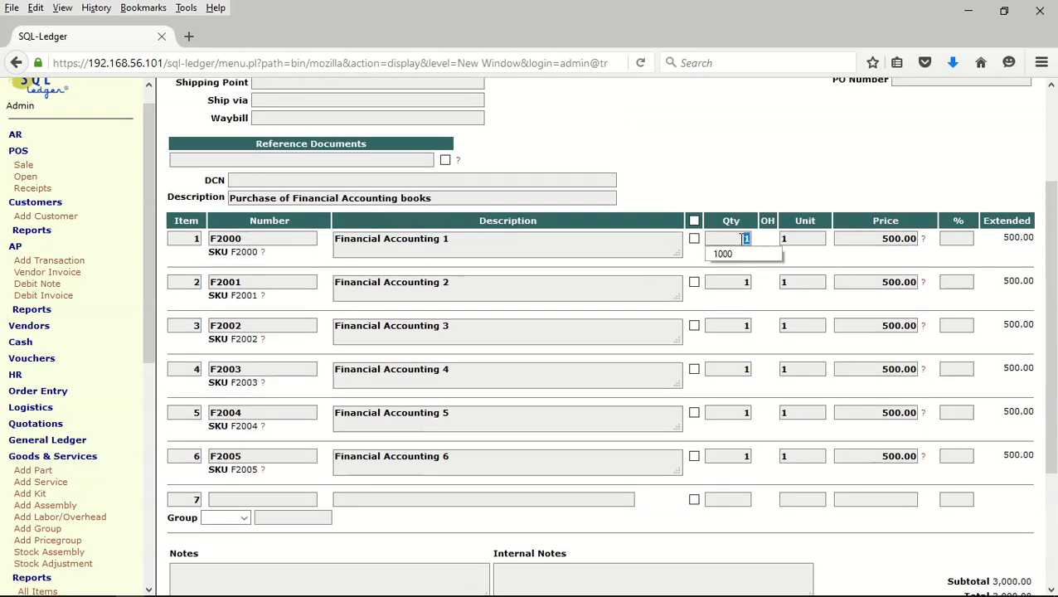
text(3)
click(735, 254)
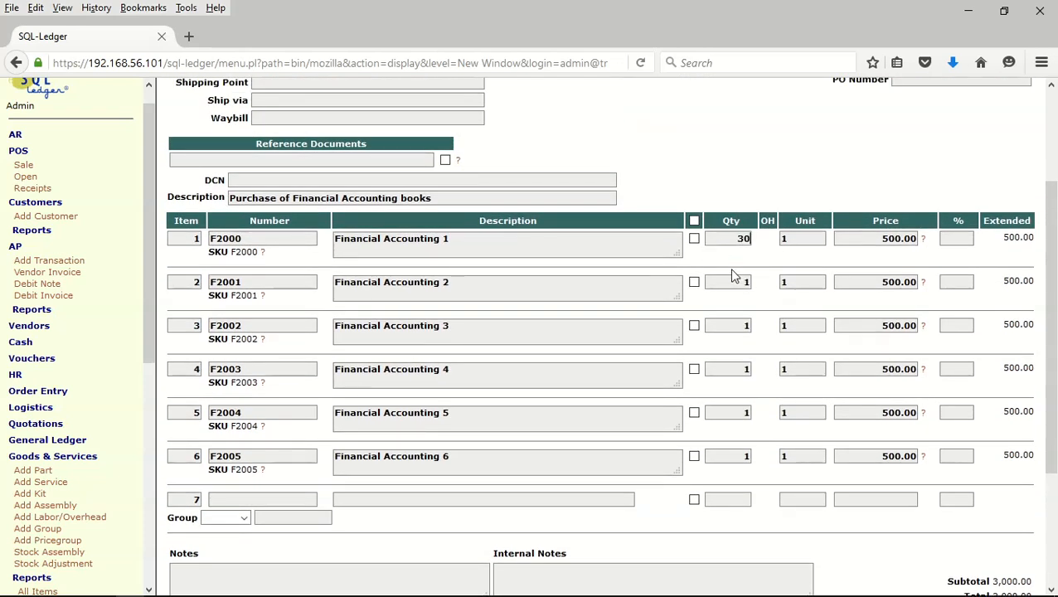
double_click(738, 282)
text(3)
click(727, 296)
double_click(736, 325)
text(3)
click(726, 340)
double_click(738, 369)
text(3)
click(734, 386)
double_click(738, 412)
text(3)
click(734, 427)
double_click(739, 455)
text(3)
click(735, 470)
- Update the Financial Accounting books invoice to recalculate its amounts, and post it
scroll(764, 349, down, 3)
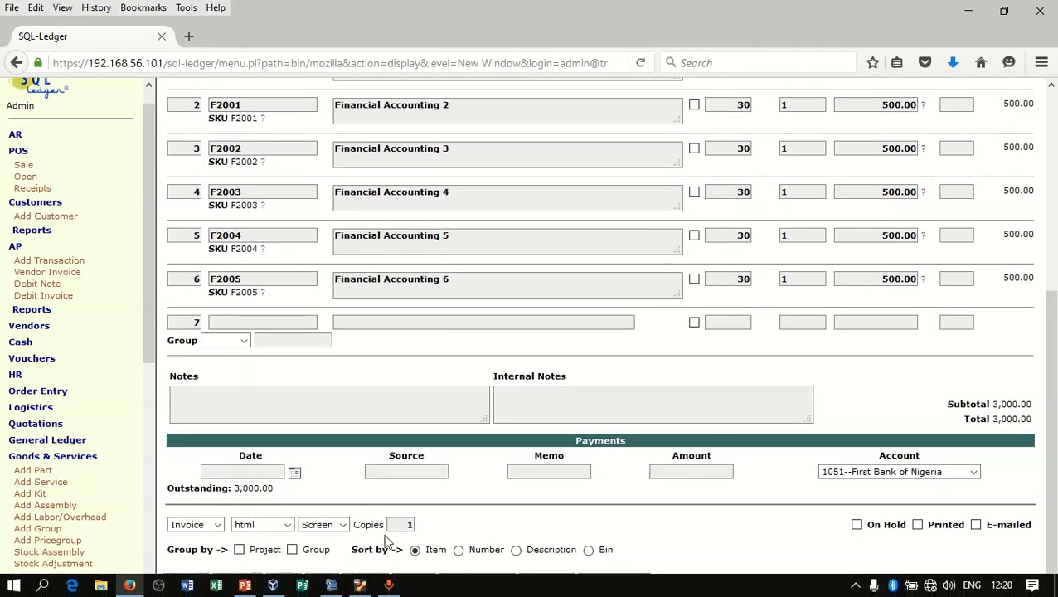
click(197, 583)
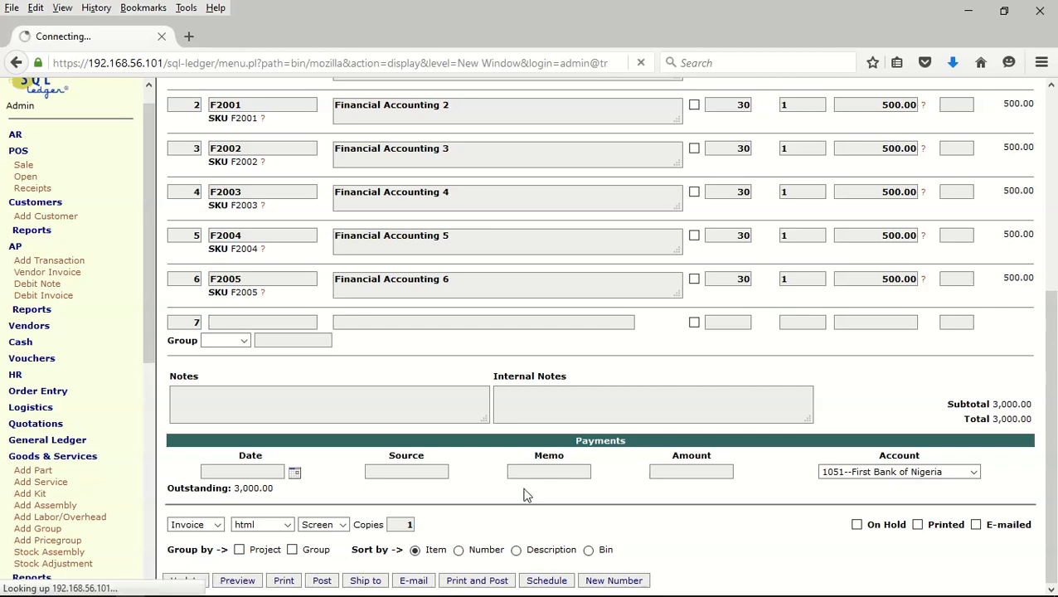
scroll(621, 342, down, 5)
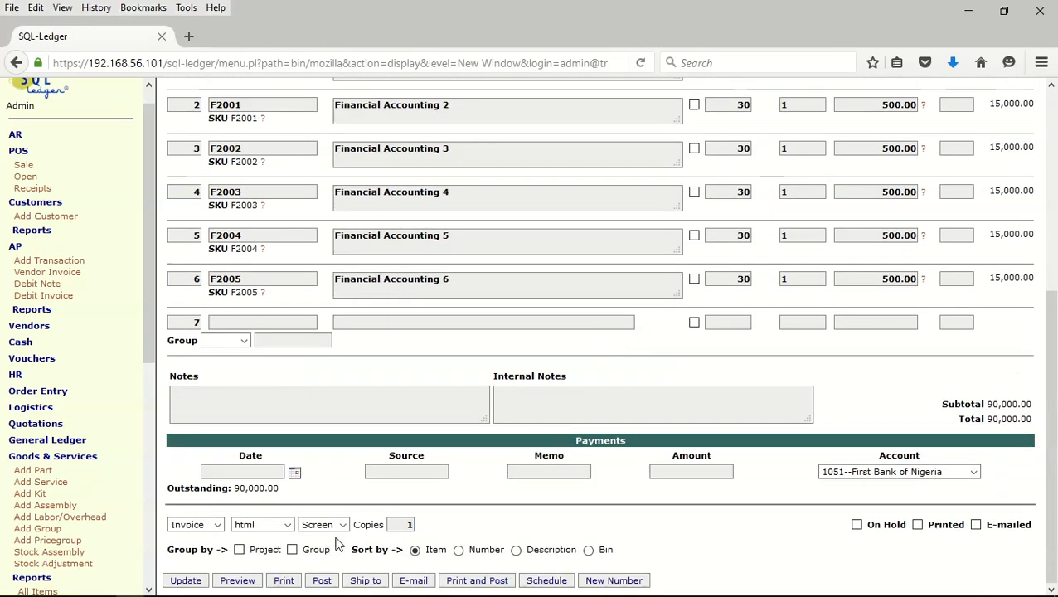
click(322, 580)
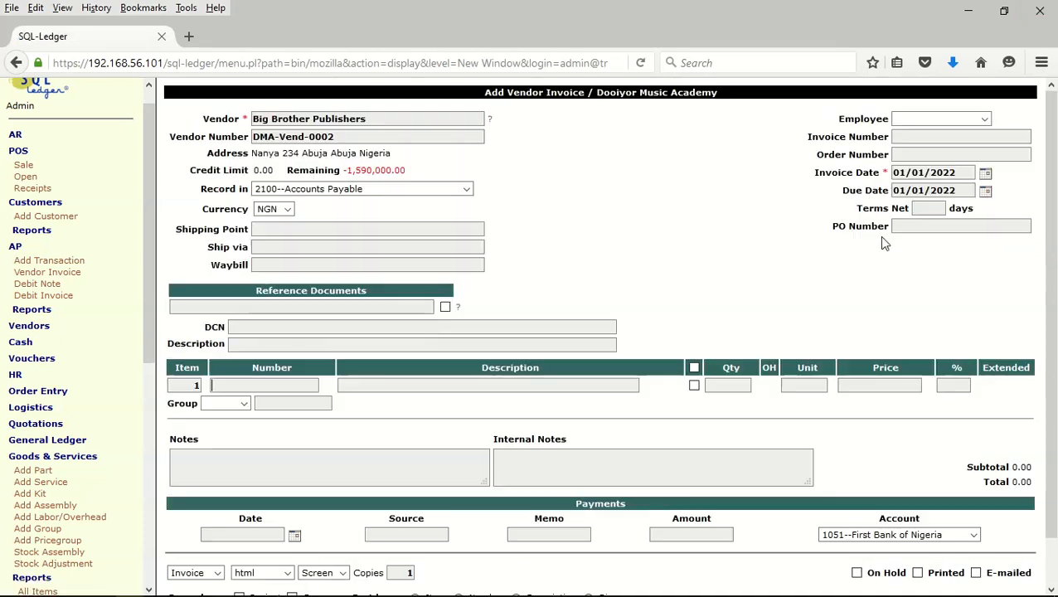
- Collapse the POS and Customers groups in the navigation list
click(25, 151)
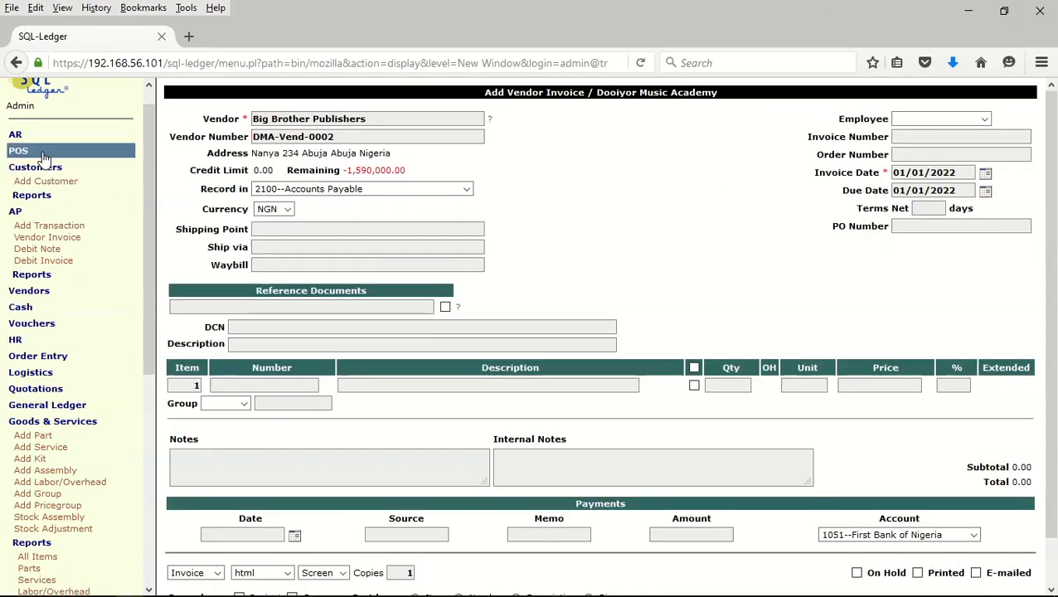
click(37, 168)
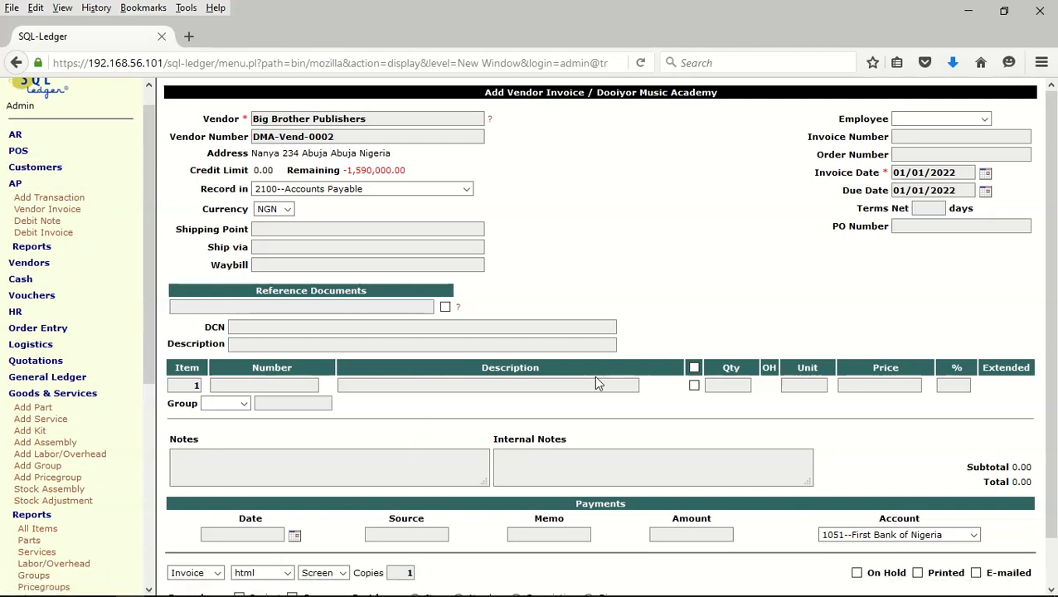
- Start a new POS sale and record it in 1210--Accounts Receivable-Books
click(35, 183)
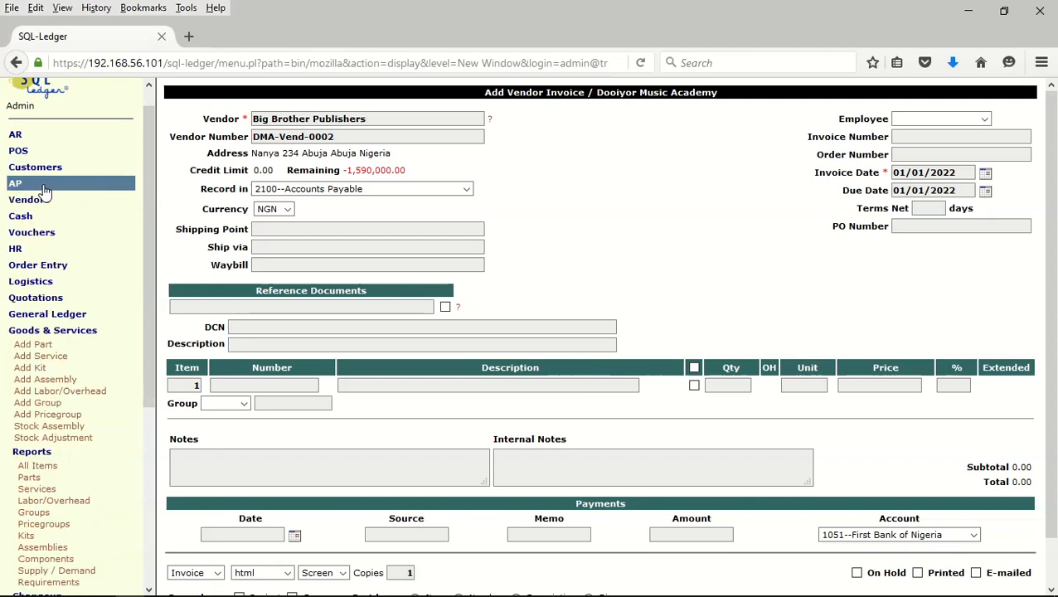
click(58, 331)
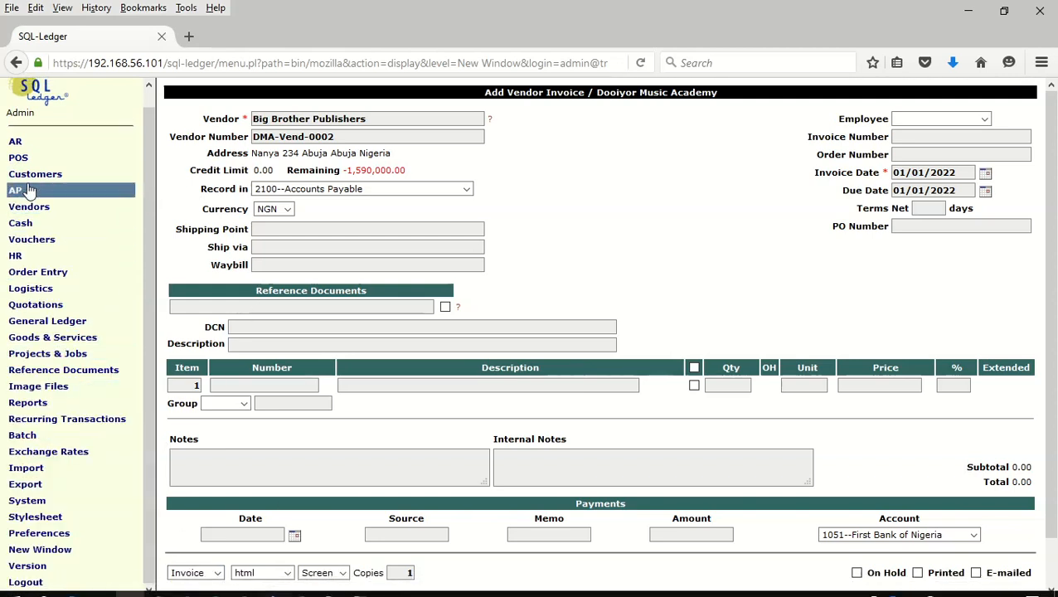
click(55, 164)
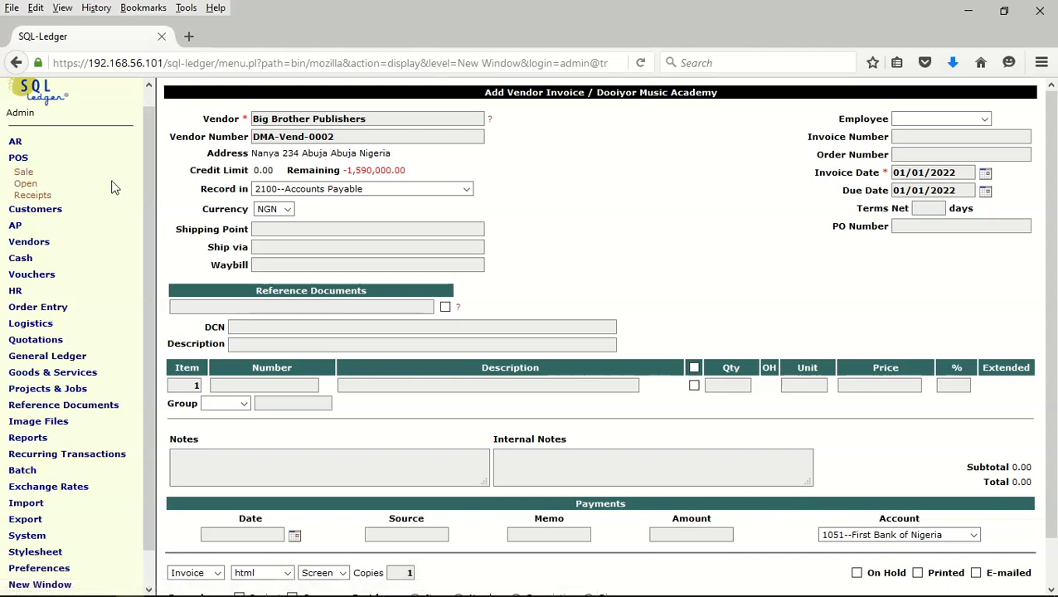
click(22, 176)
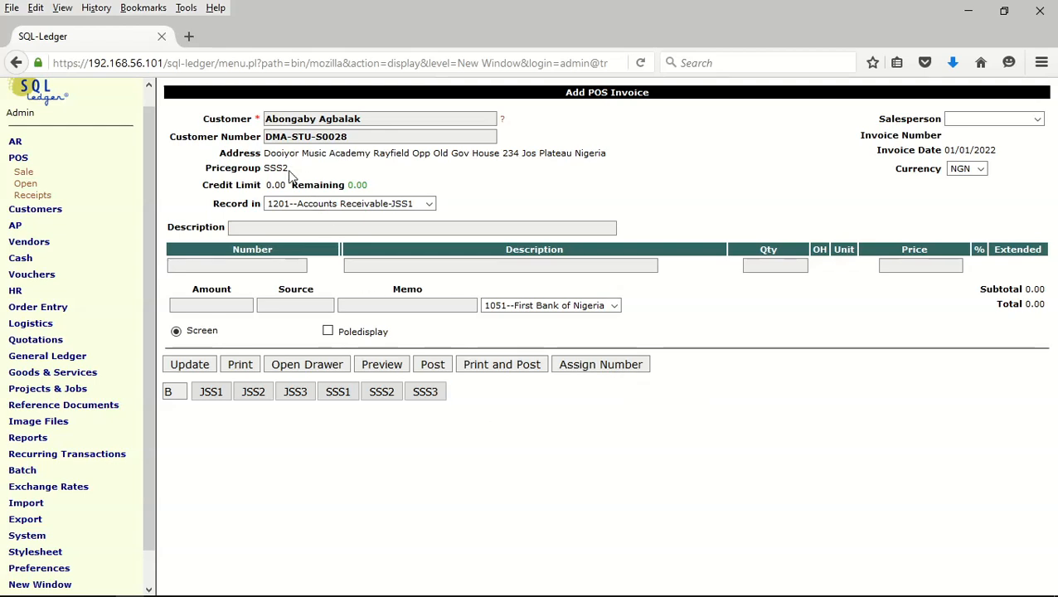
click(423, 204)
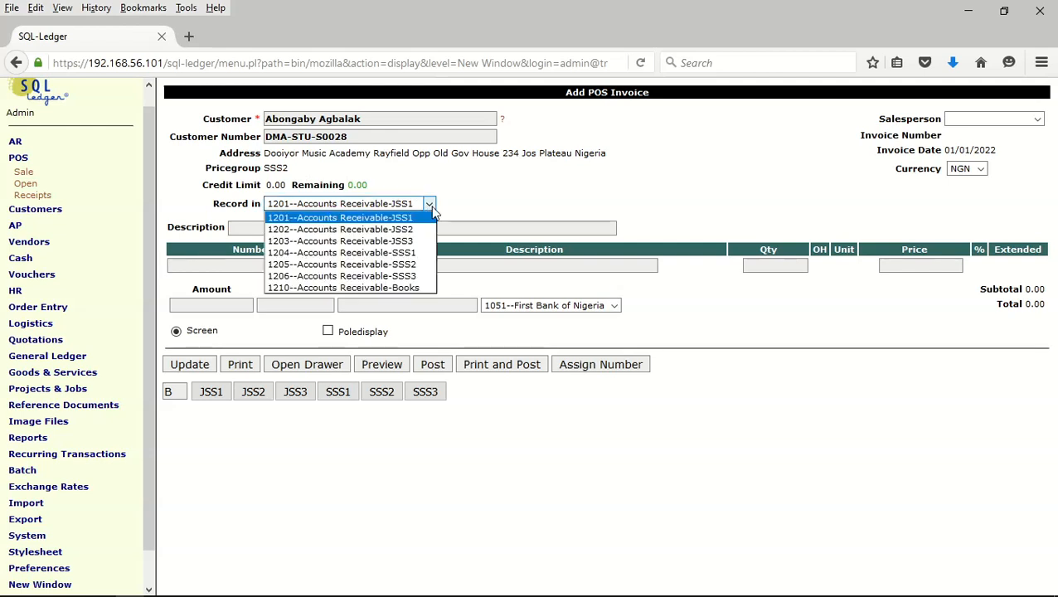
click(413, 288)
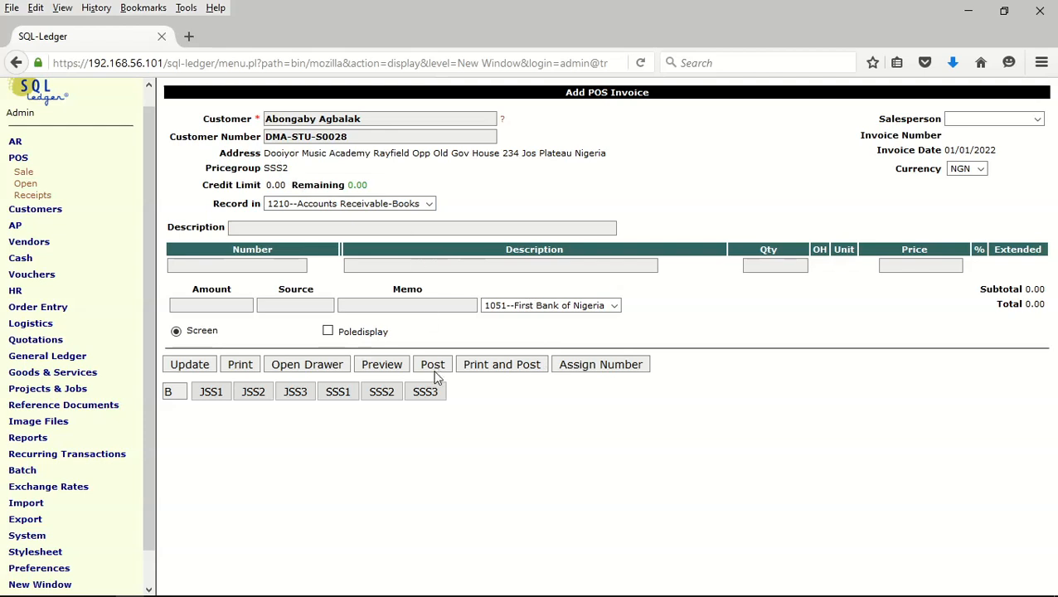
- Add all items of the SSS2 group to the POS invoice
click(382, 397)
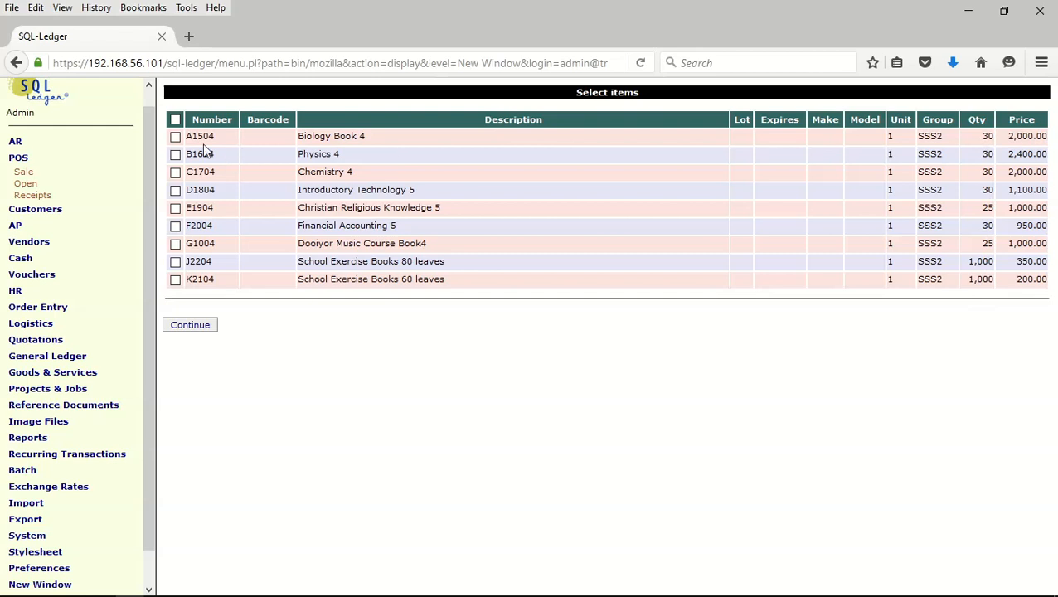
click(174, 120)
click(212, 325)
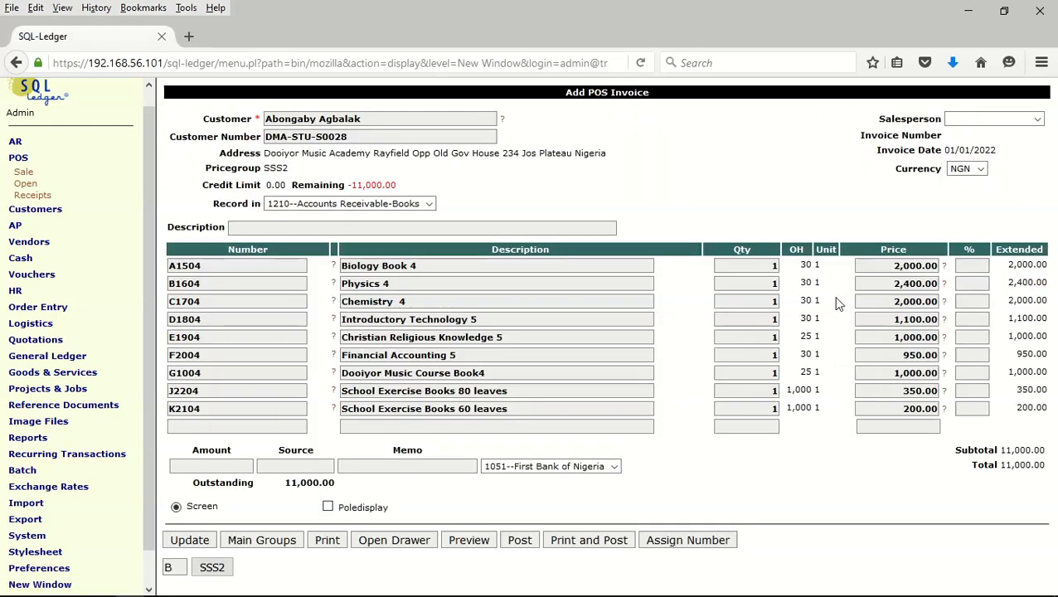
- Set the quantity of School Exercise Books 80 leaves and 60 leaves to 15 each, and update the POS invoice
click(778, 391)
text(5)
click(778, 408)
text(5)
click(197, 542)
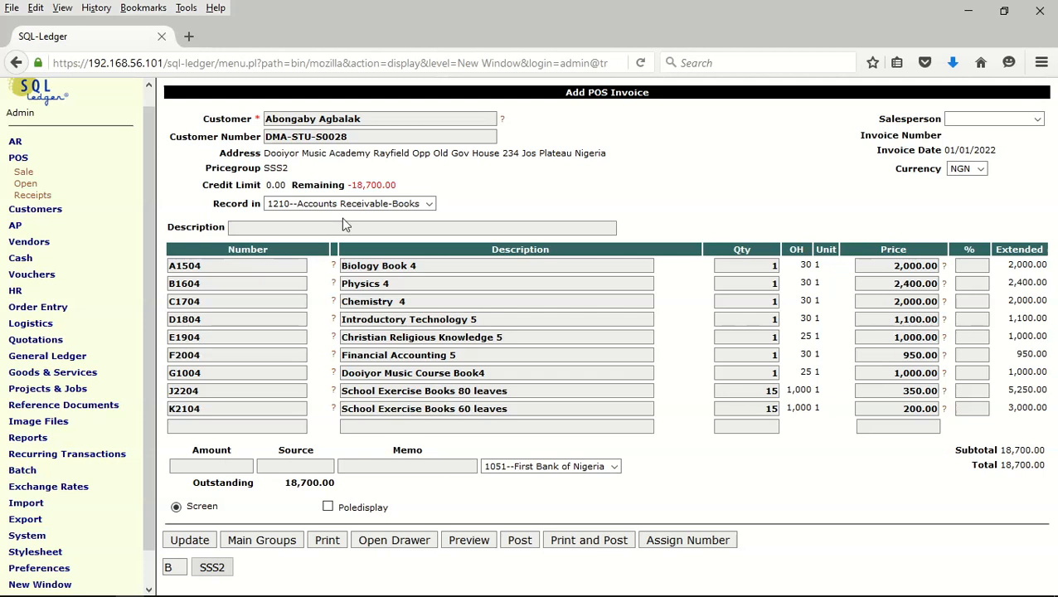
- Copy the remaining balance into the payment amount as 18,700.00, choose 1101--Main Cash as the payment account, and update the invoice
drag(355, 183, 396, 184)
key(ctrl+c)
right_click(365, 178)
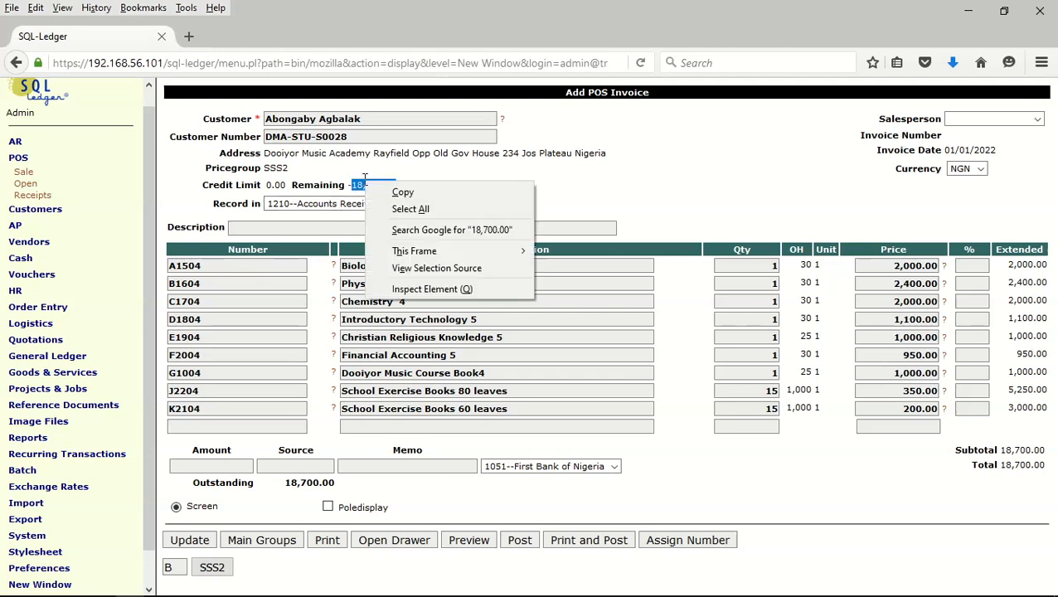
click(401, 192)
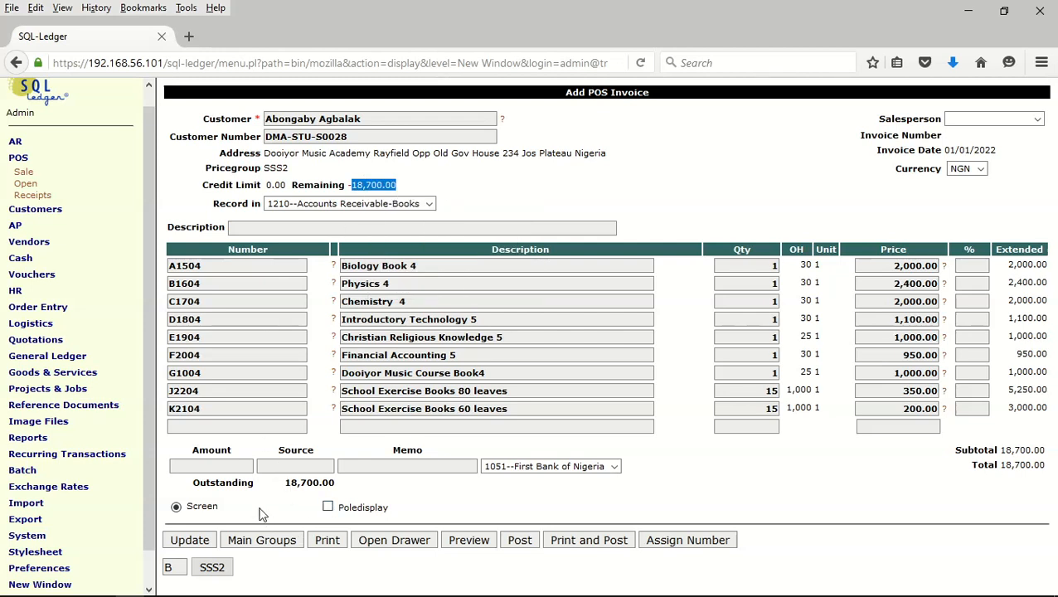
click(225, 466)
key(ctrl+v)
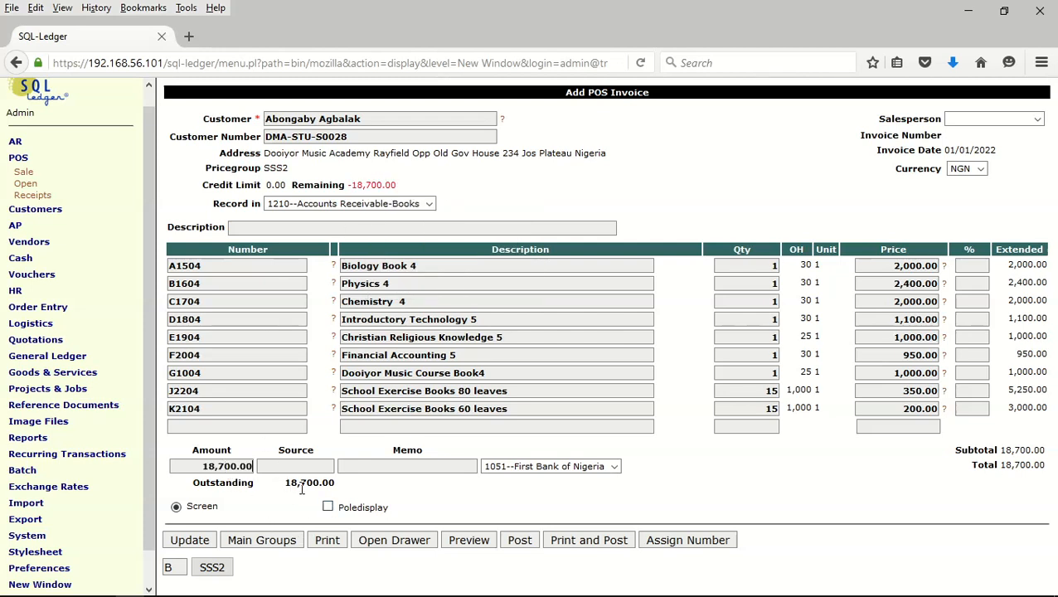
click(611, 466)
click(562, 490)
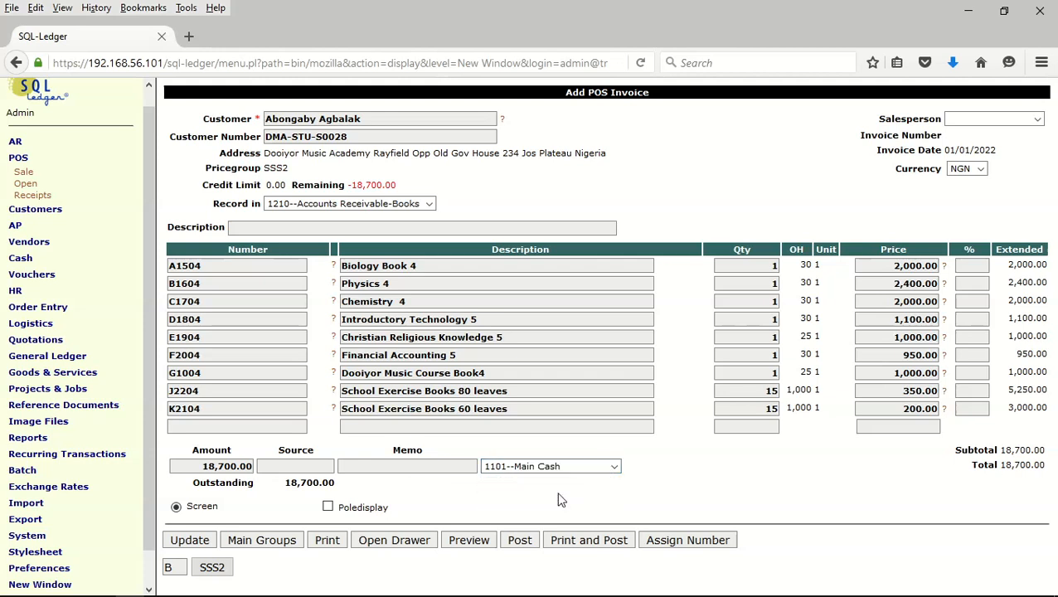
click(199, 542)
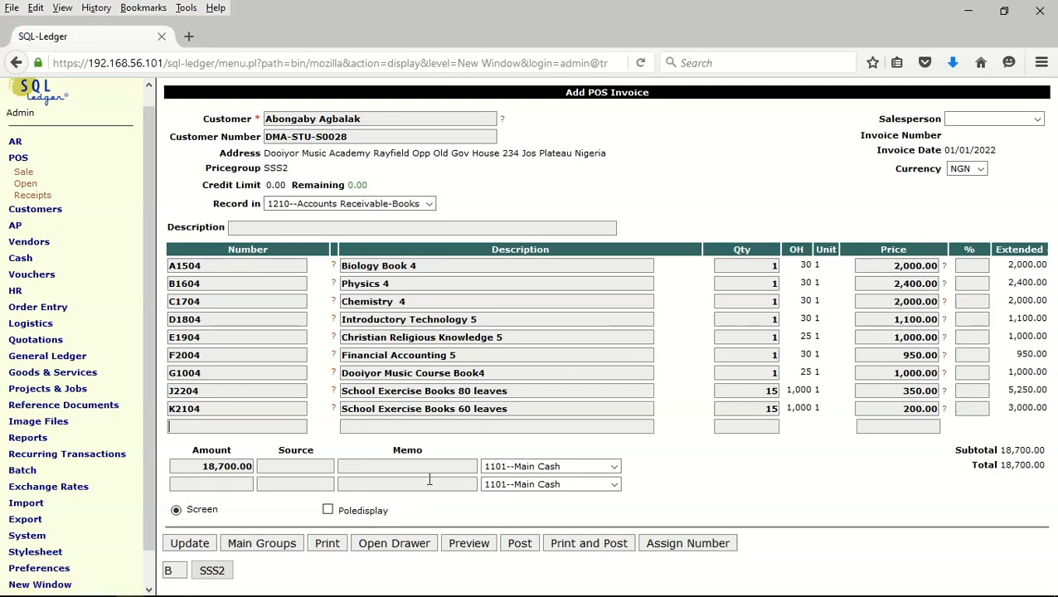
- Print the POS receipt to screen, return to the invoice and post it
click(335, 547)
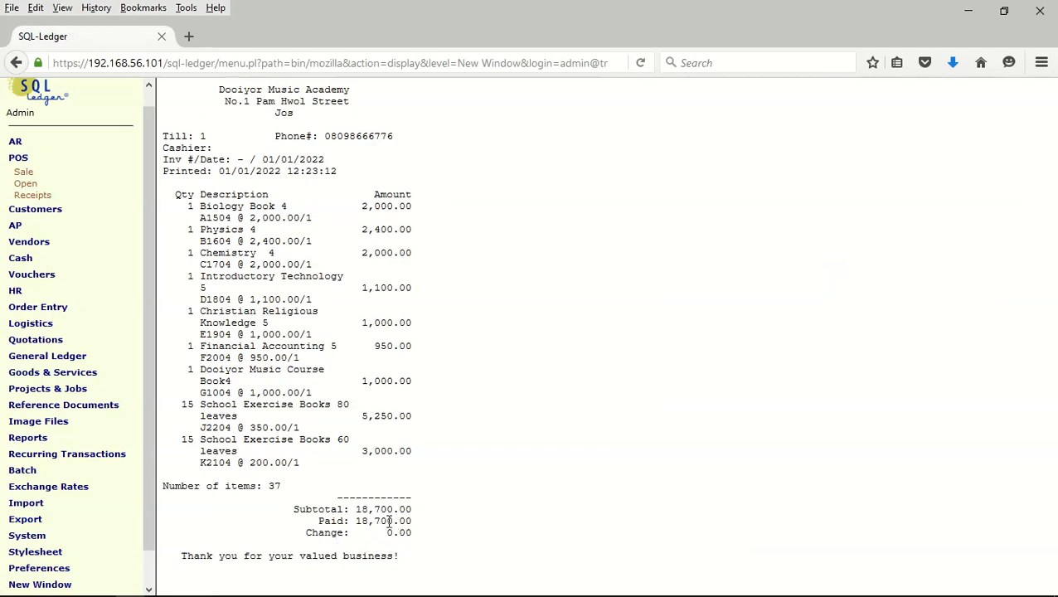
click(16, 62)
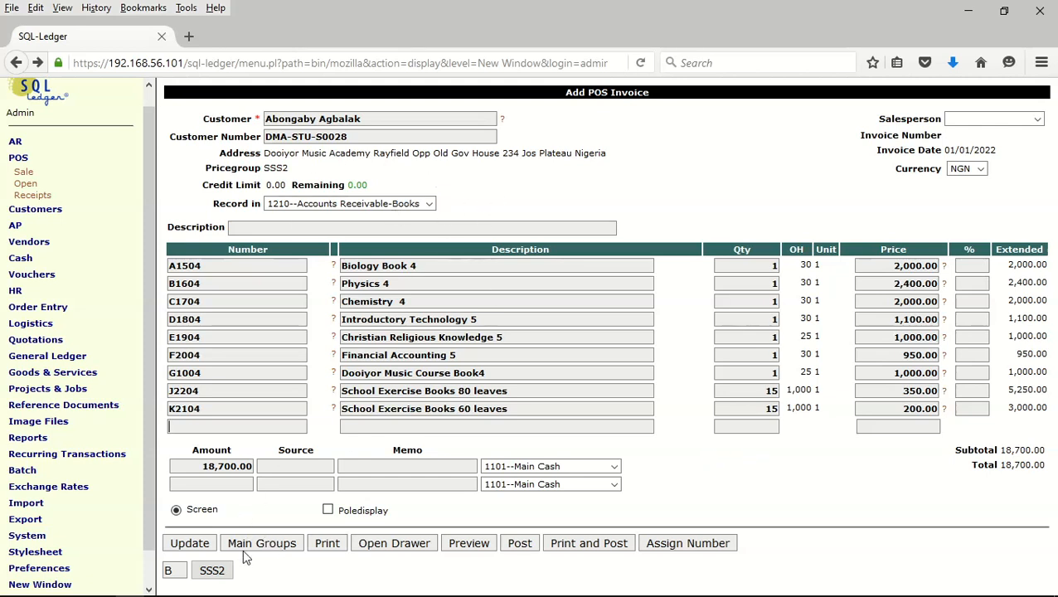
click(520, 545)
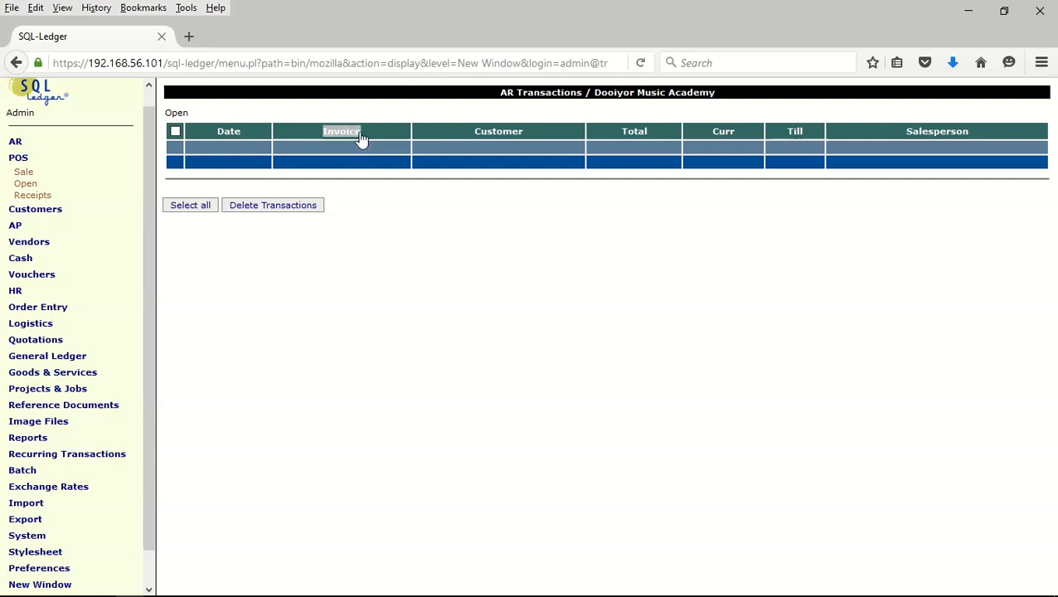
- Generate the trial balance report to check the posted POS sale
click(65, 160)
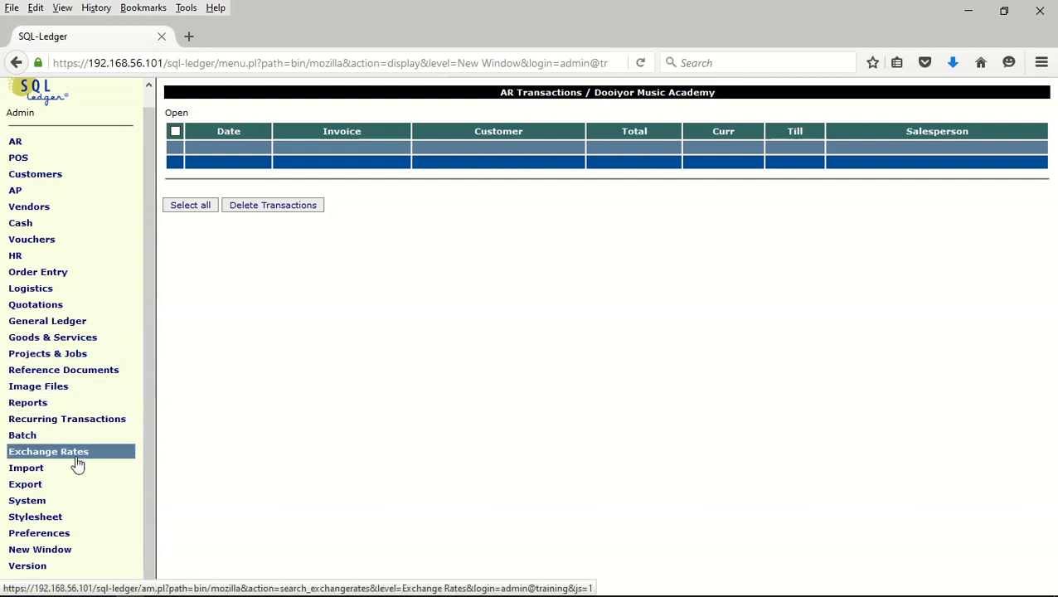
click(12, 405)
click(38, 428)
click(197, 224)
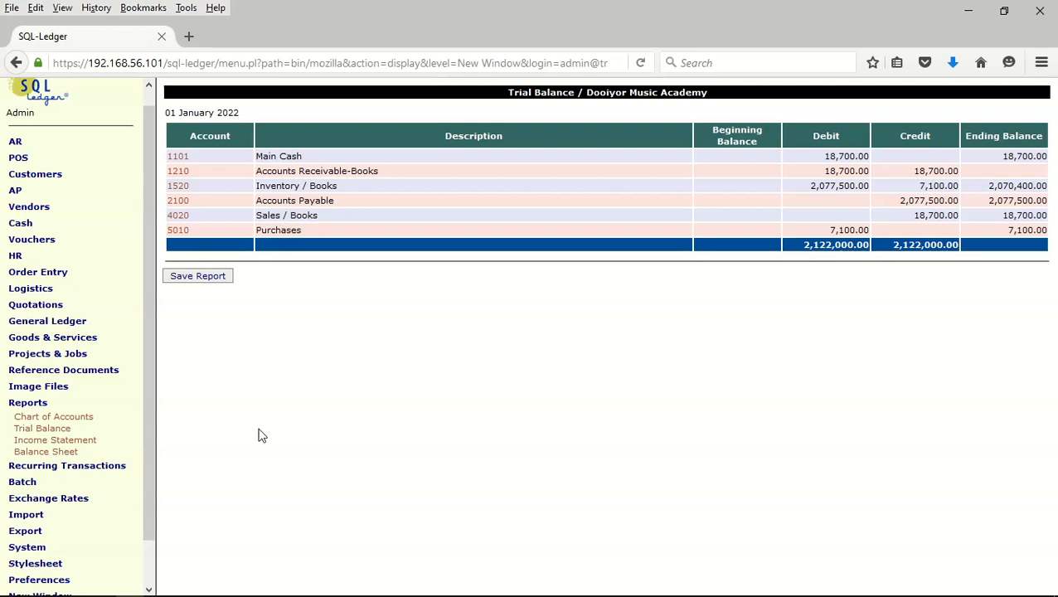
- Generate the income statement and the balance sheet to review the sale's effect on the accounts
click(79, 447)
click(194, 329)
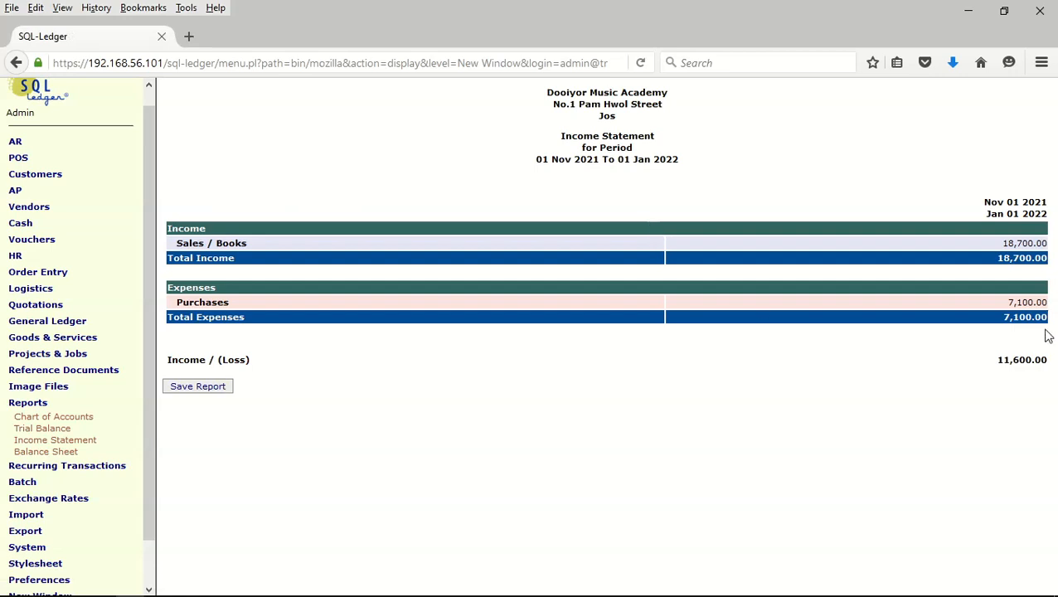
click(66, 454)
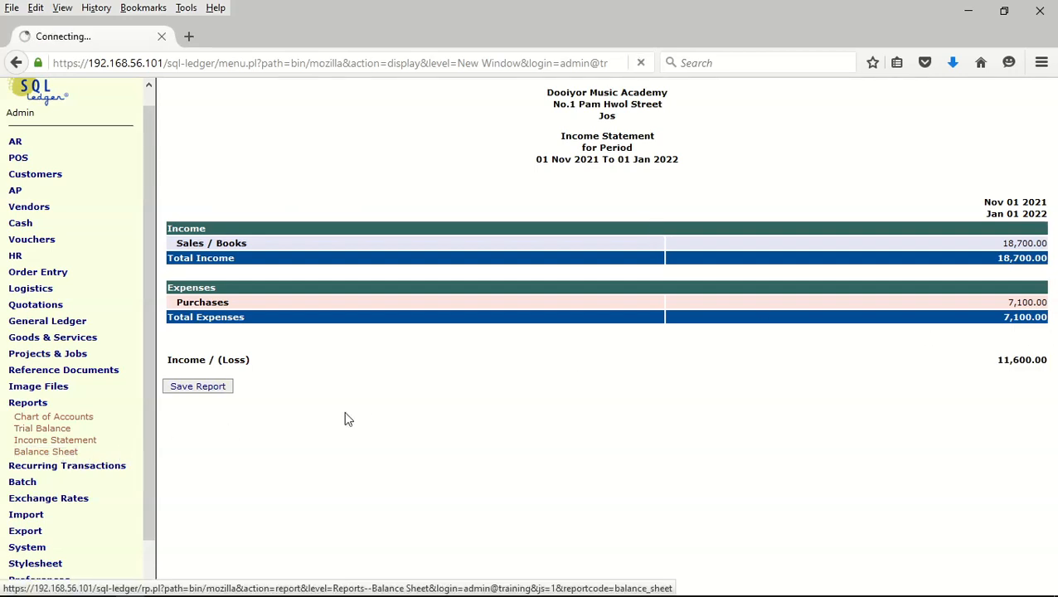
click(207, 311)
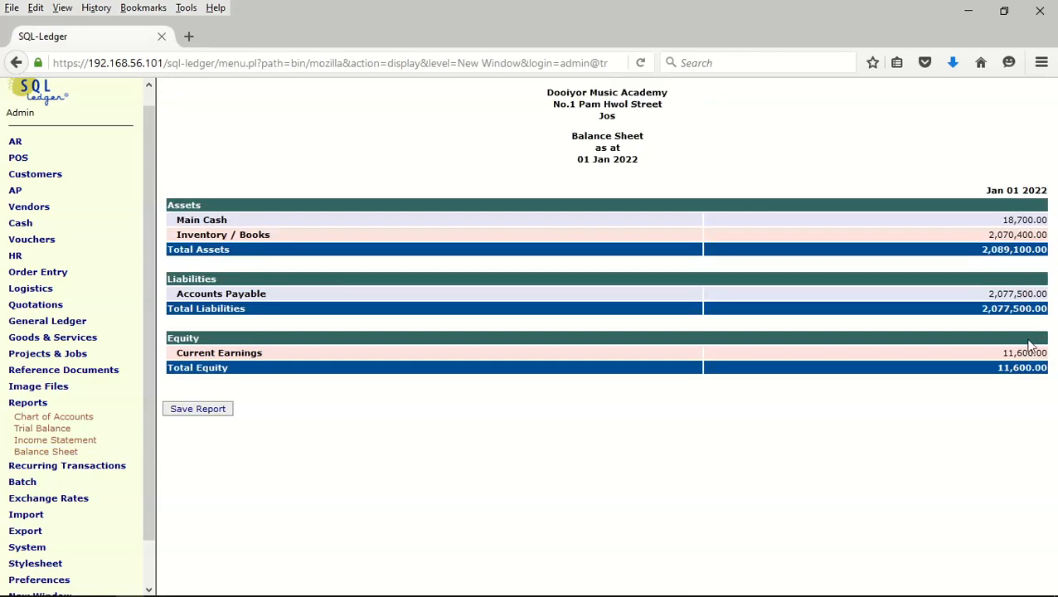
click(16, 62)
- Run the Parts report for on-hand items in group SSS2 to check their stock quantities
drag(143, 252, 139, 185)
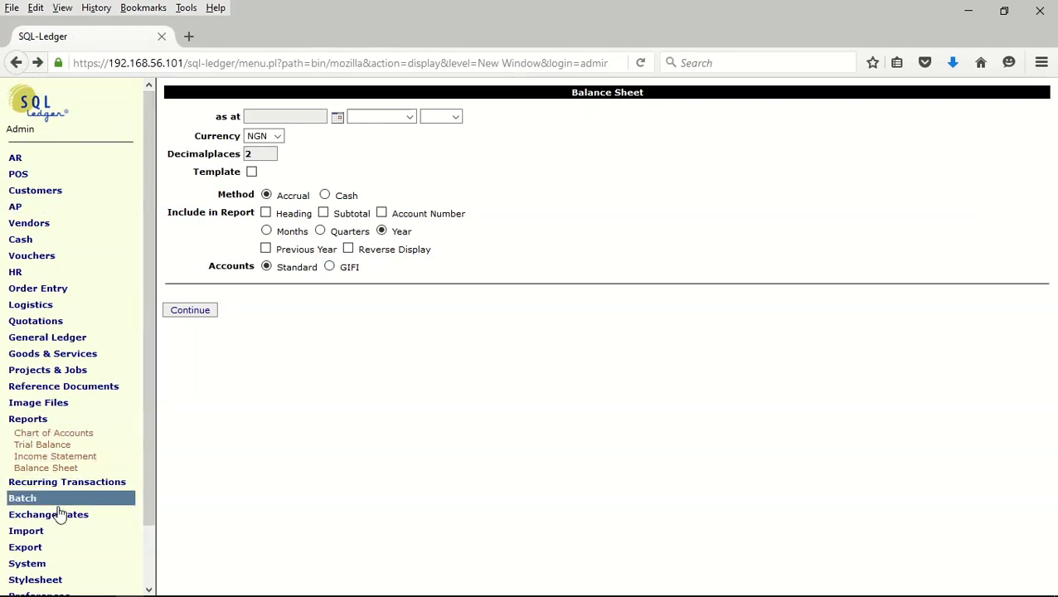
click(66, 356)
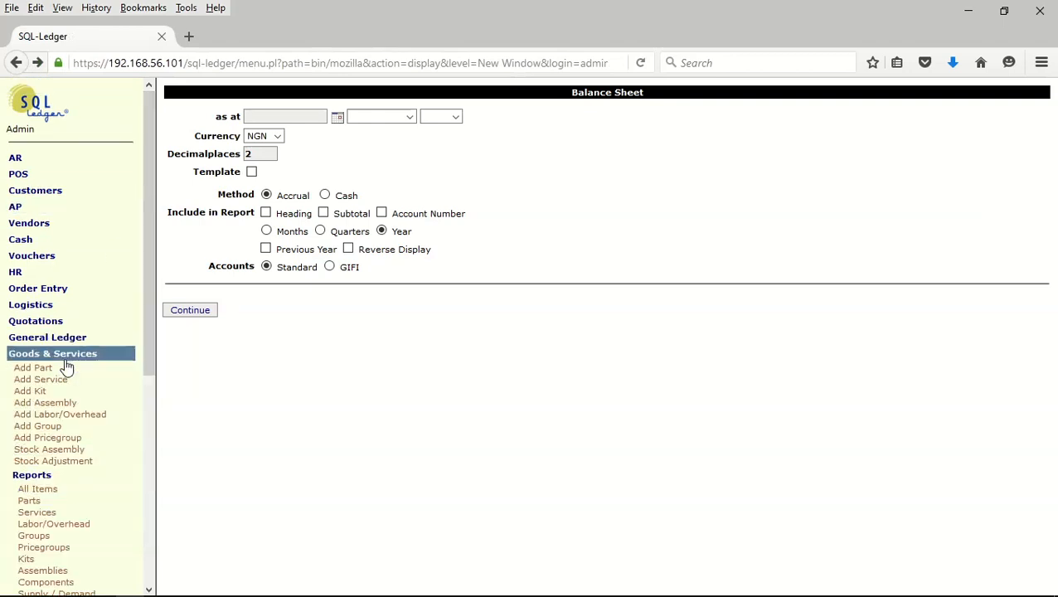
click(32, 502)
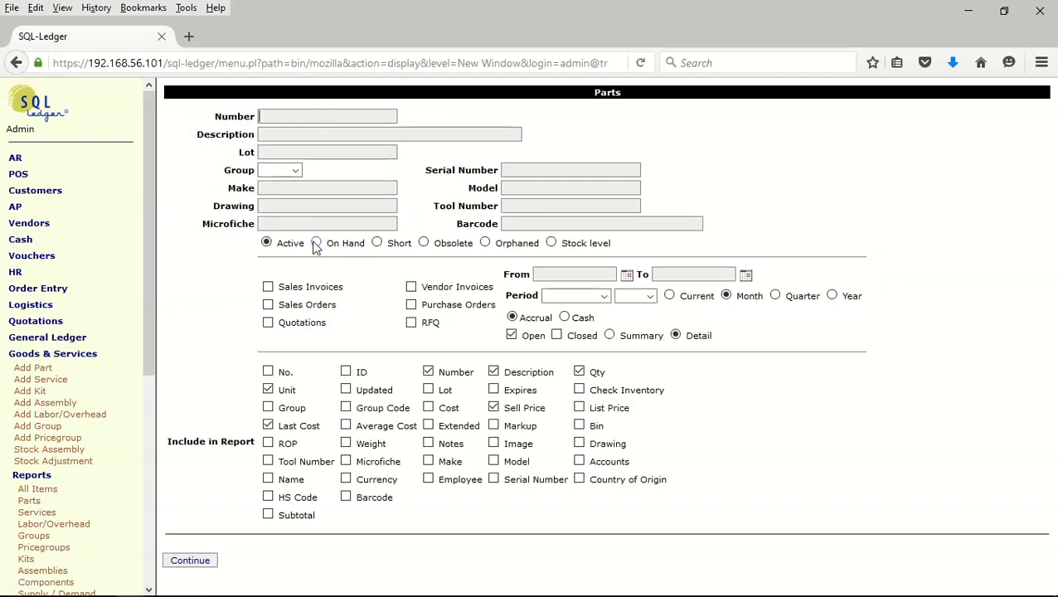
click(296, 174)
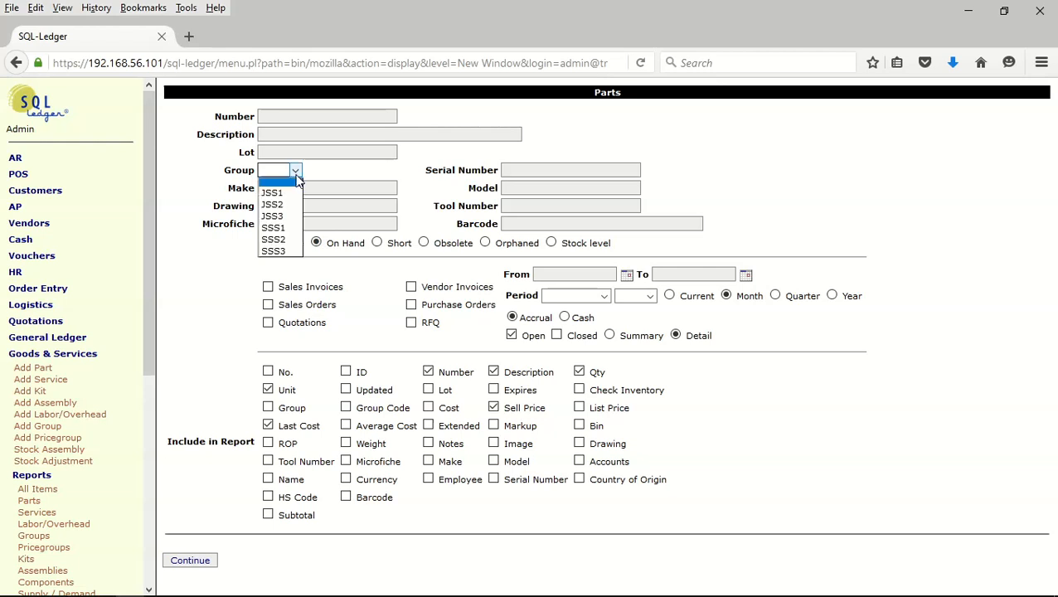
click(287, 242)
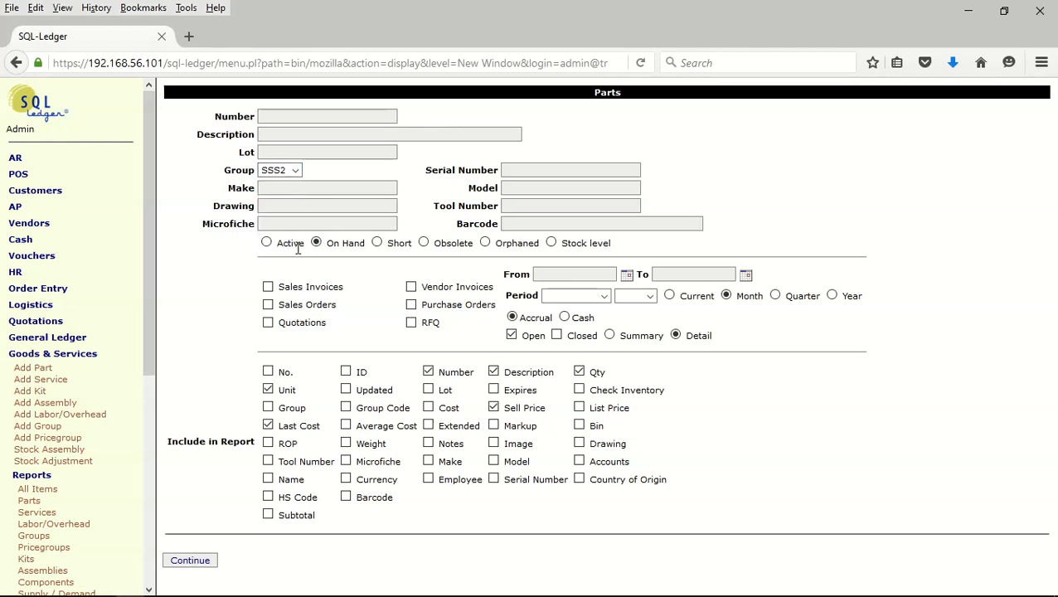
click(187, 564)
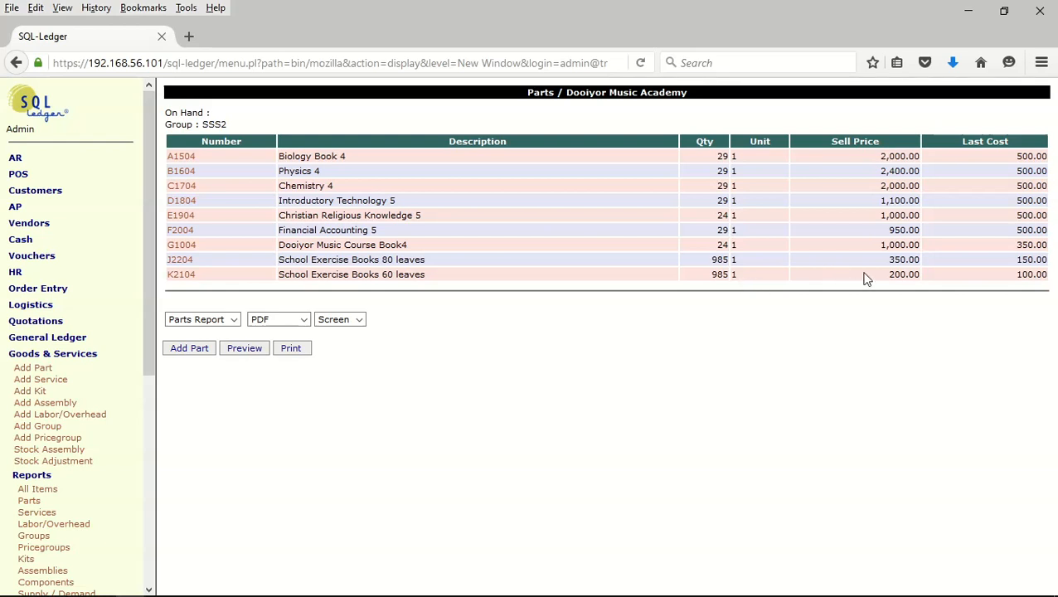
click(16, 63)
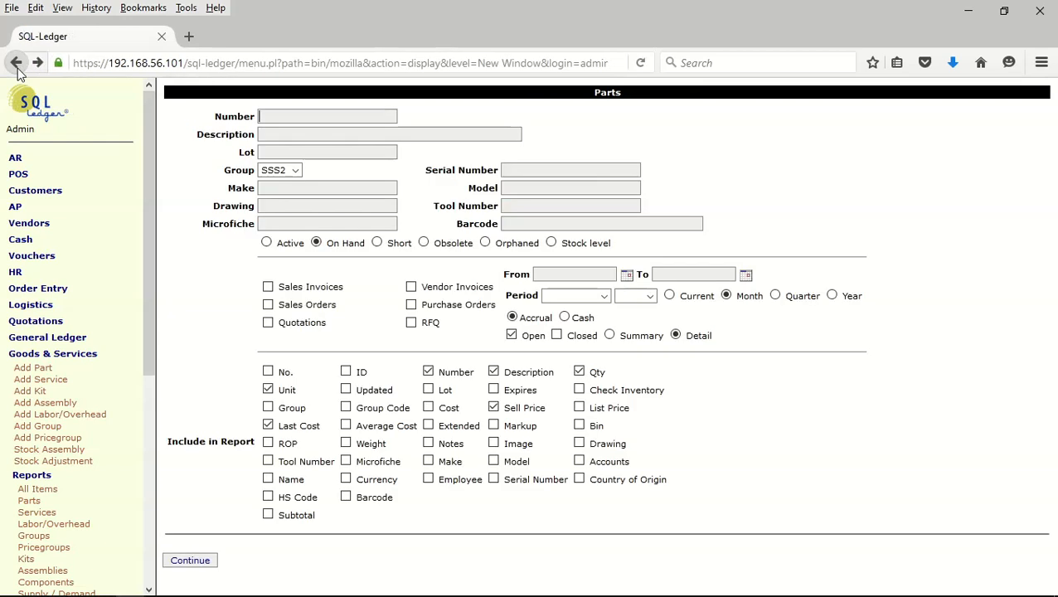
- Open a blank form for generating AR sales invoices in bulk
drag(145, 253, 146, 279)
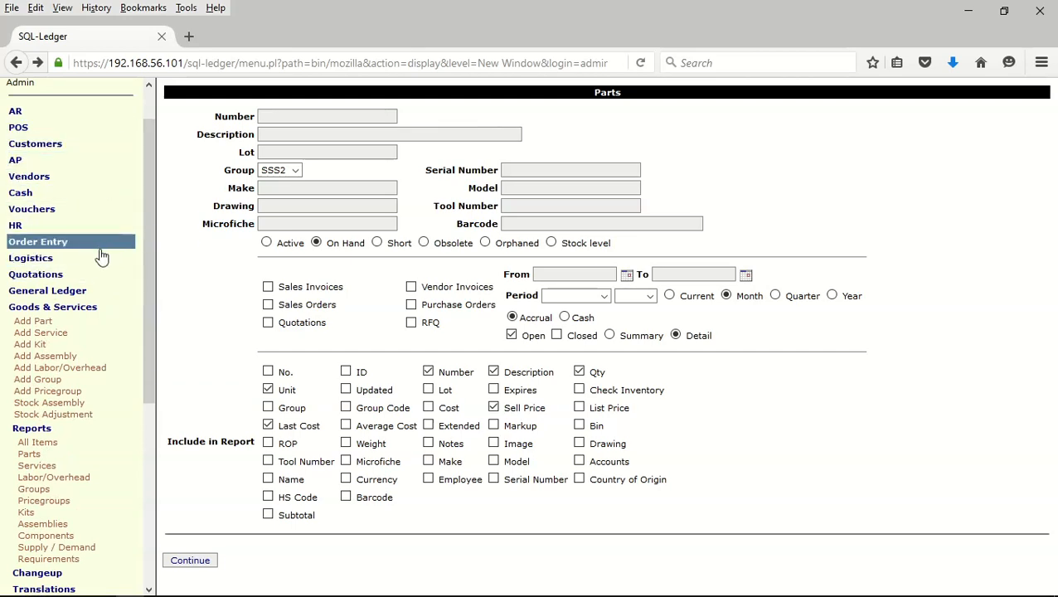
click(45, 111)
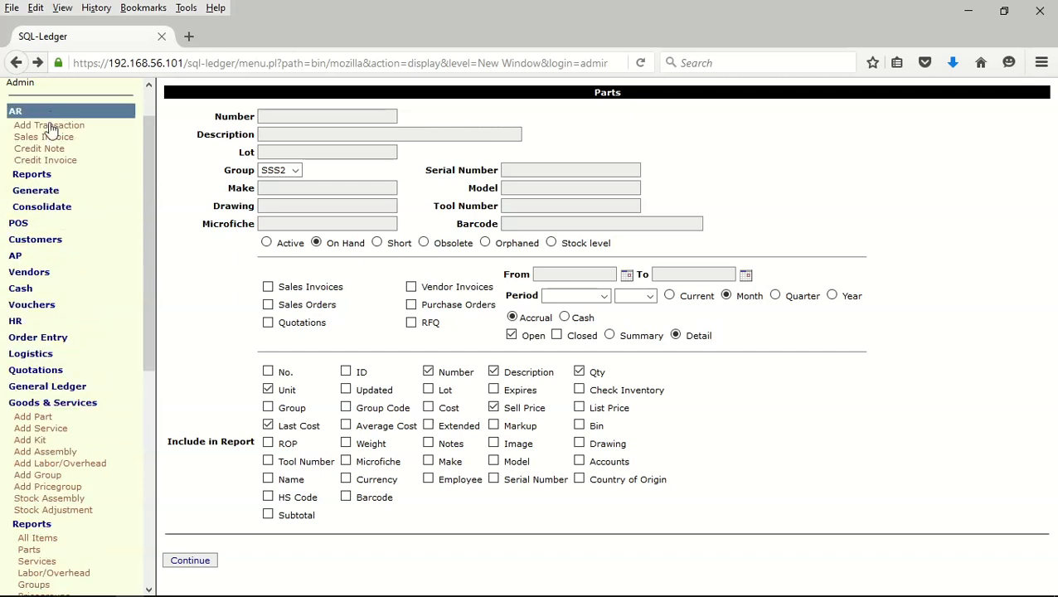
click(47, 175)
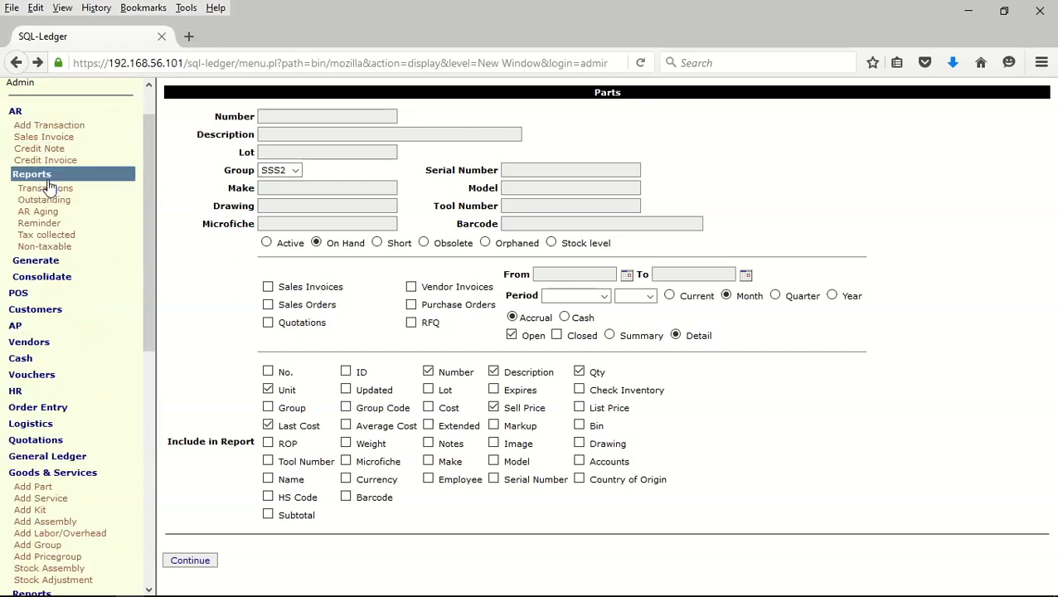
click(38, 260)
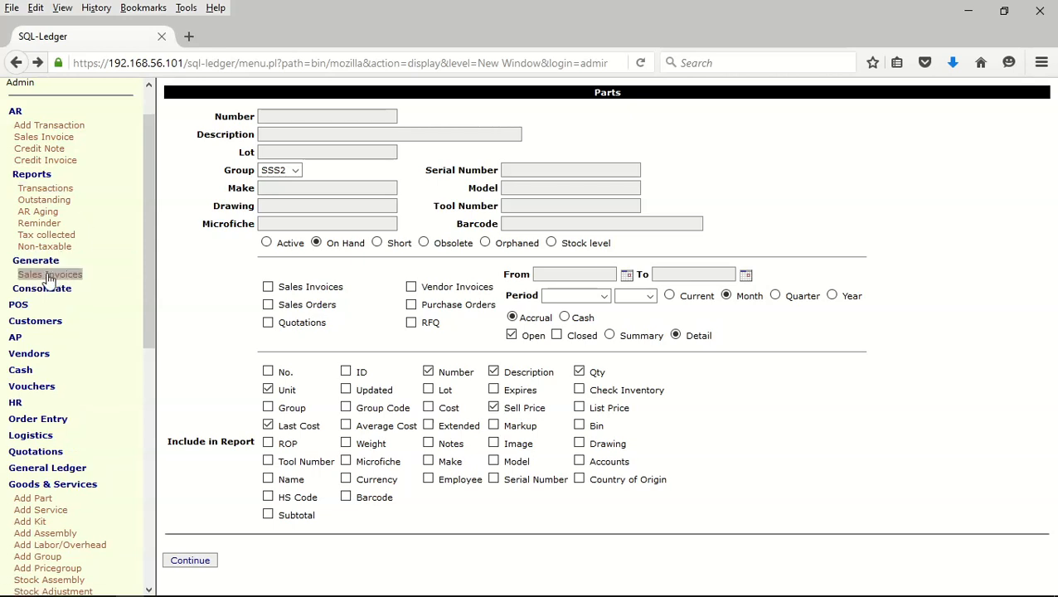
click(47, 275)
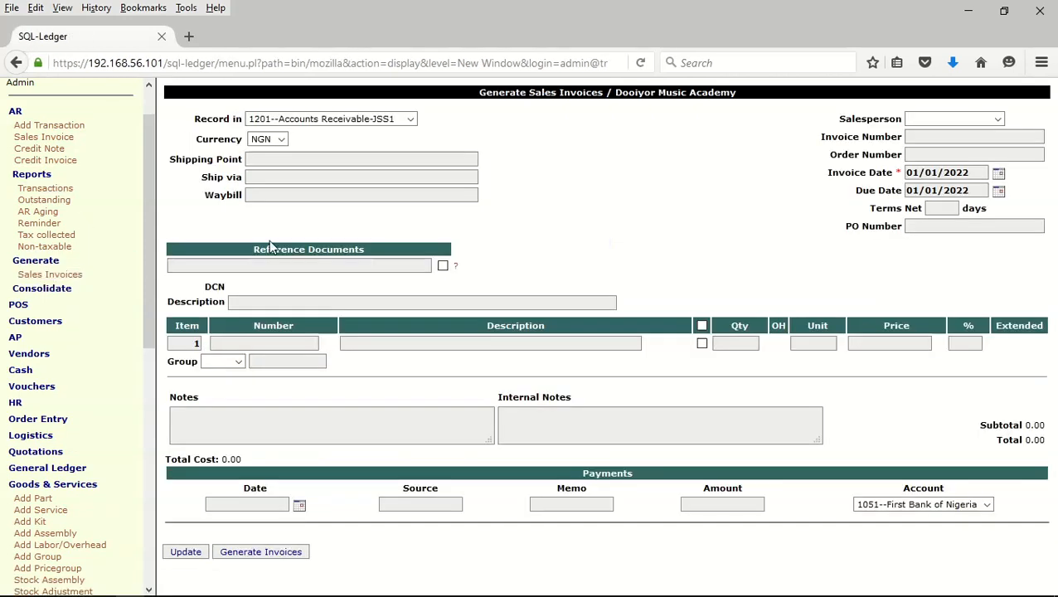
- Record the bulk invoices in 1210--Accounts Receivable-Books and set the invoice date to 04/12/2020
click(413, 122)
click(397, 203)
click(999, 174)
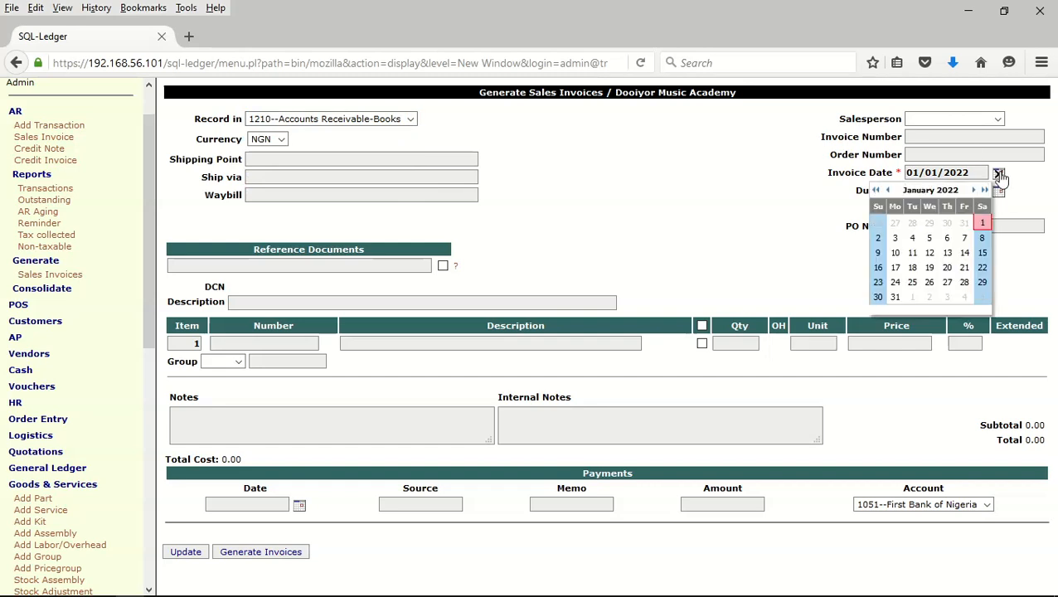
click(888, 192)
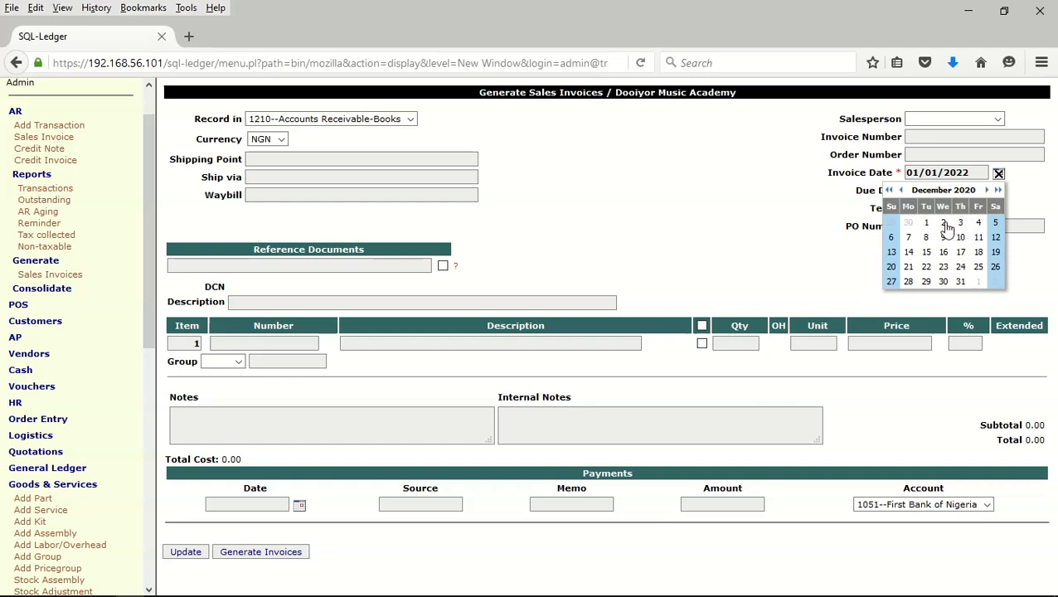
click(978, 224)
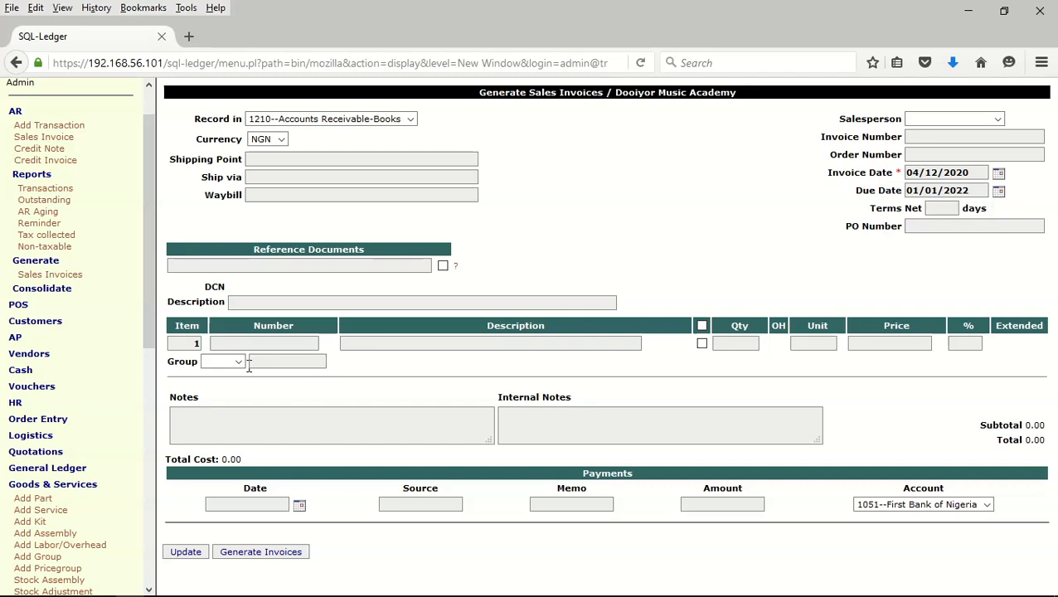
- Look up the parts in group JSS1 with the wildcard % and add all of them to the invoice lines
click(245, 343)
click(237, 360)
click(237, 363)
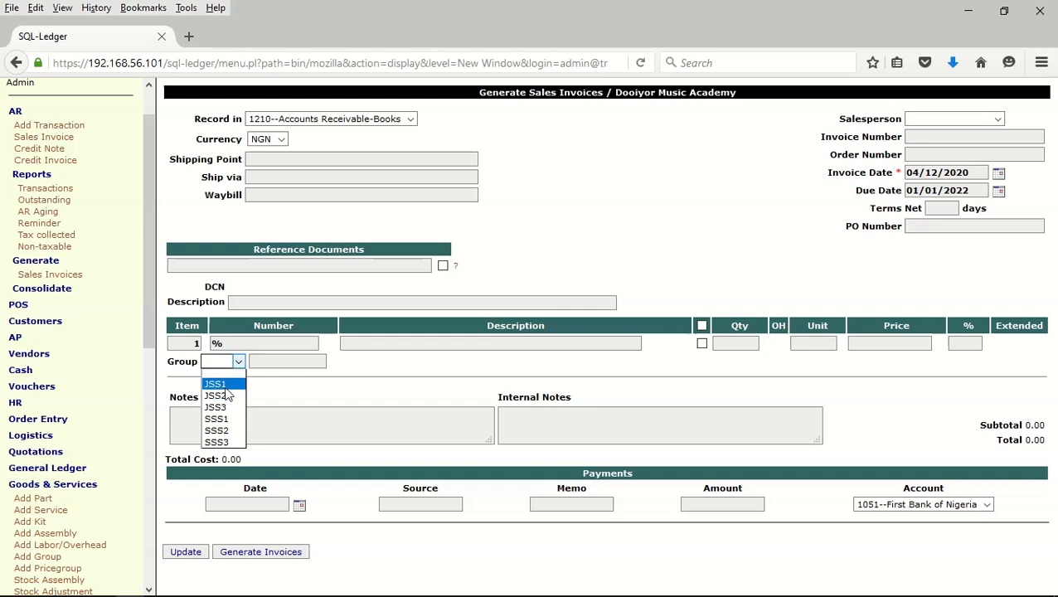
click(218, 384)
click(186, 553)
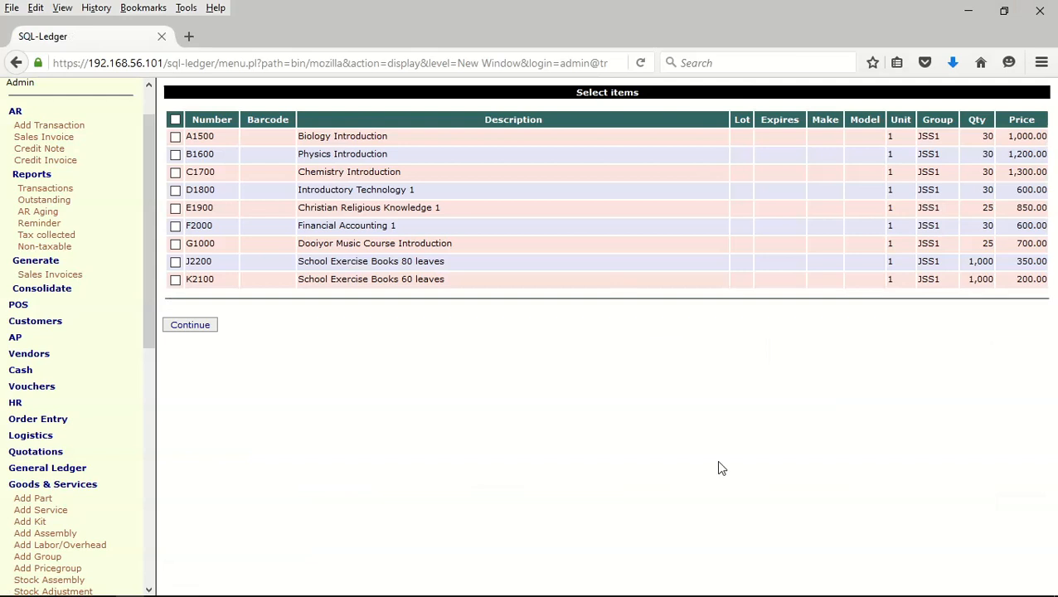
click(175, 121)
click(207, 327)
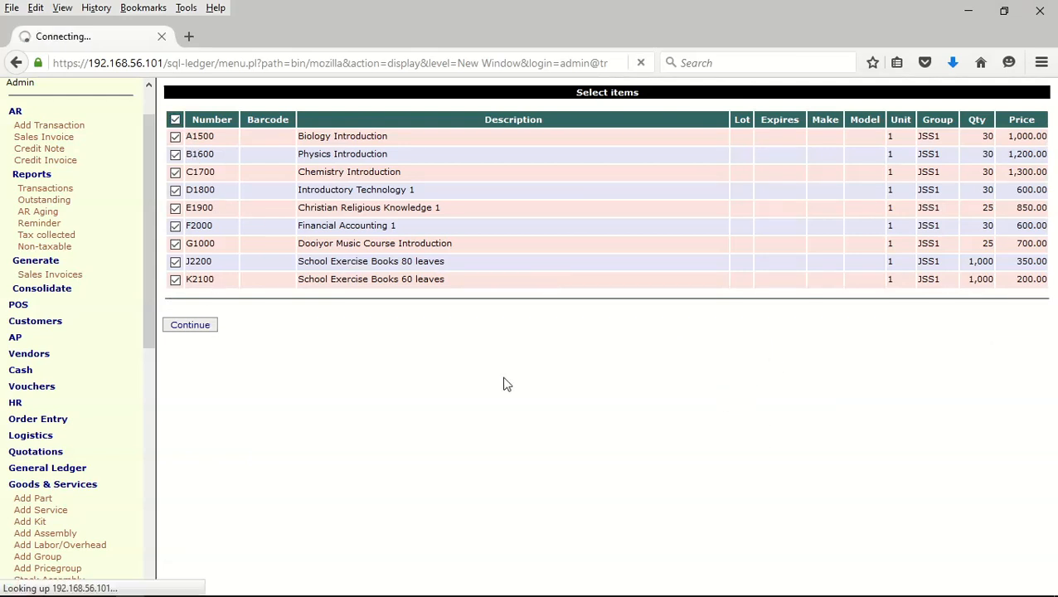
- Set the quantity of the 80-leaf and 60-leaf School Exercise Books to 12 each and update the invoice totals
scroll(528, 378, down, 5)
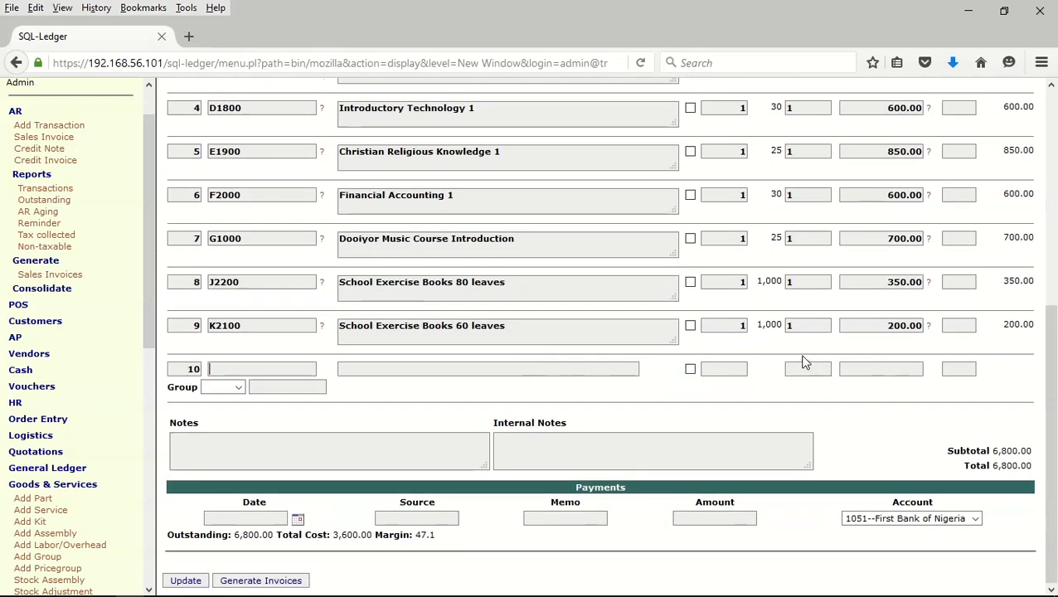
click(747, 282)
text(2)
click(746, 325)
text(2)
click(188, 582)
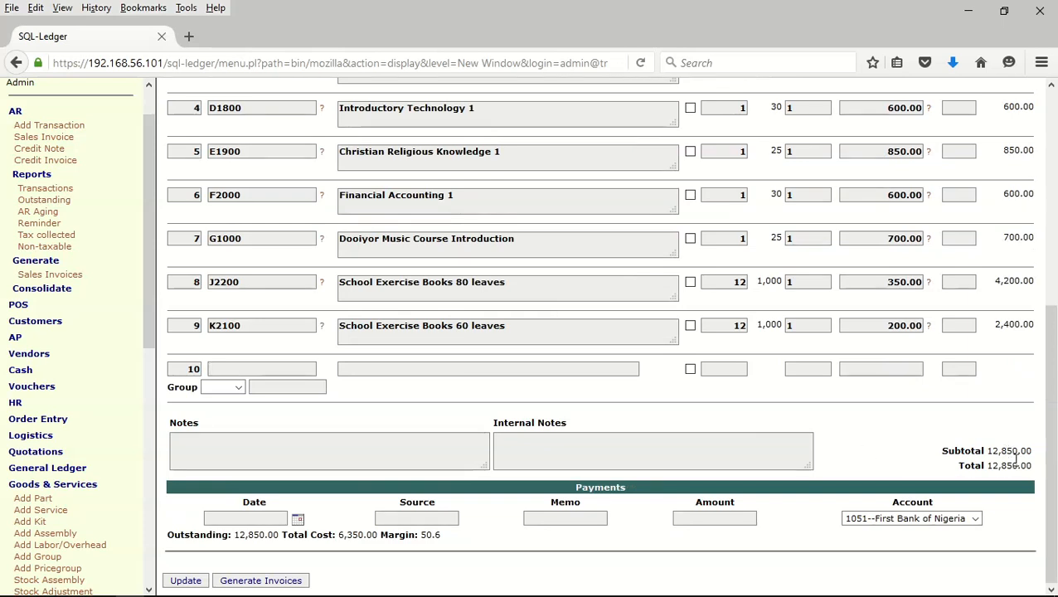
- Generate the sales invoices for all customers in pricegroup JSS1
click(262, 581)
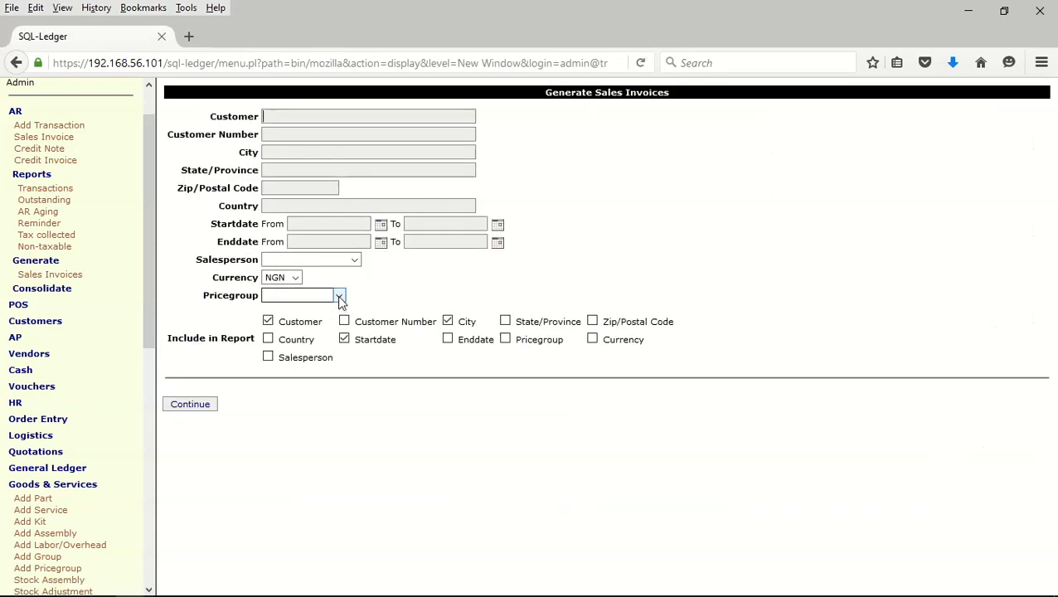
click(339, 296)
click(309, 332)
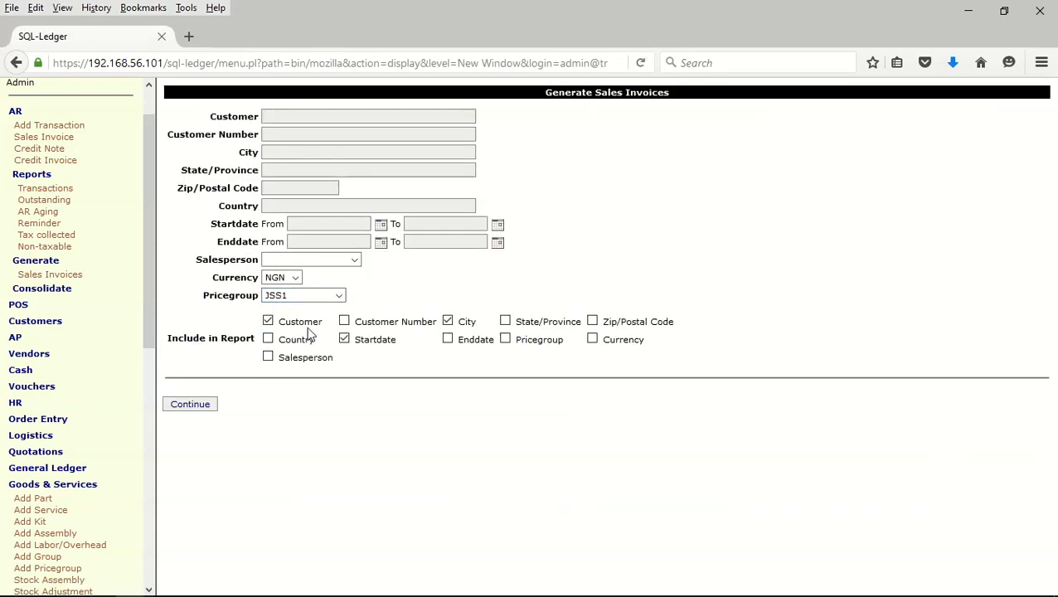
click(196, 406)
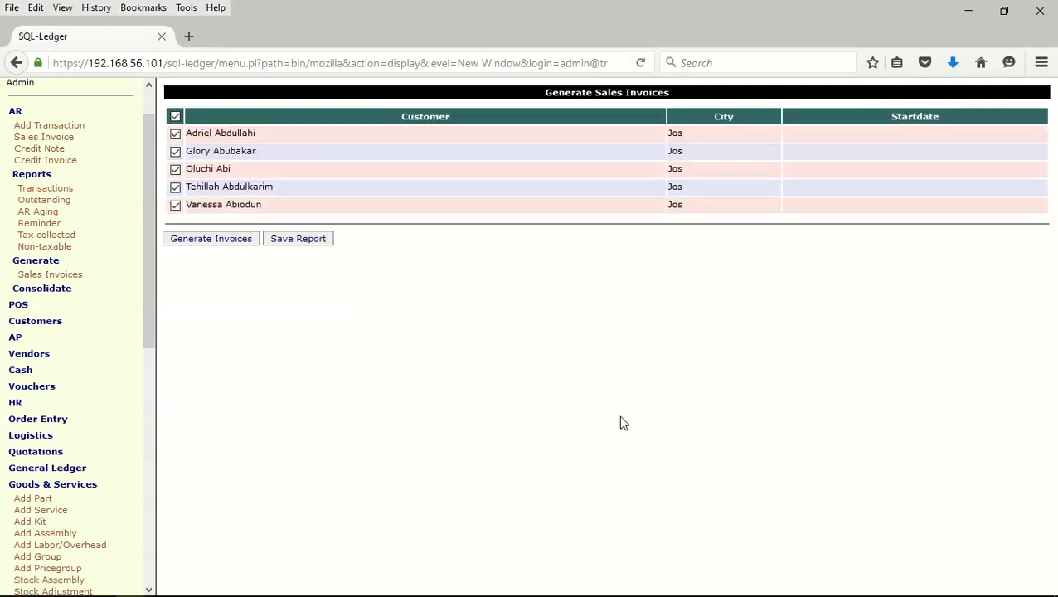
click(197, 241)
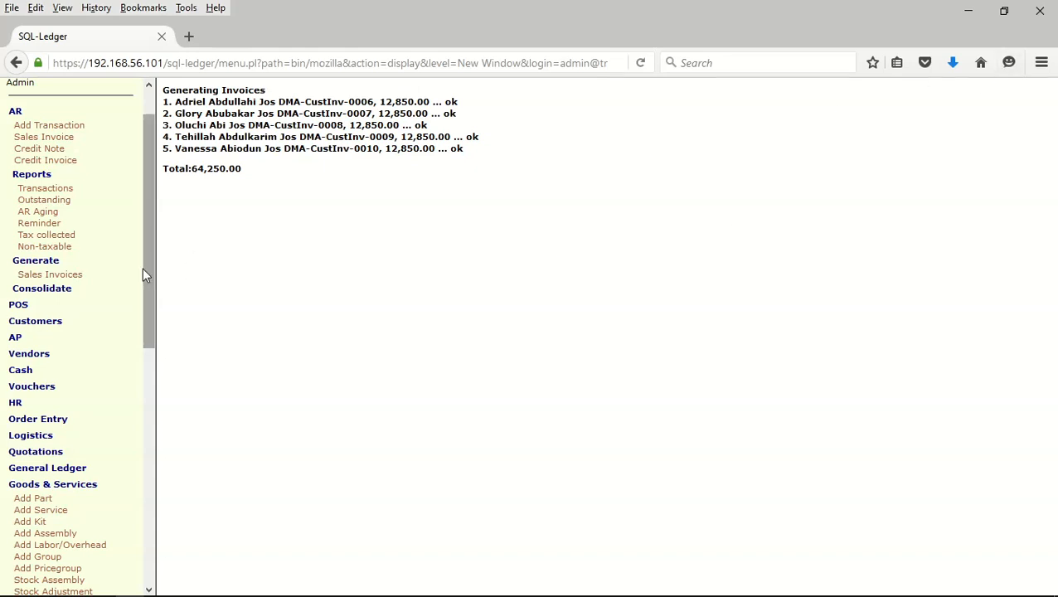
- Start another bulk sales invoice recorded in 1210--Accounts Receivable-Books with the description "sale of books"
click(50, 274)
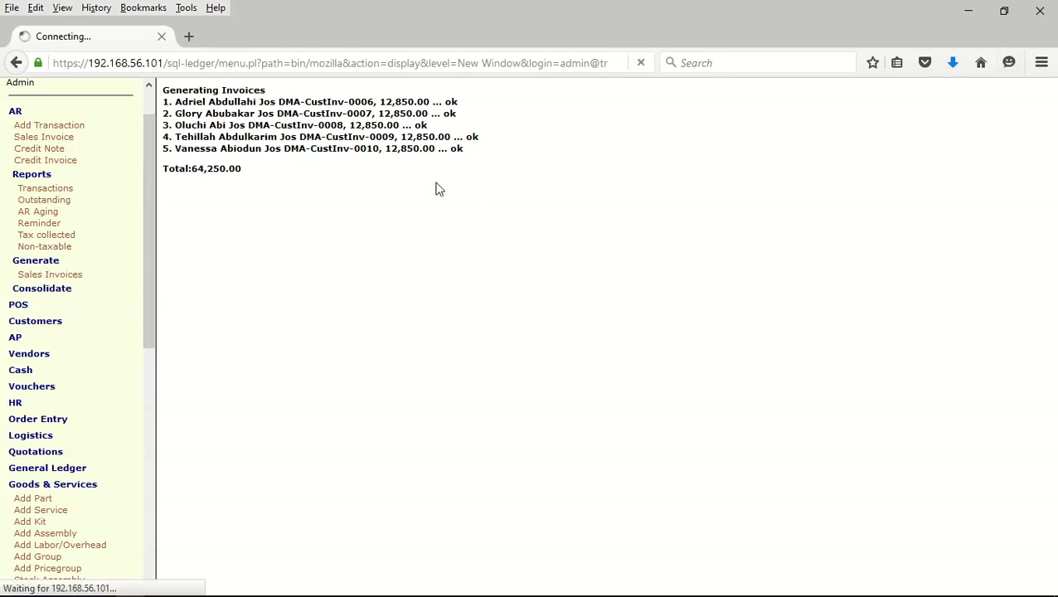
click(406, 119)
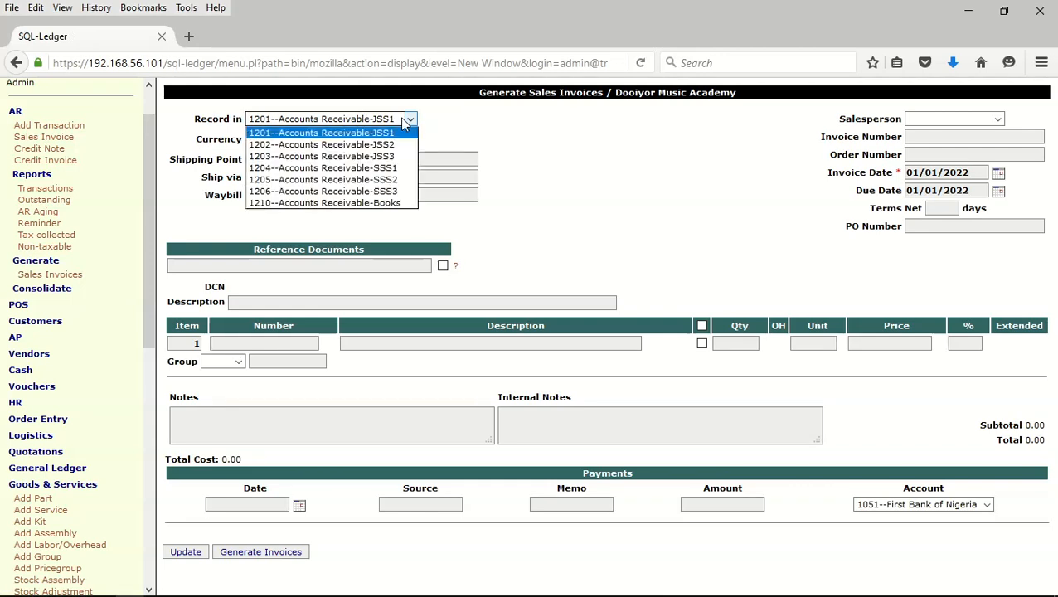
click(390, 204)
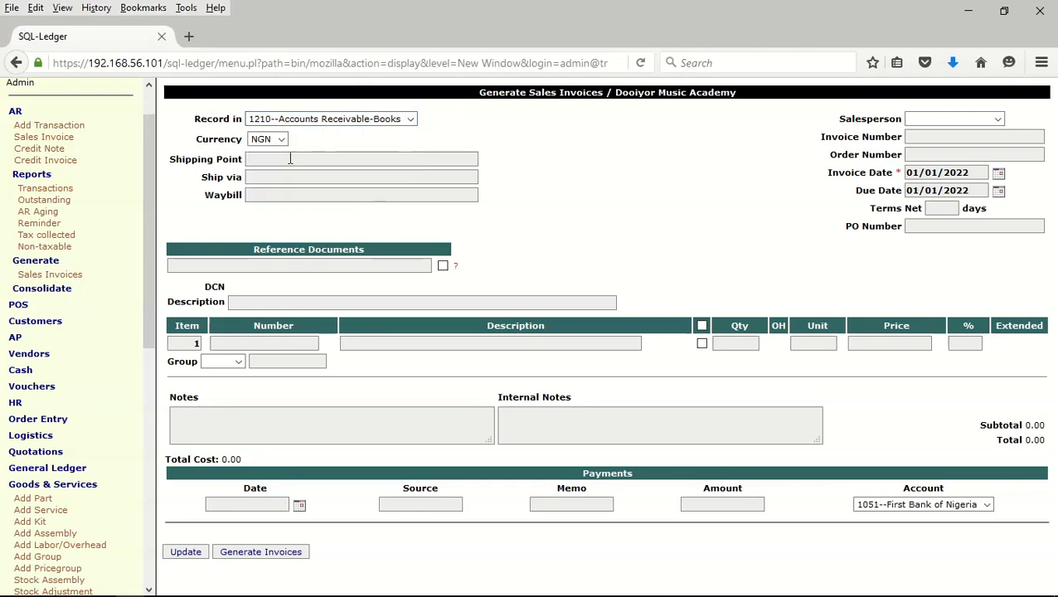
click(263, 303)
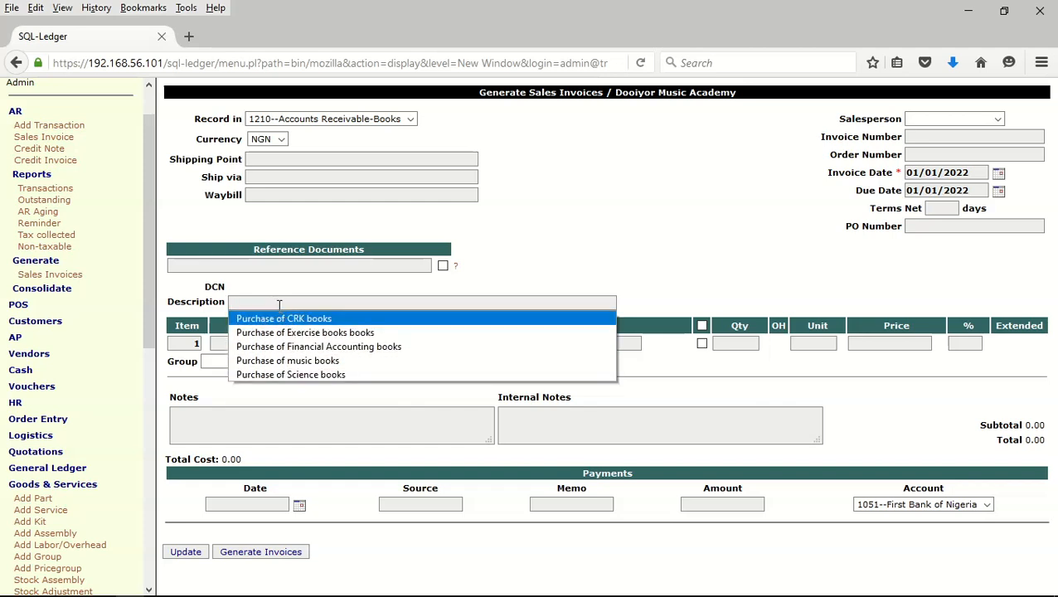
text(s)
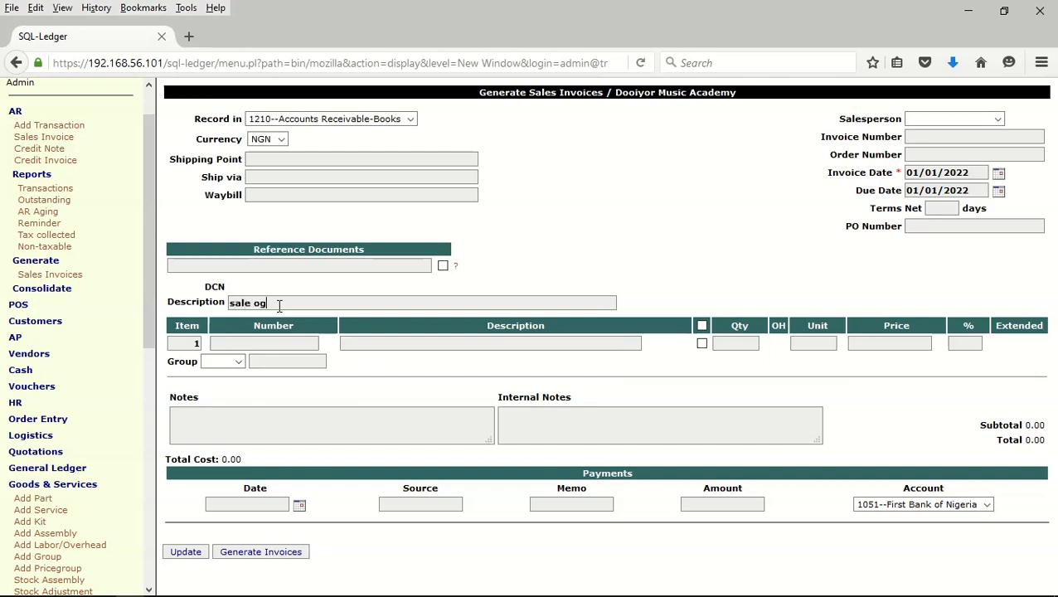
text(ale of books)
- Look up the parts in group JSS2 with the wildcard % and add all of them to the invoice lines
click(237, 362)
click(224, 396)
click(243, 343)
text(%)
key(Return)
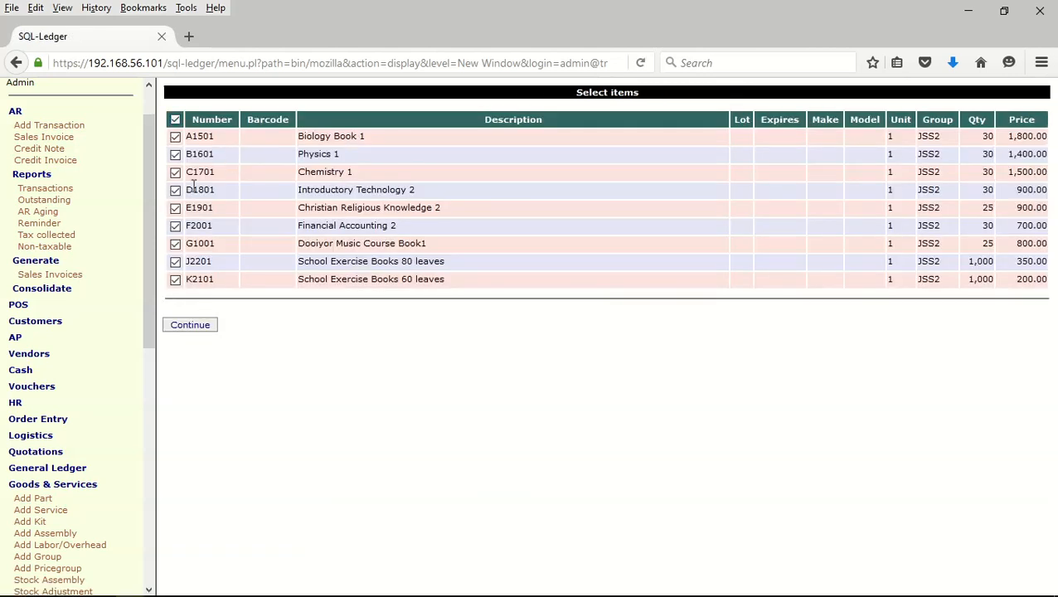
click(199, 330)
- Set the quantity to 12 for both School Exercise Books items, J2201 and K2101
scroll(742, 287, down, 5)
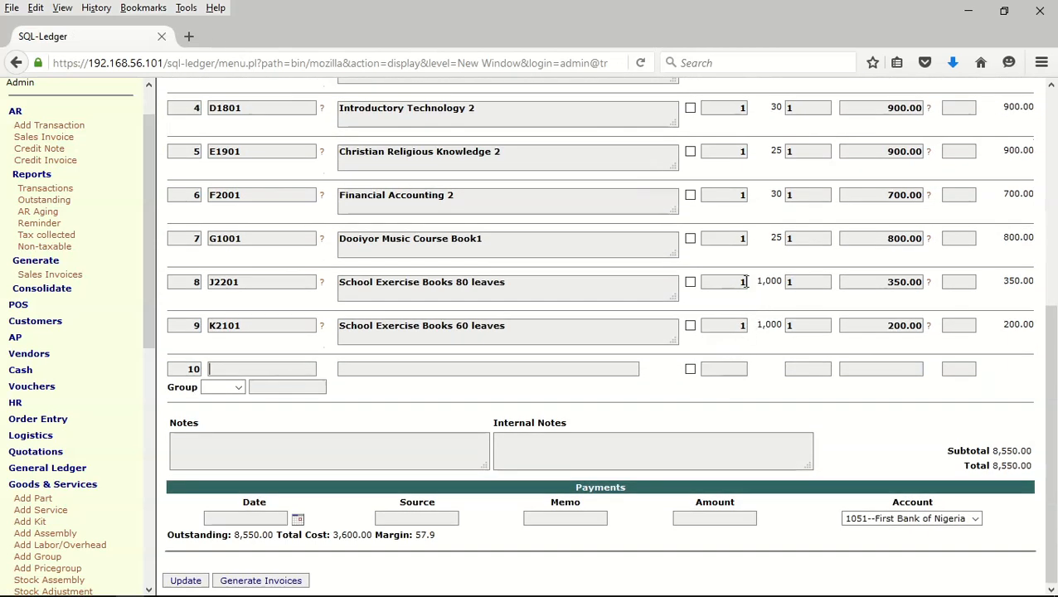
click(746, 282)
text(2)
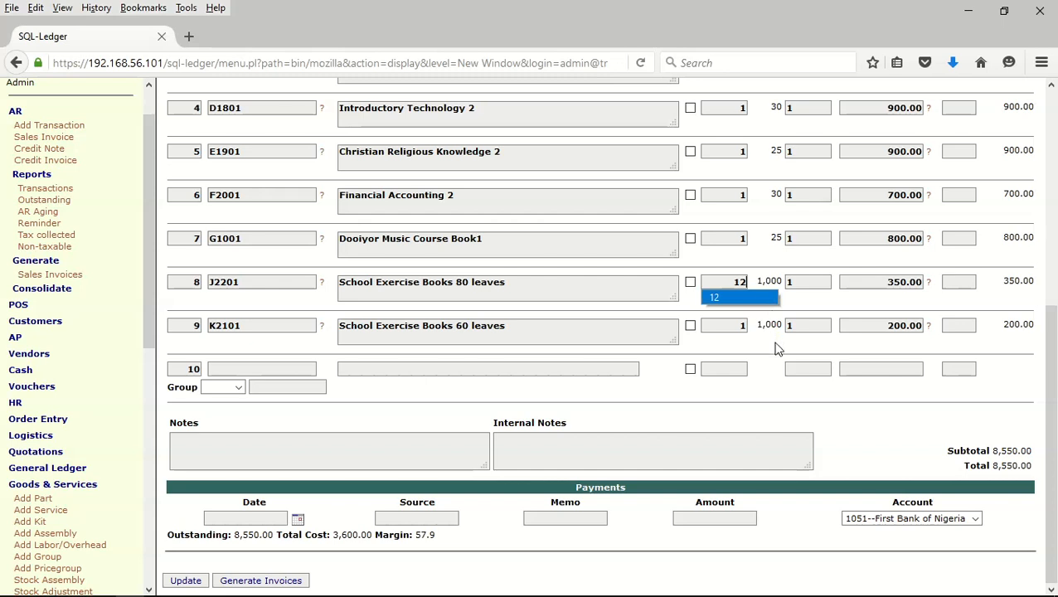
click(746, 325)
text(2)
click(761, 399)
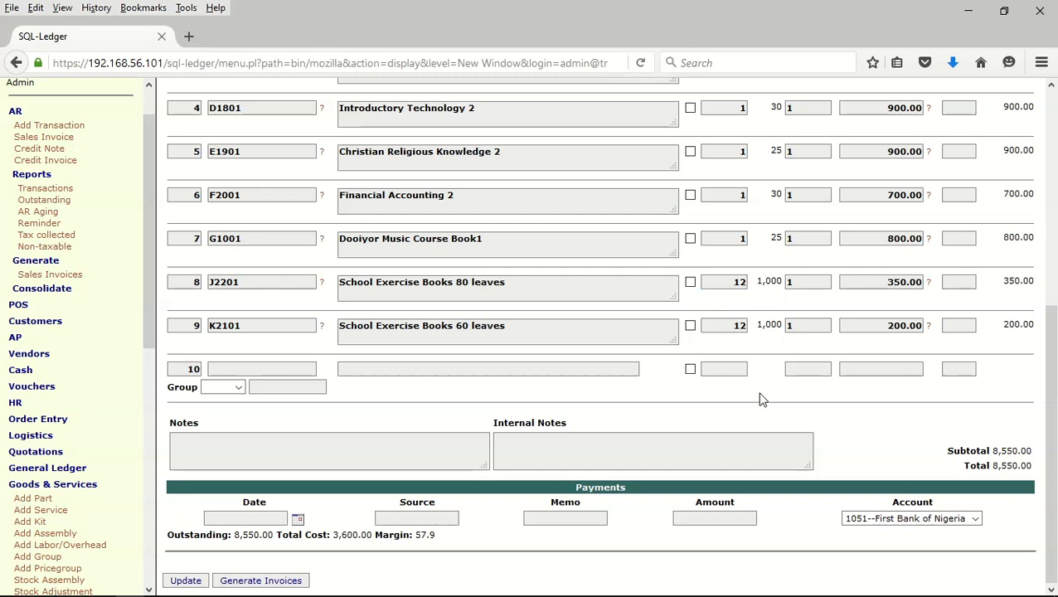
- Generate the sales invoices for all customers in pricegroup JSS2
click(226, 584)
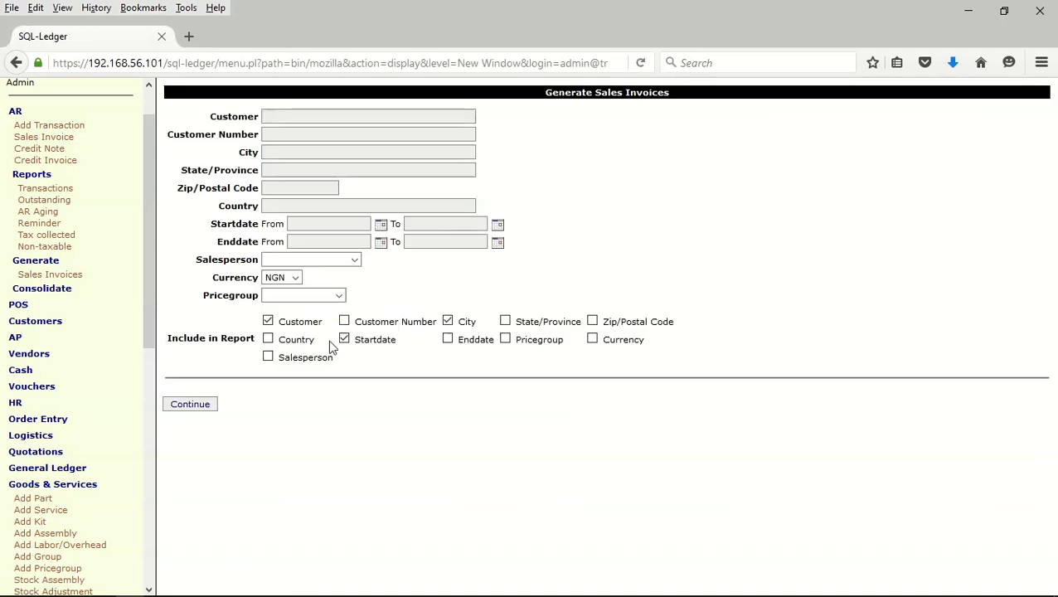
click(338, 296)
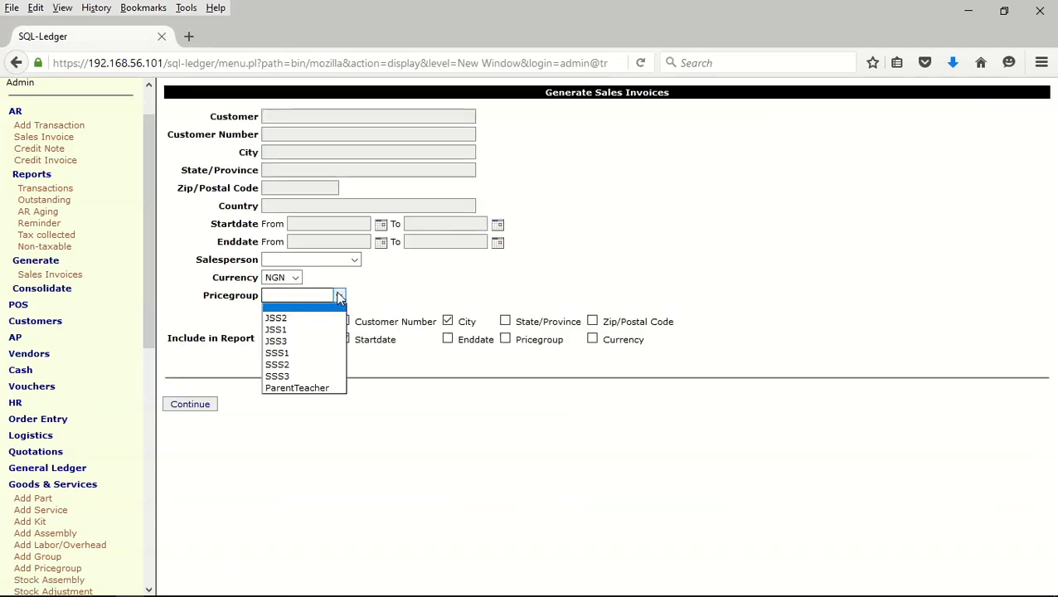
click(290, 319)
click(200, 406)
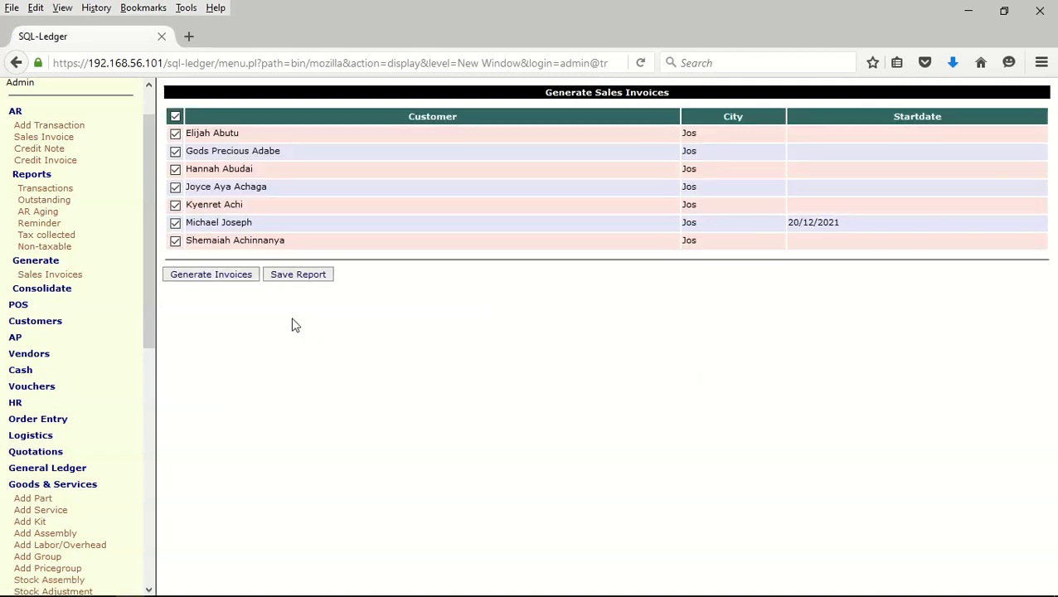
click(220, 276)
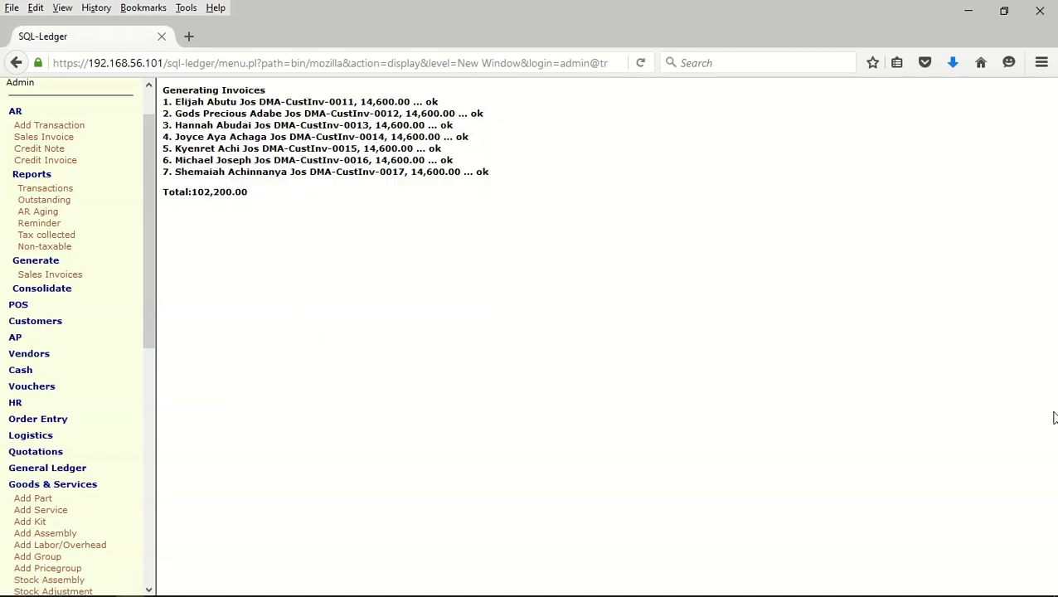
- Run the AR Transactions report with the Open filter cleared and the Due column included to check the generated invoices
click(37, 176)
click(46, 117)
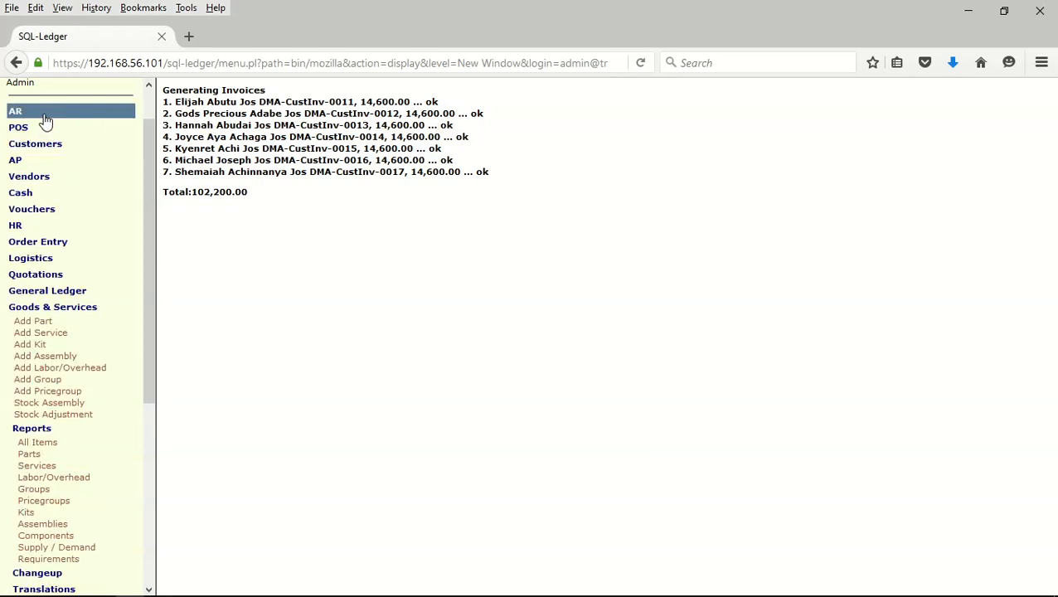
click(103, 313)
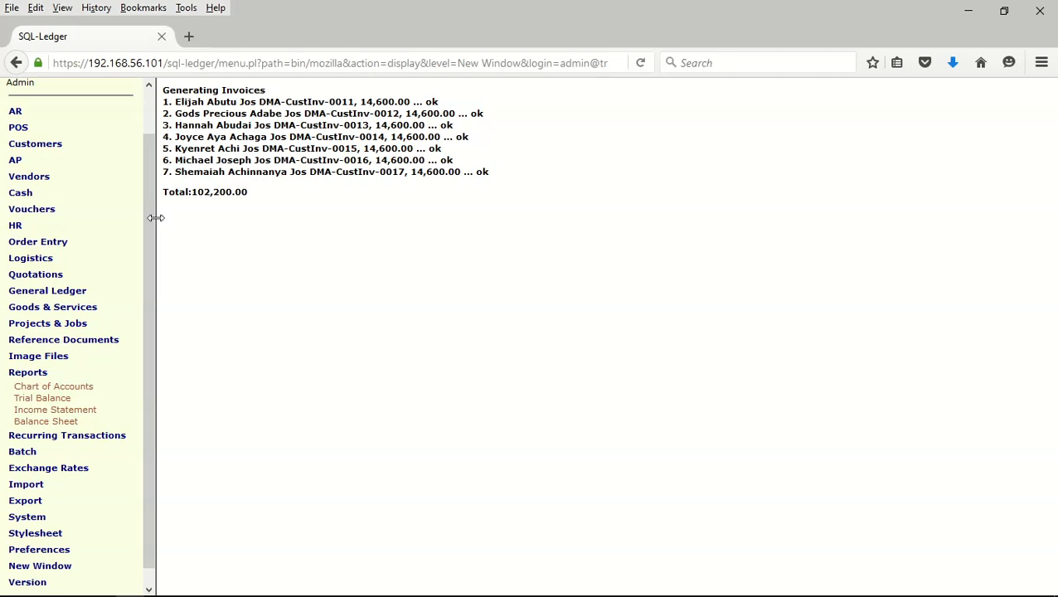
click(40, 113)
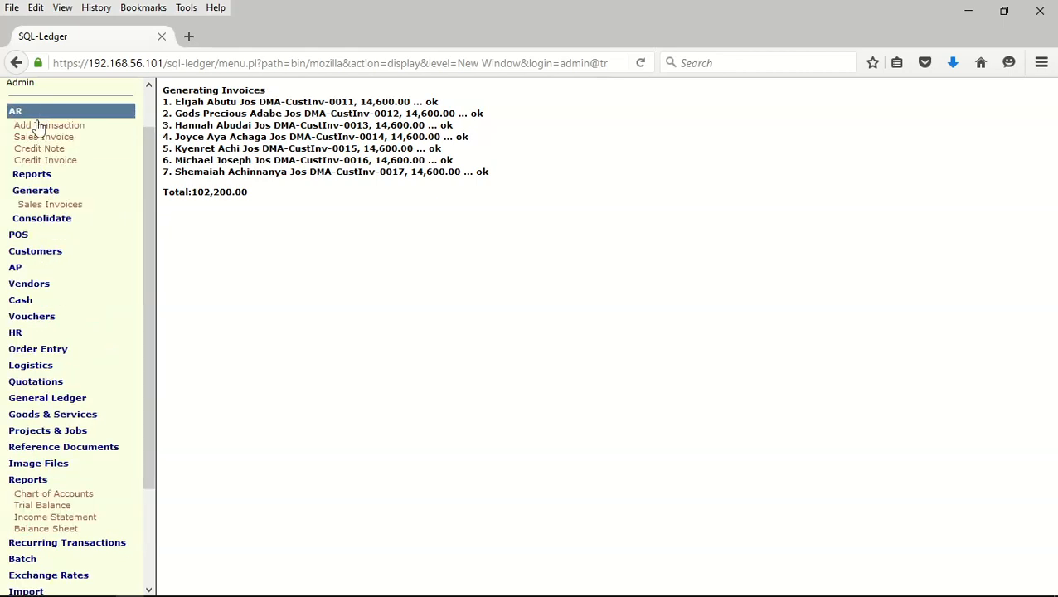
click(35, 174)
click(46, 189)
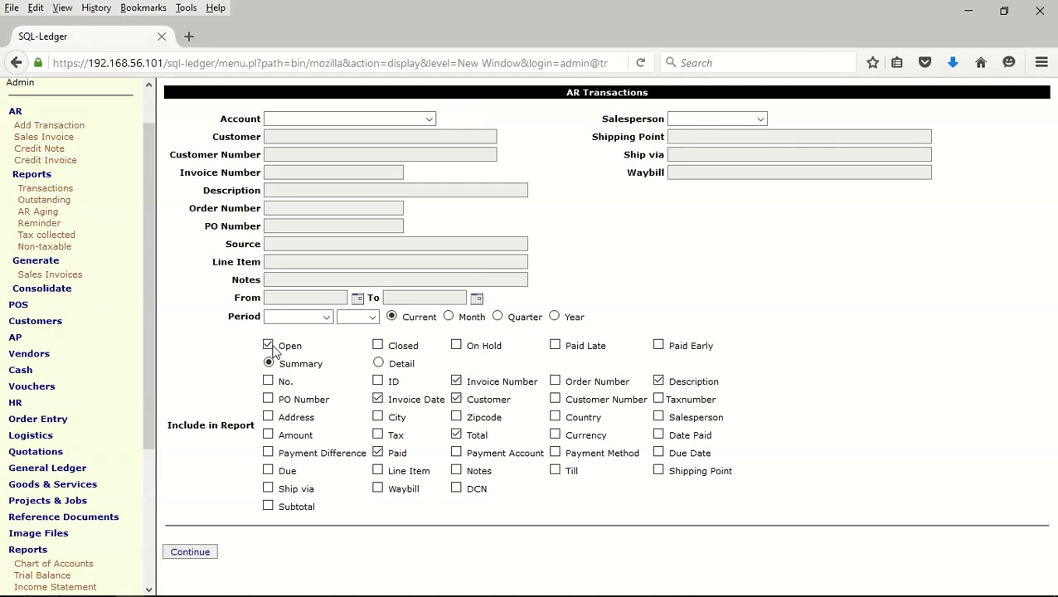
click(269, 347)
click(268, 470)
click(207, 554)
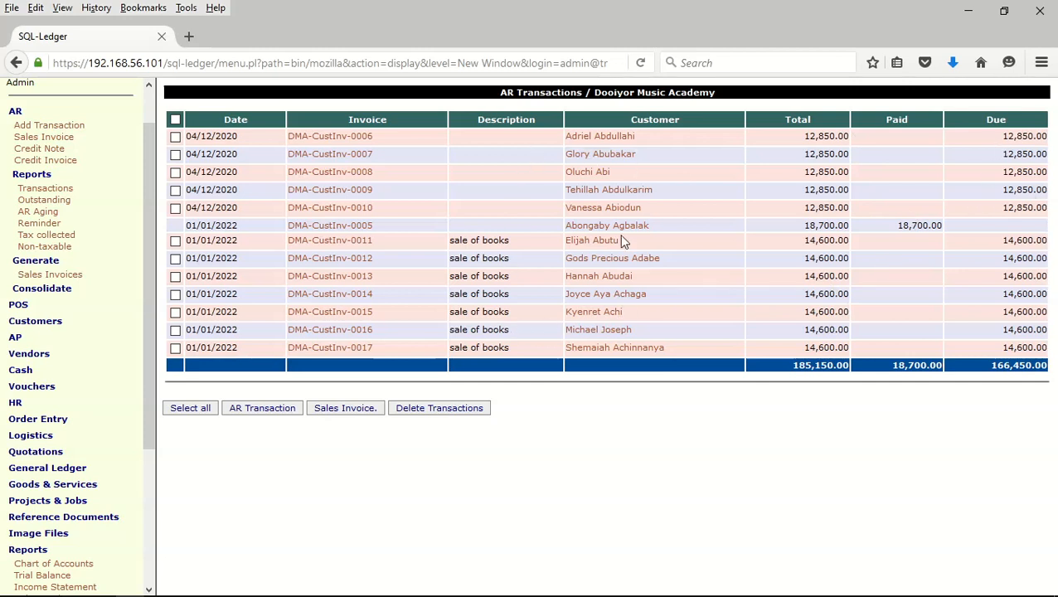
- Open the cash Receipts form and list the invoices due under 1201--Accounts Receivable-JSS1
click(33, 175)
click(17, 111)
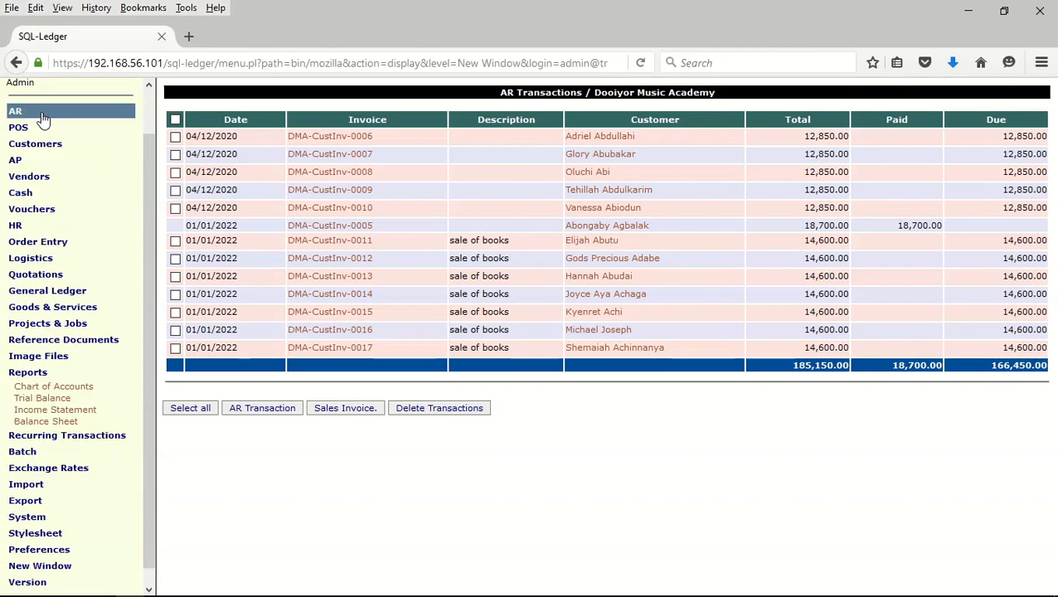
click(43, 198)
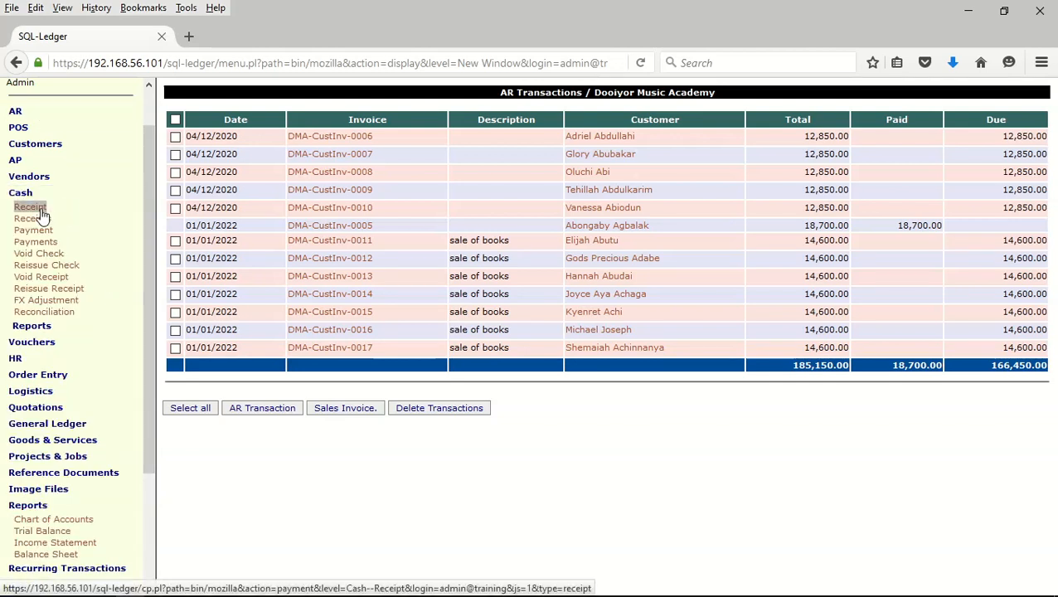
click(41, 209)
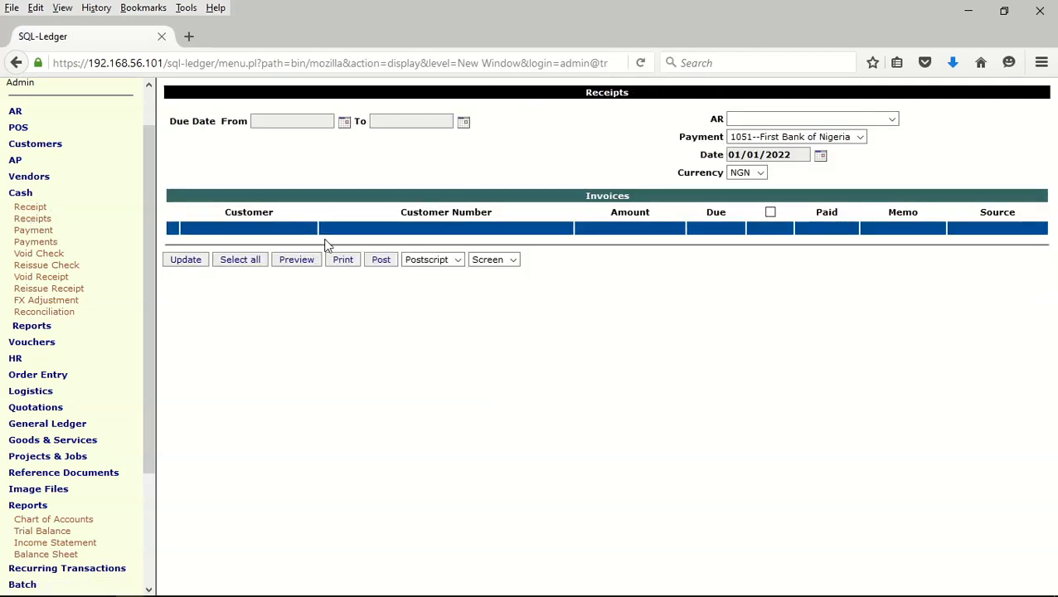
click(885, 120)
click(866, 142)
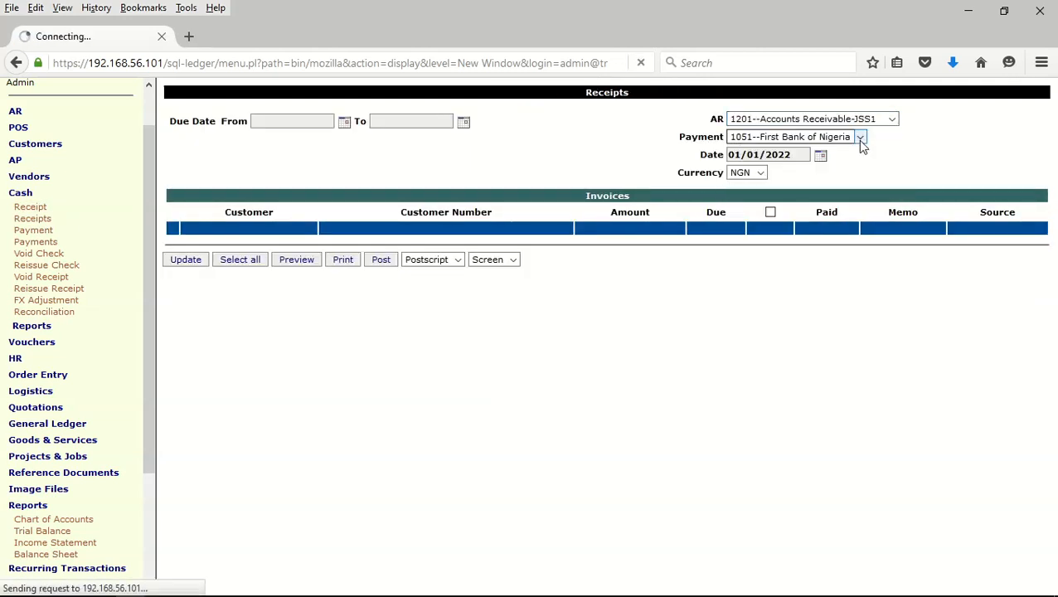
click(187, 261)
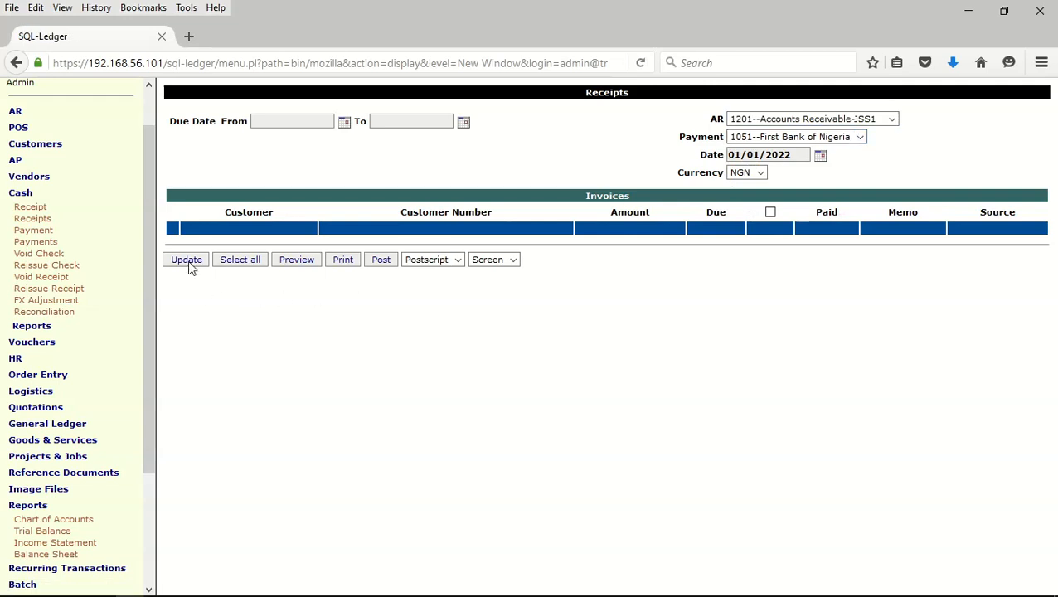
- List the invoices due under 1210--Accounts Receivable-Books and mark all of them for payment in full
click(891, 122)
click(861, 213)
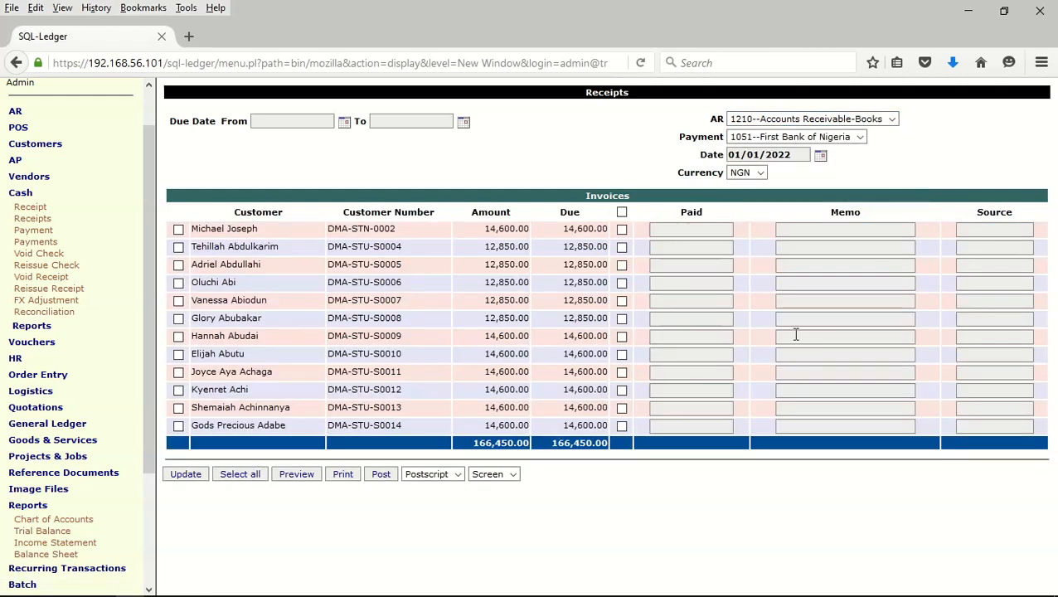
click(622, 212)
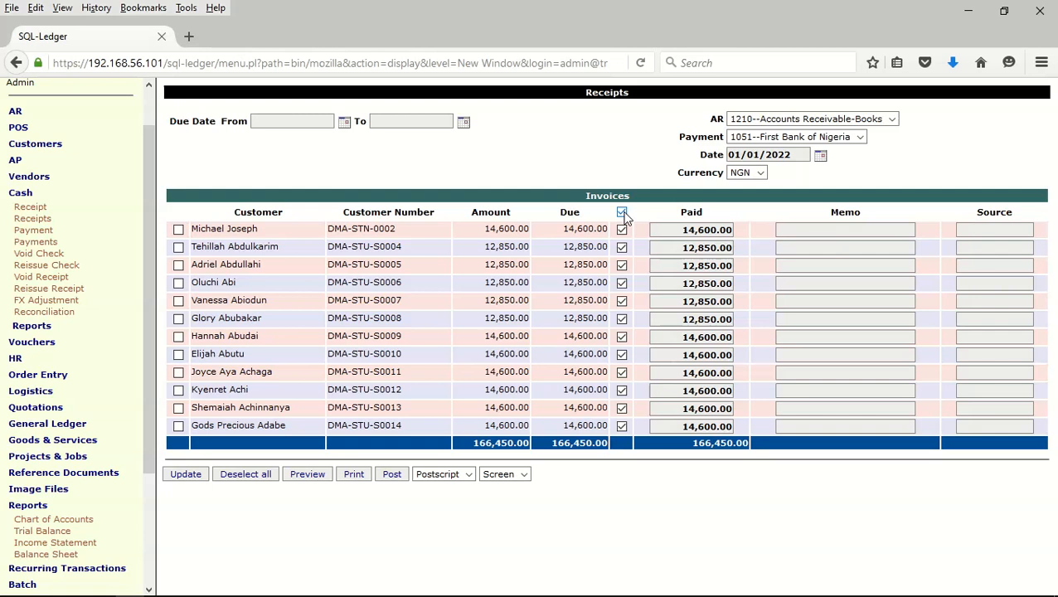
- Set the payment account to 1101--Main Cash and post the receipts for the selected book invoices
click(855, 141)
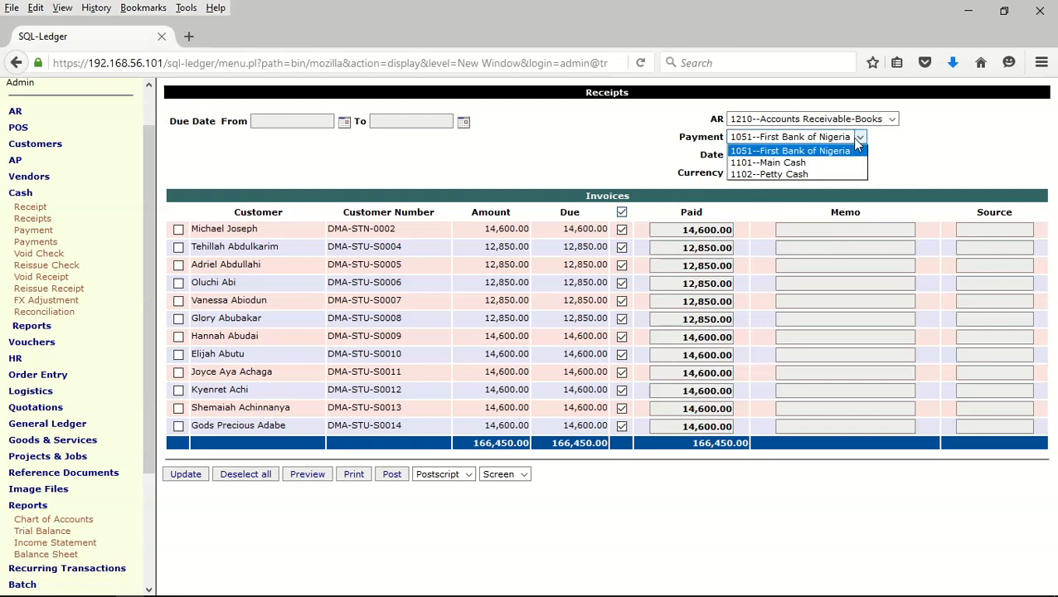
click(801, 163)
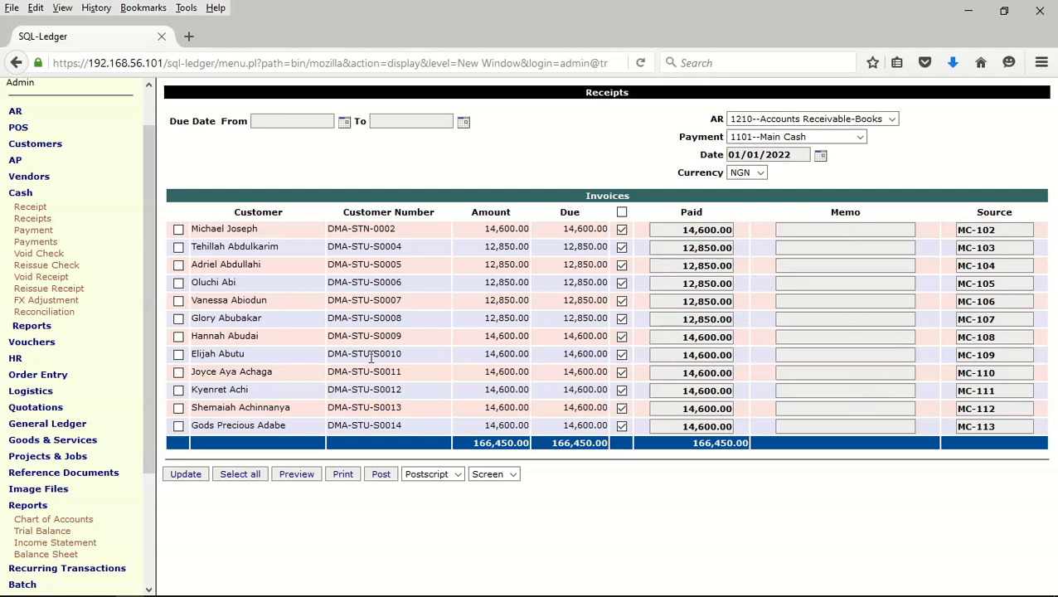
click(382, 480)
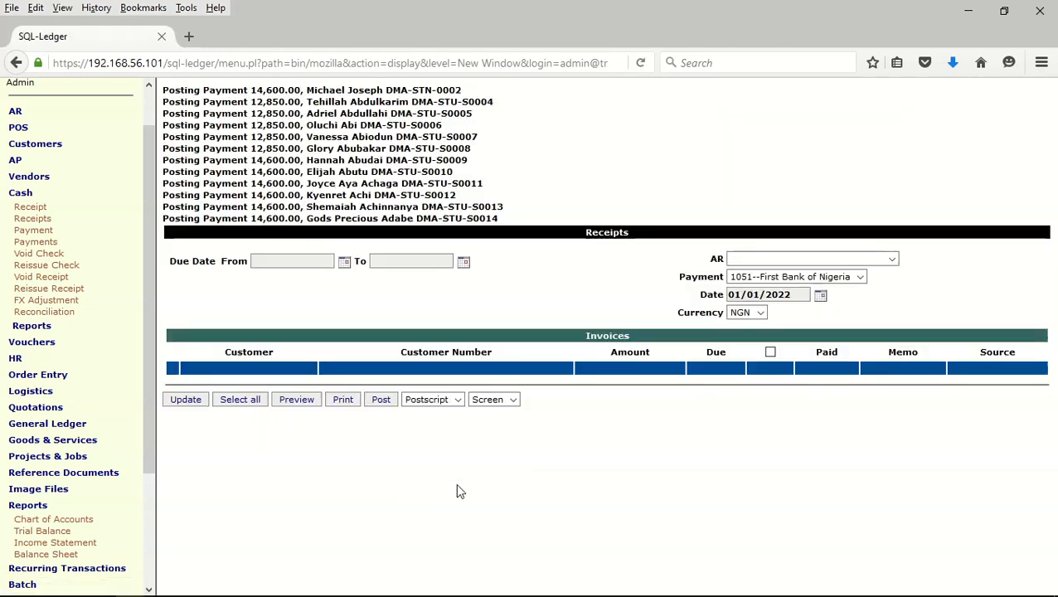
click(382, 400)
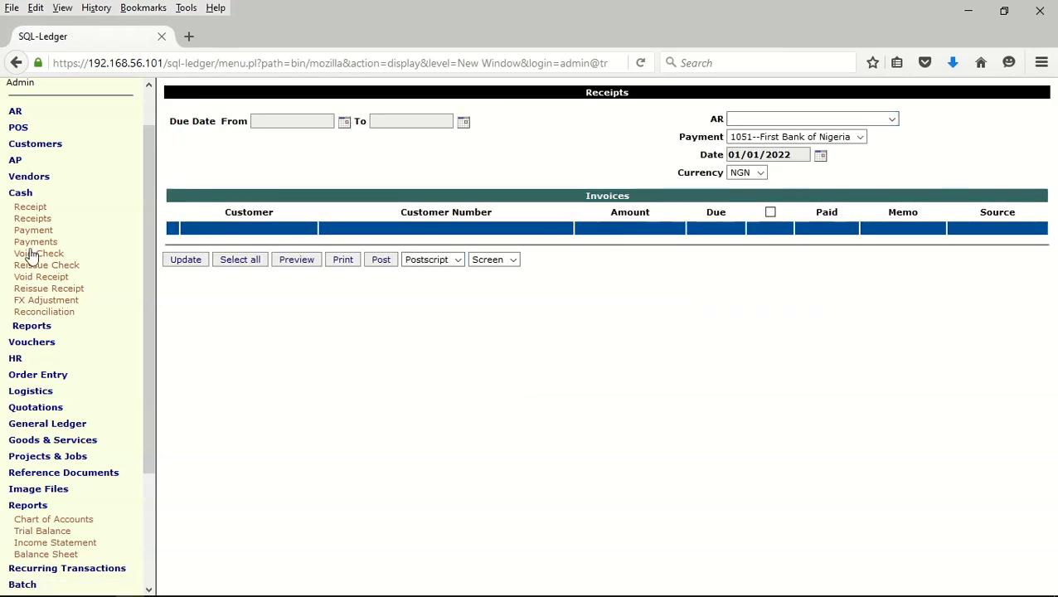
- Run the AR Transactions report with the Open filter to check for unpaid invoices
click(37, 196)
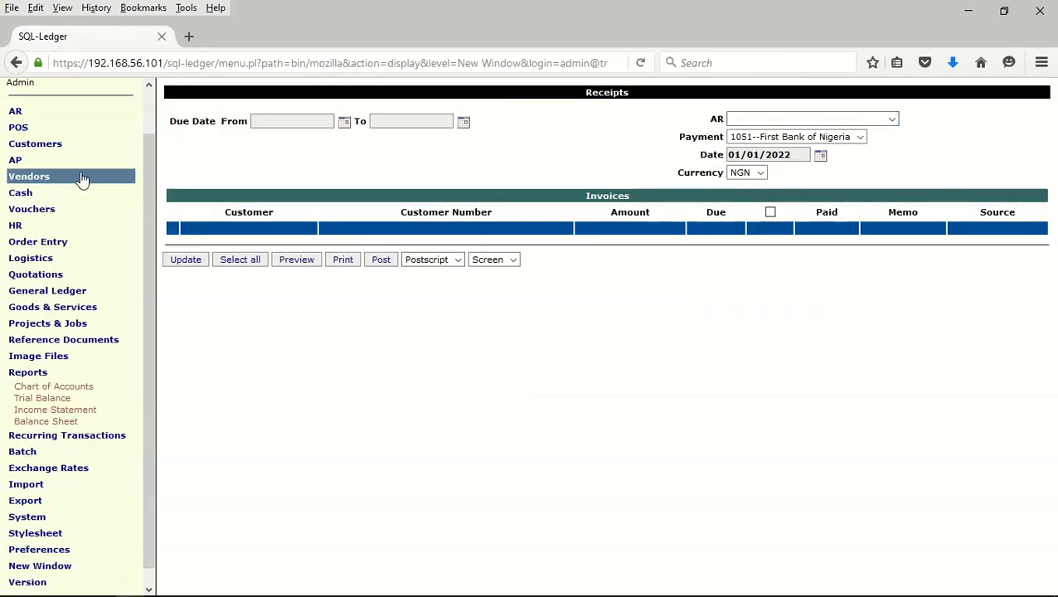
scroll(78, 175, up, 2)
click(49, 158)
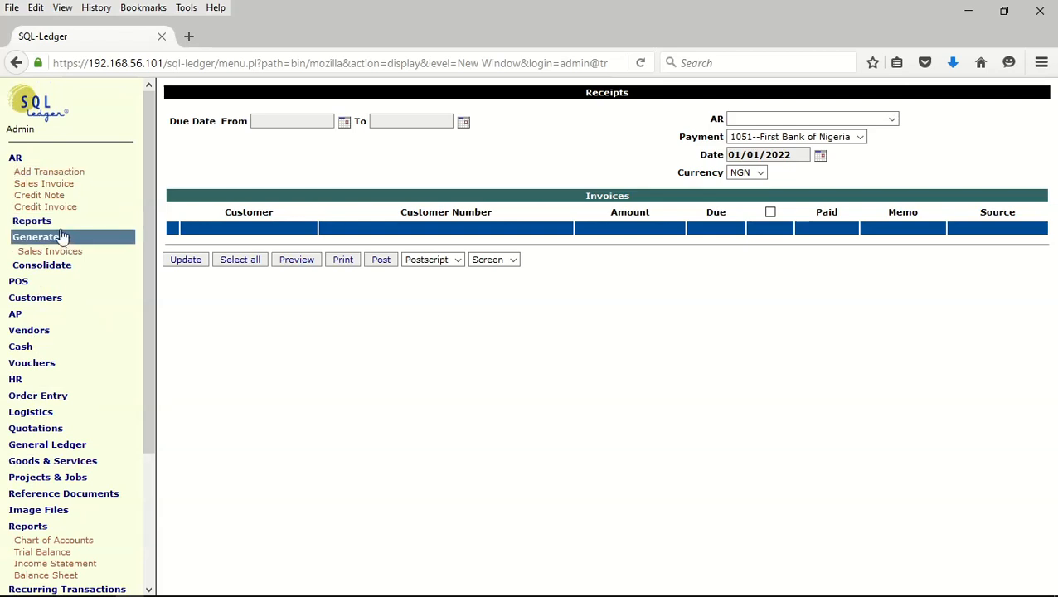
click(38, 221)
click(39, 238)
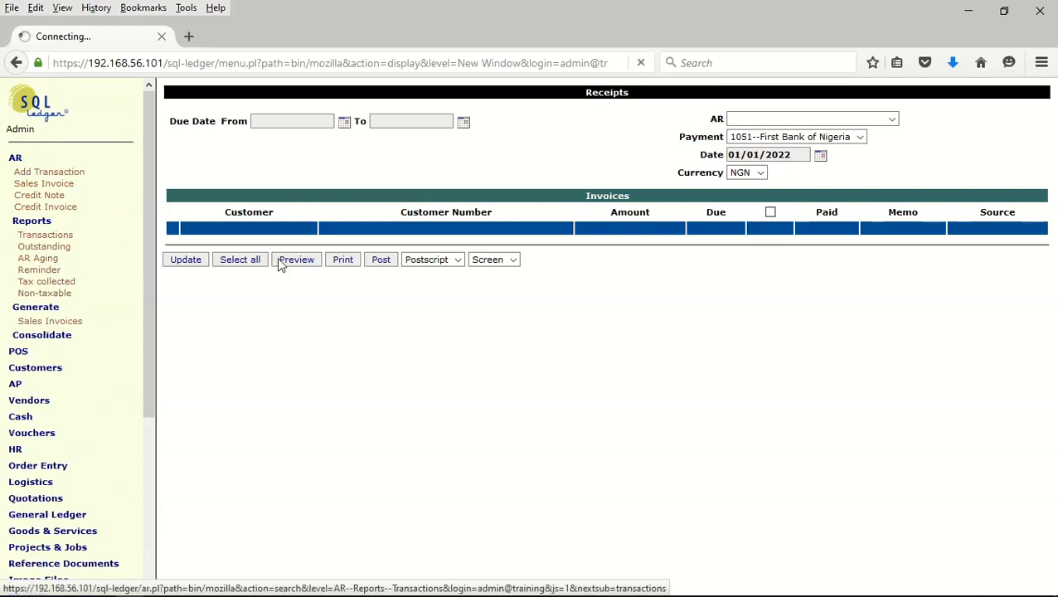
click(180, 553)
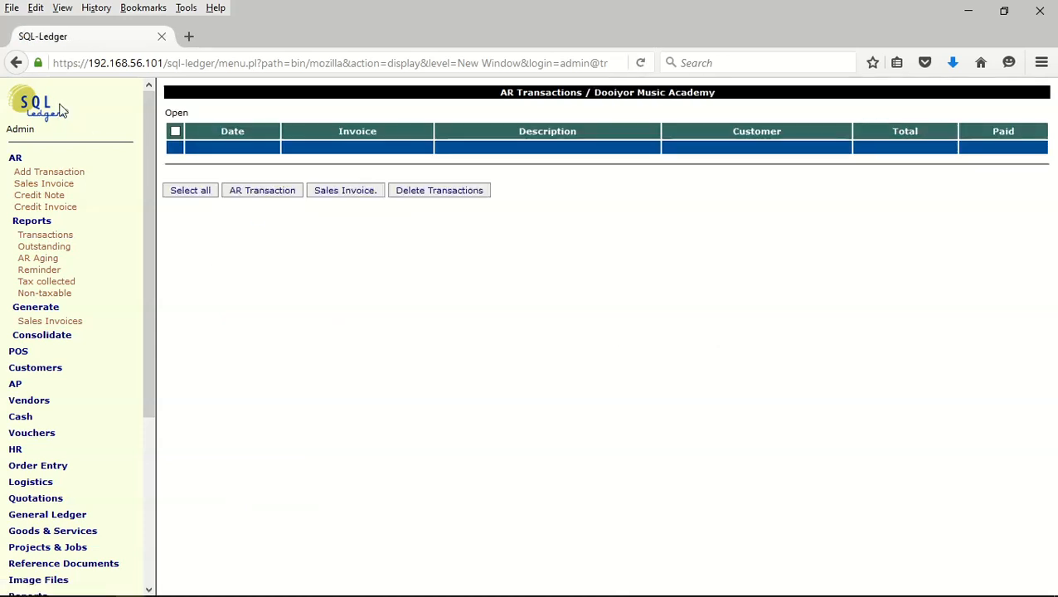
- Rerun the AR Transactions report with the Open filter cleared and the Due column included
click(15, 63)
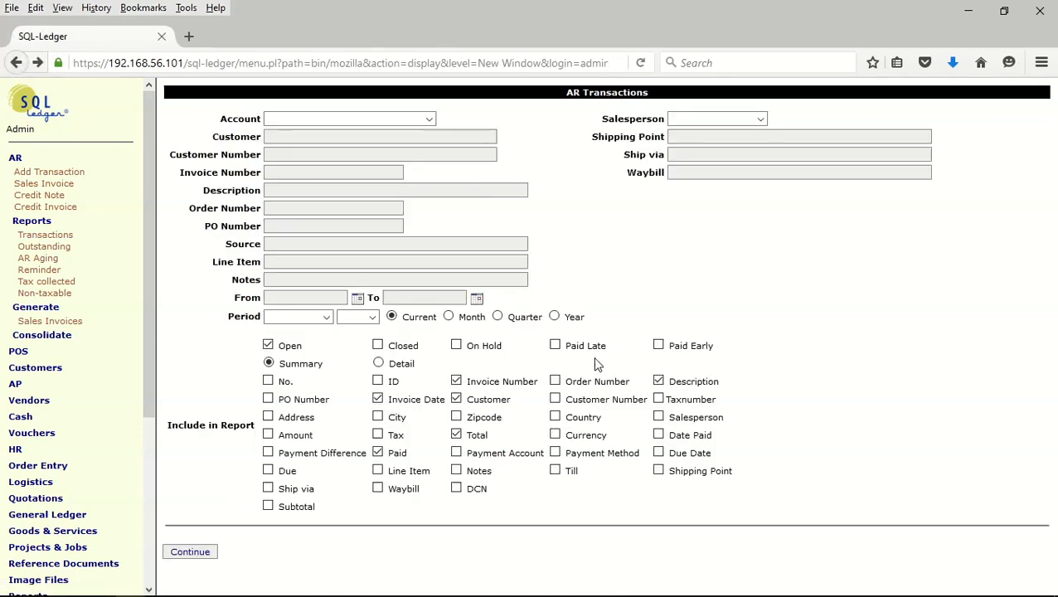
click(269, 347)
click(268, 470)
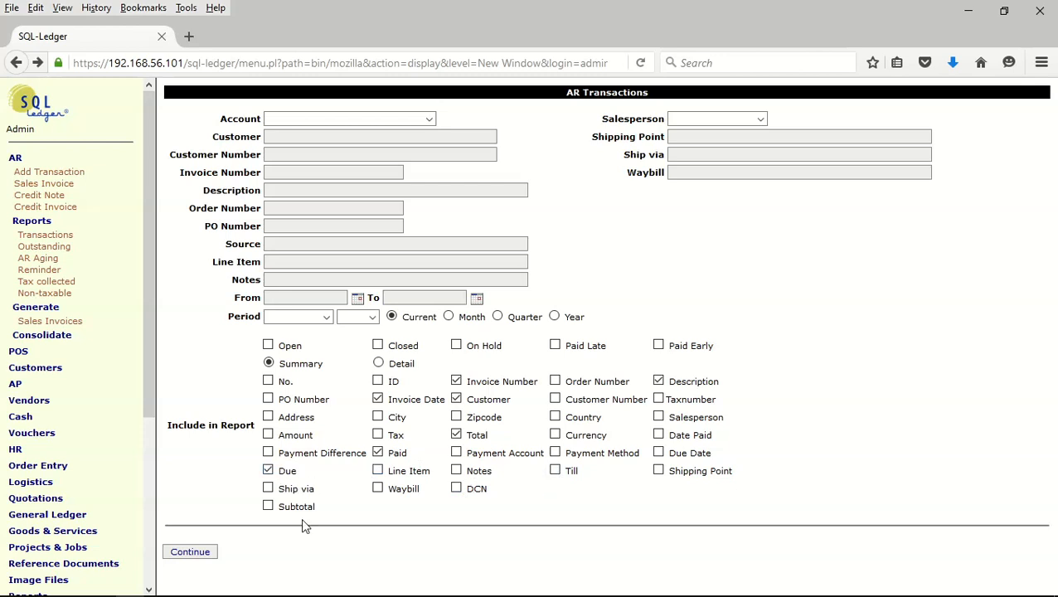
click(214, 554)
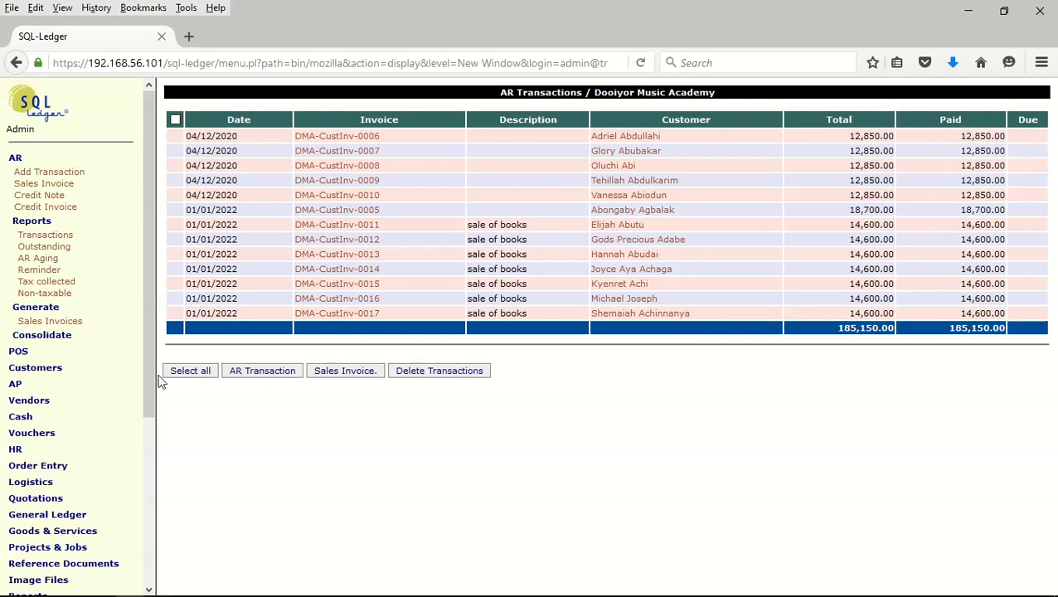
- Run the Trial Balance report with the standard accounts and no date restriction to check the account balances
click(47, 224)
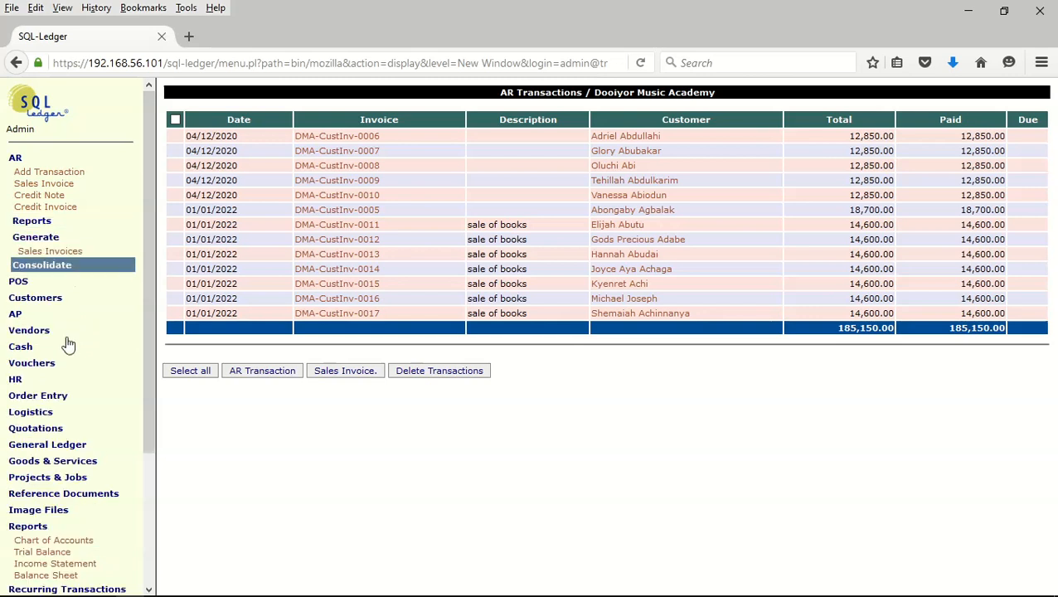
click(52, 552)
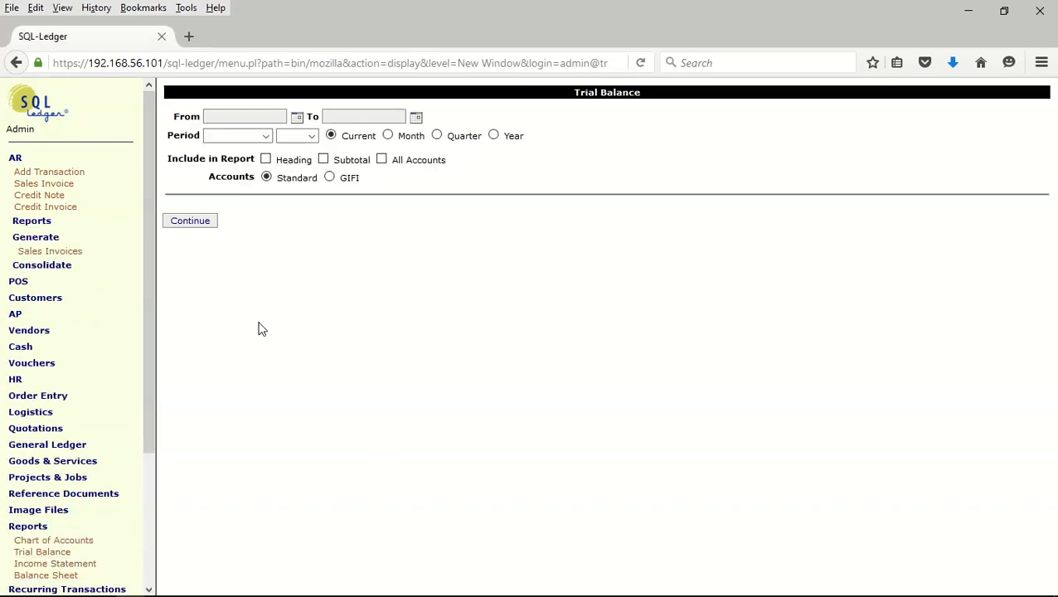
click(185, 223)
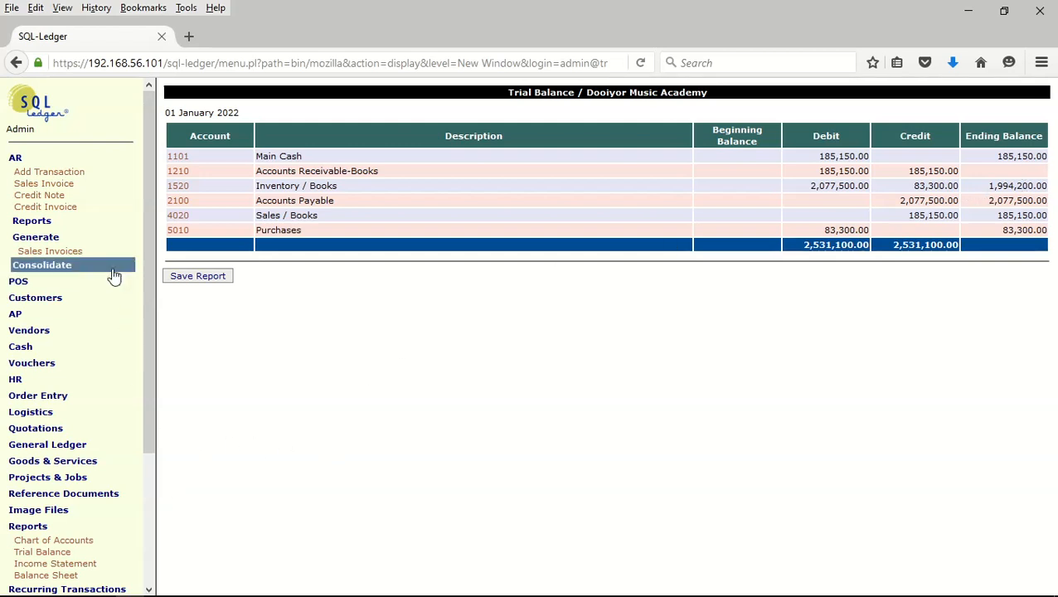
- Run the Goods & Services Parts report for active items with the default columns
click(58, 461)
scroll(59, 556, down, 1)
scroll(58, 527, down, 5)
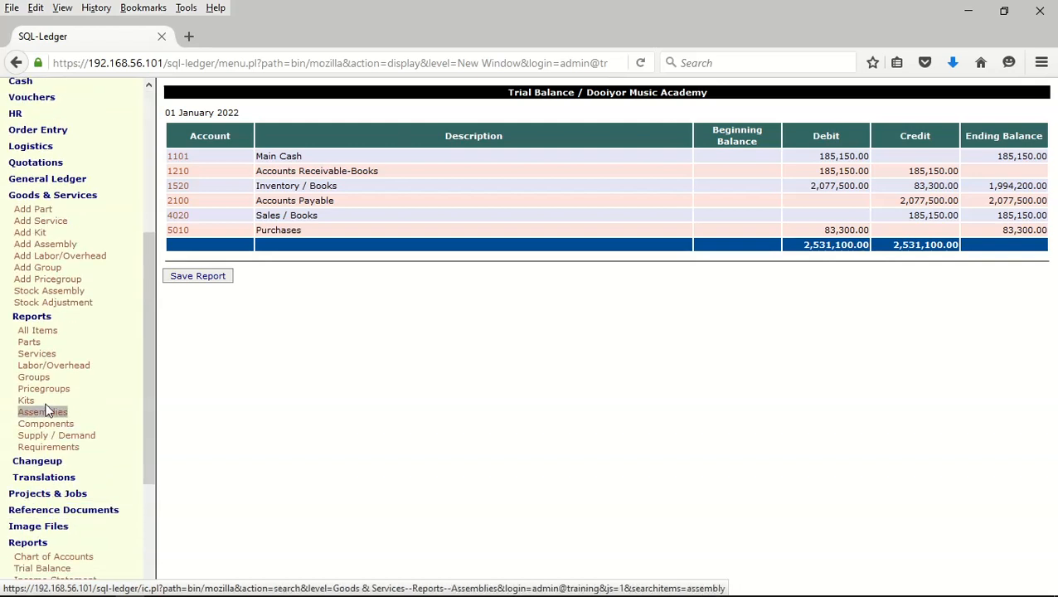
click(34, 342)
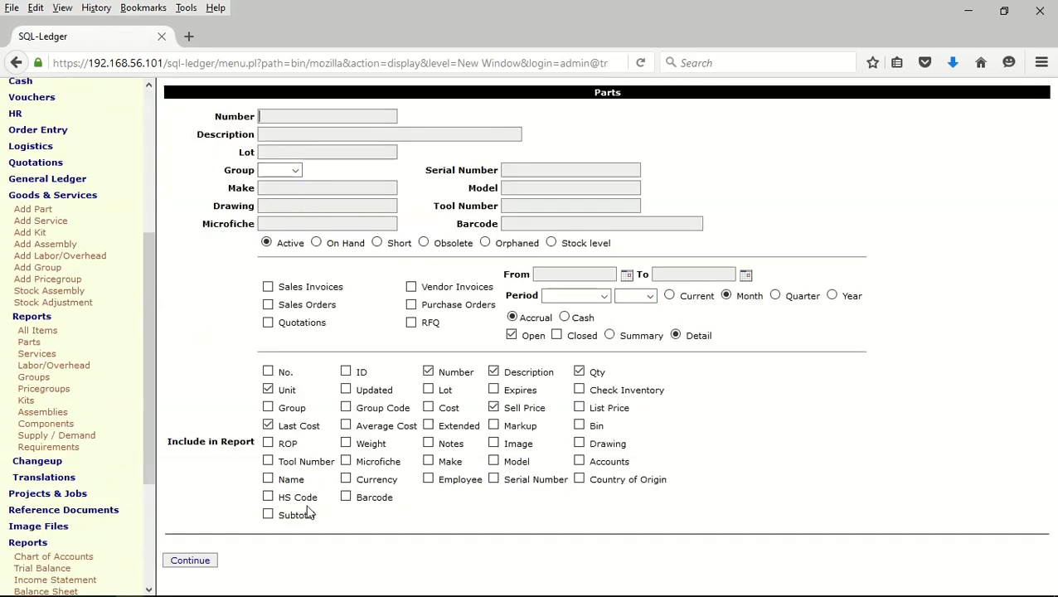
click(191, 561)
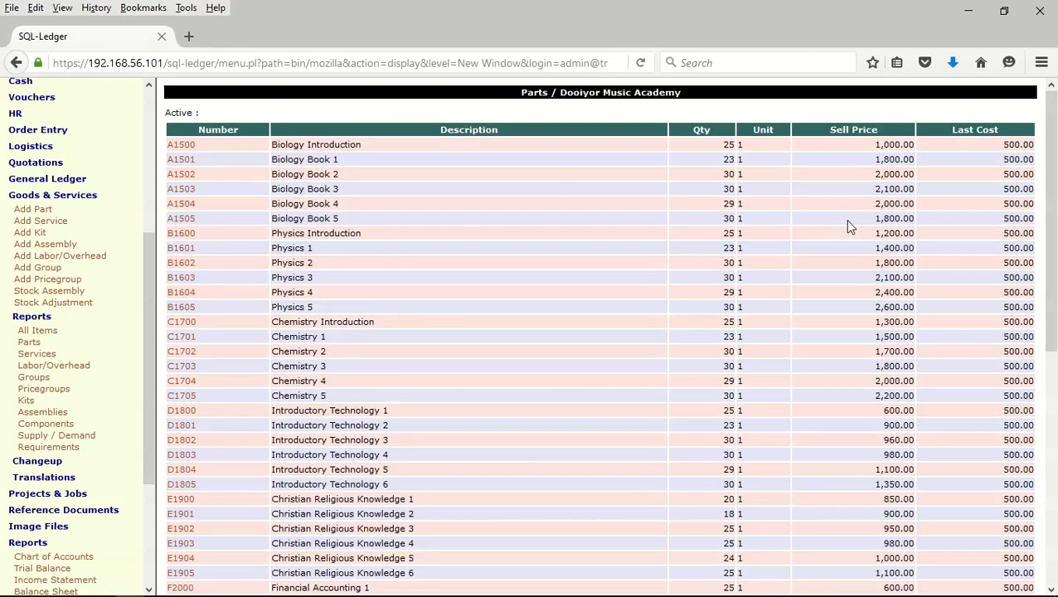
- Rerun the Parts report for On Hand items and review the remaining book quantities through the whole list
click(16, 62)
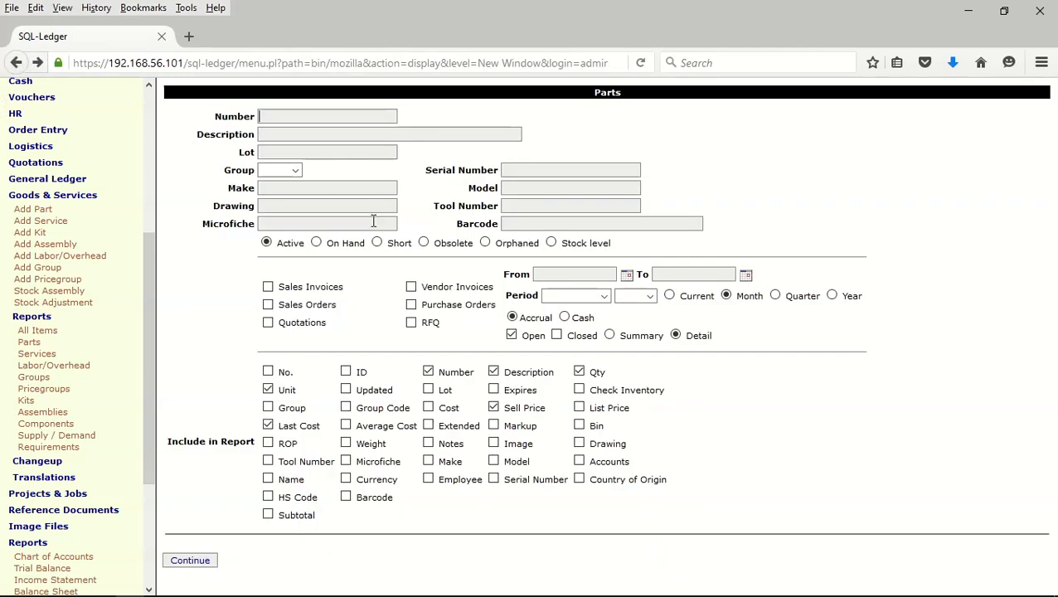
click(318, 245)
click(211, 560)
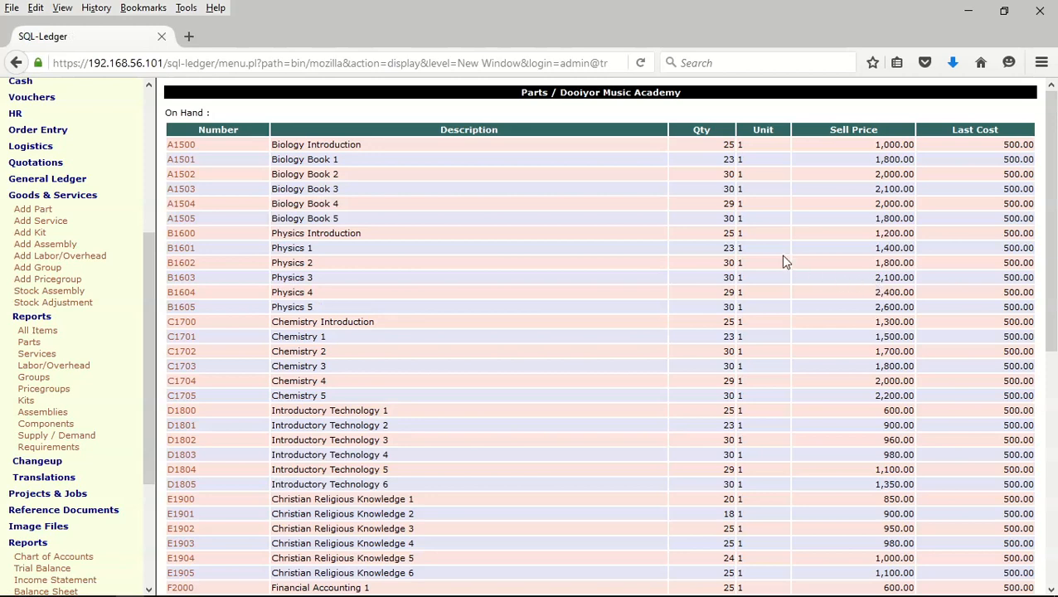
scroll(766, 250, down, 10)
scroll(766, 251, down, 1)
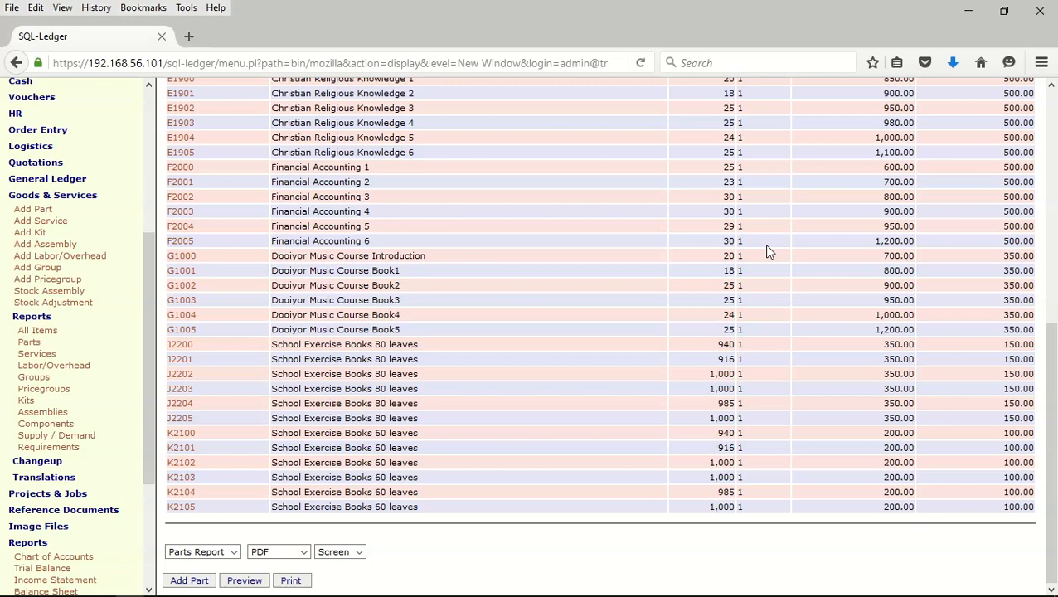
scroll(767, 249, up, 5)
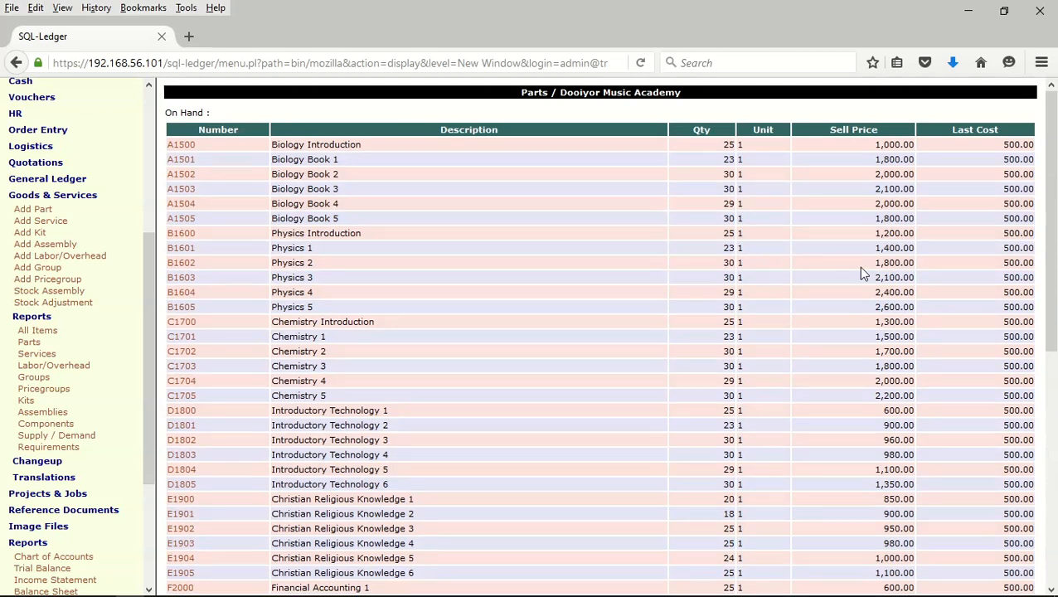
click(57, 200)
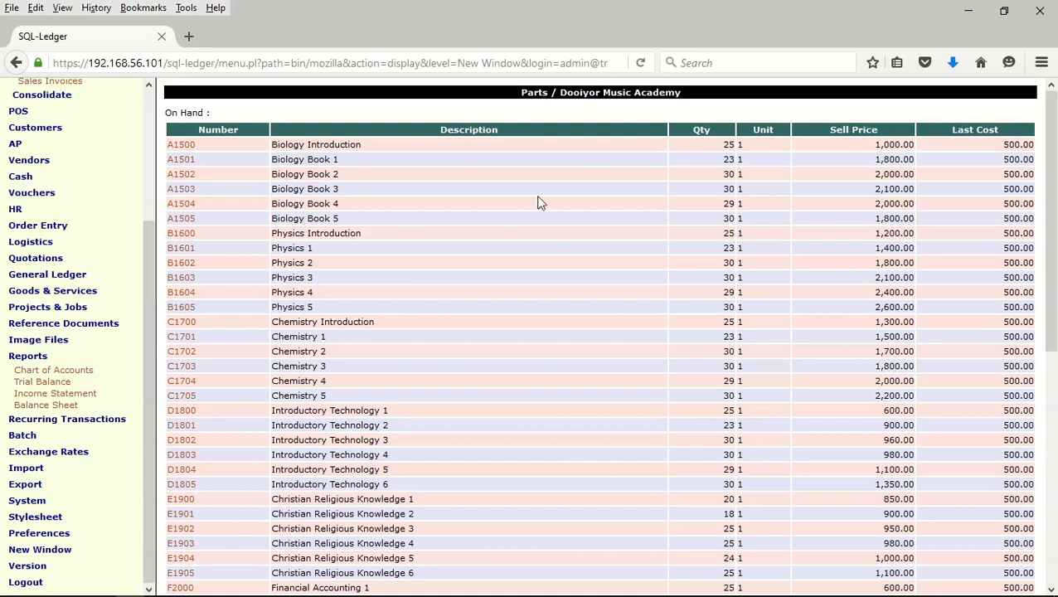
- Print the on-hand Parts report as a PDF to the screen, look through it, and return to the parts list
scroll(539, 203, down, 8)
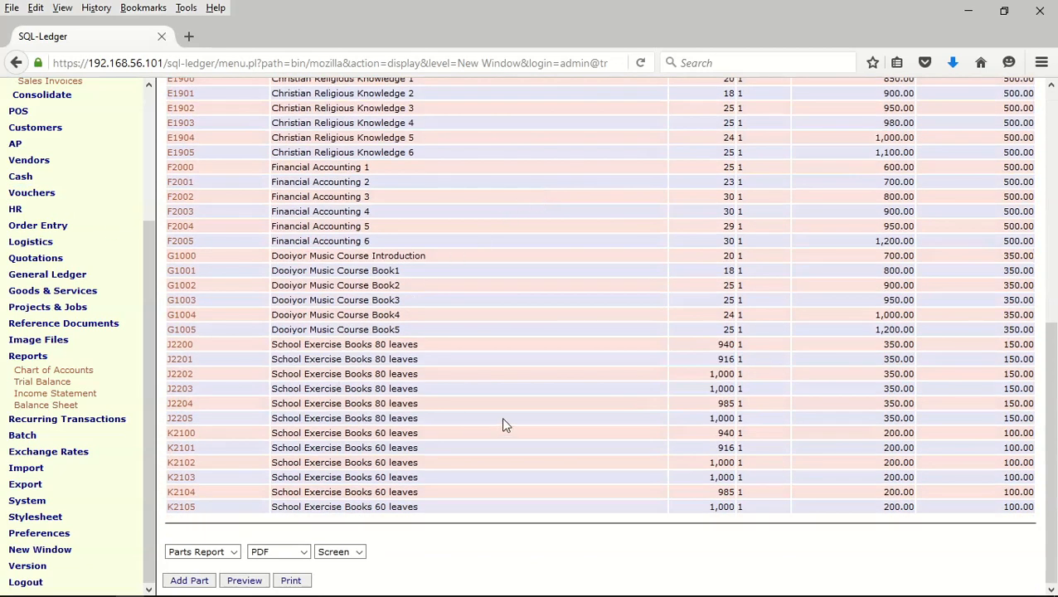
click(290, 582)
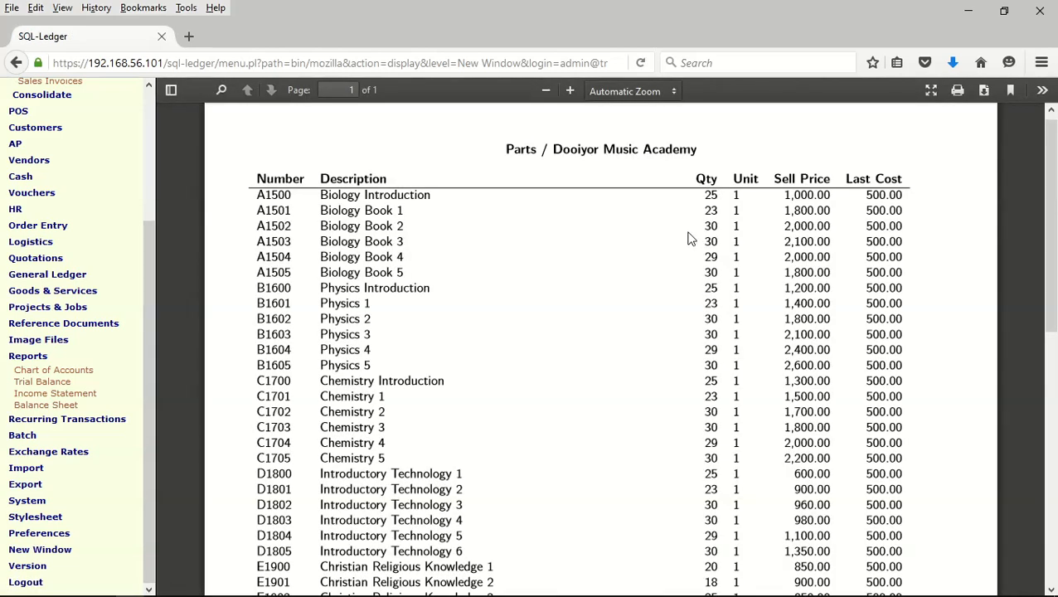
scroll(681, 229, down, 1)
scroll(682, 226, down, 10)
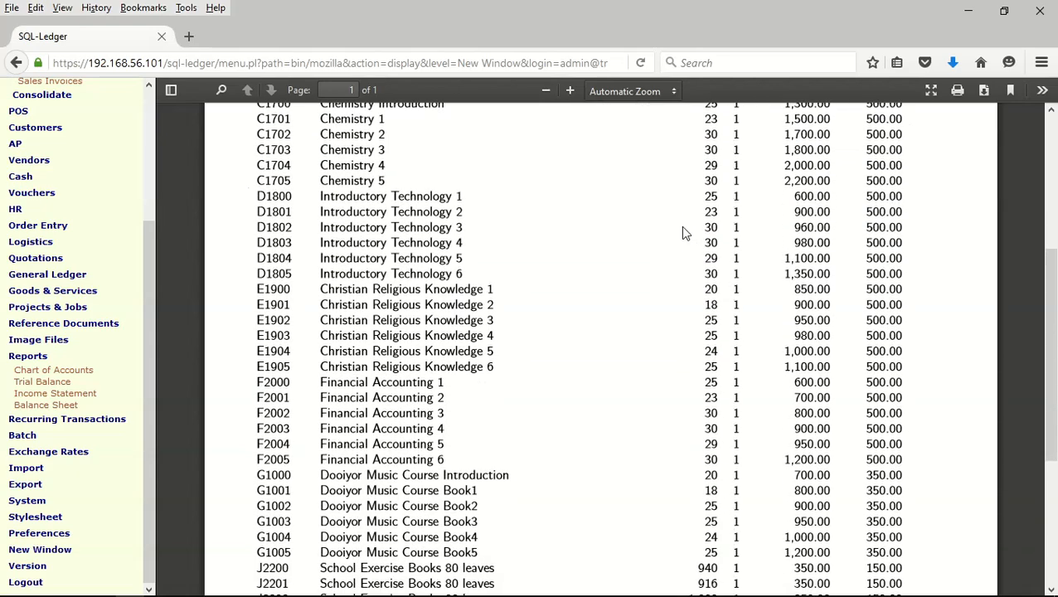
scroll(682, 219, up, 8)
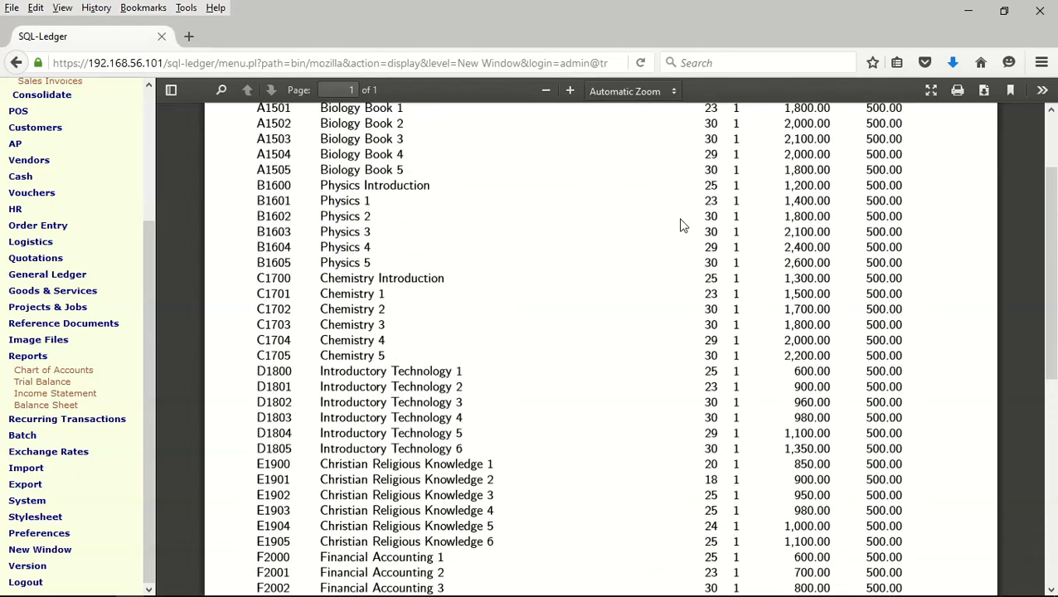
scroll(682, 225, up, 3)
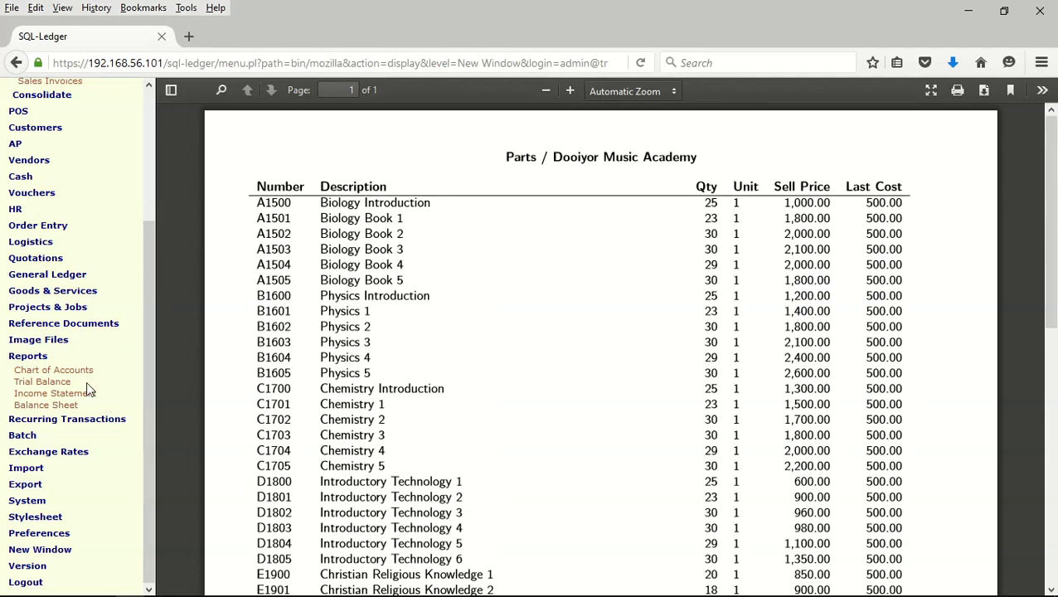
click(32, 358)
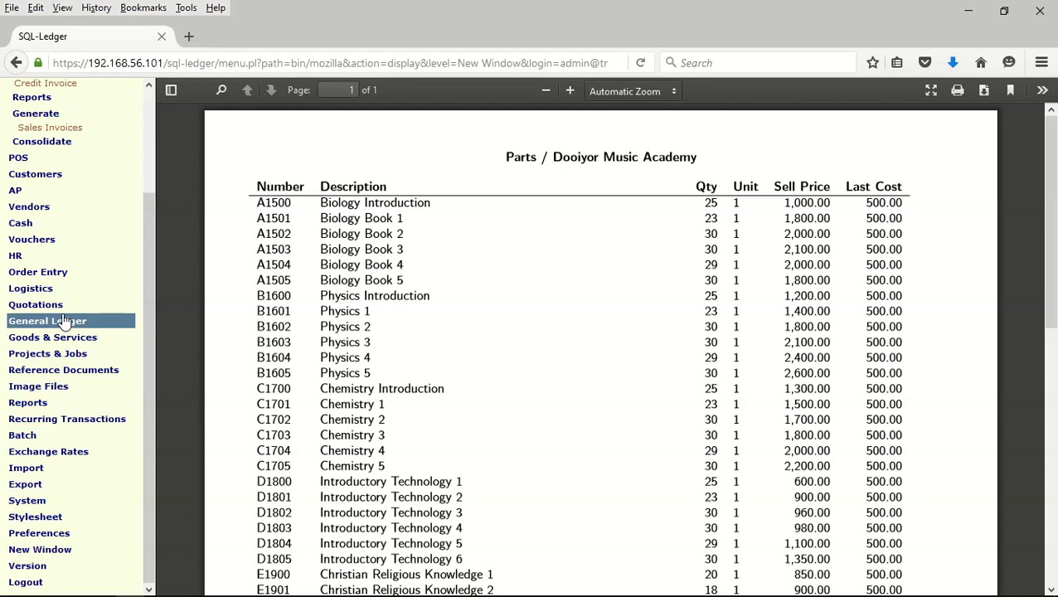
click(6, 63)
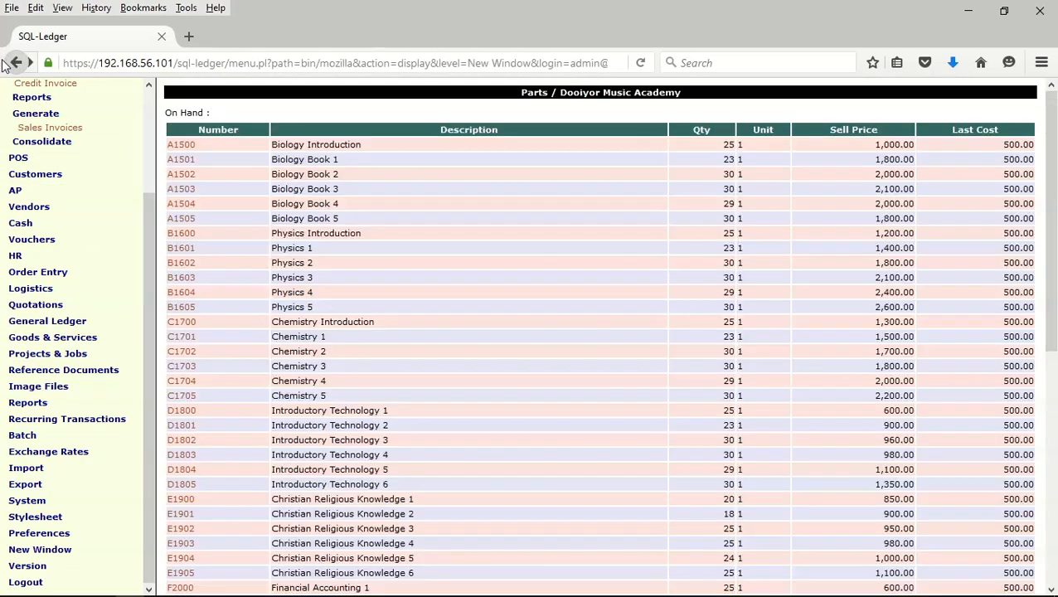